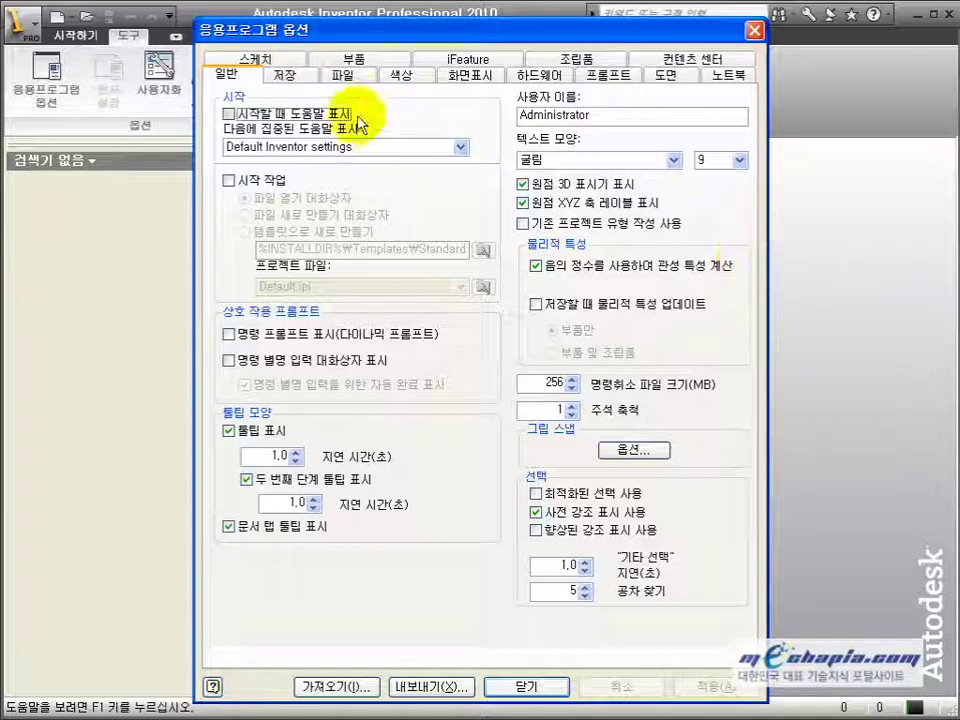
Step: Look through all the application options pages, from save and colour settings to content center, and close the dialog from the general page
left_click(285, 75)
left_click(342, 75)
left_click(398, 78)
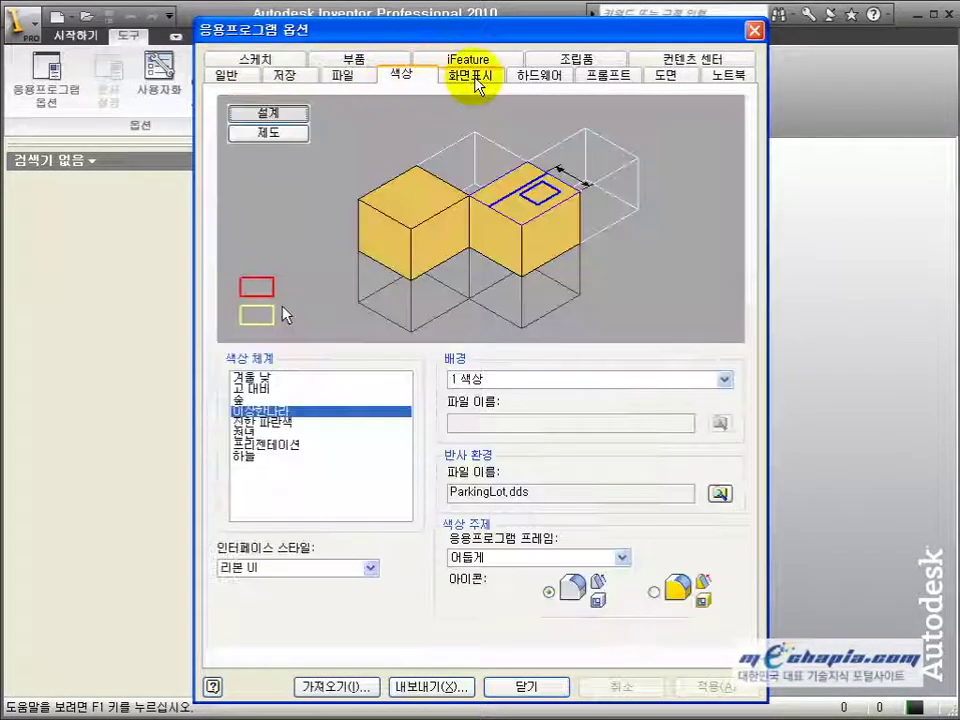
left_click(470, 75)
left_click(540, 75)
left_click(625, 75)
left_click(650, 78)
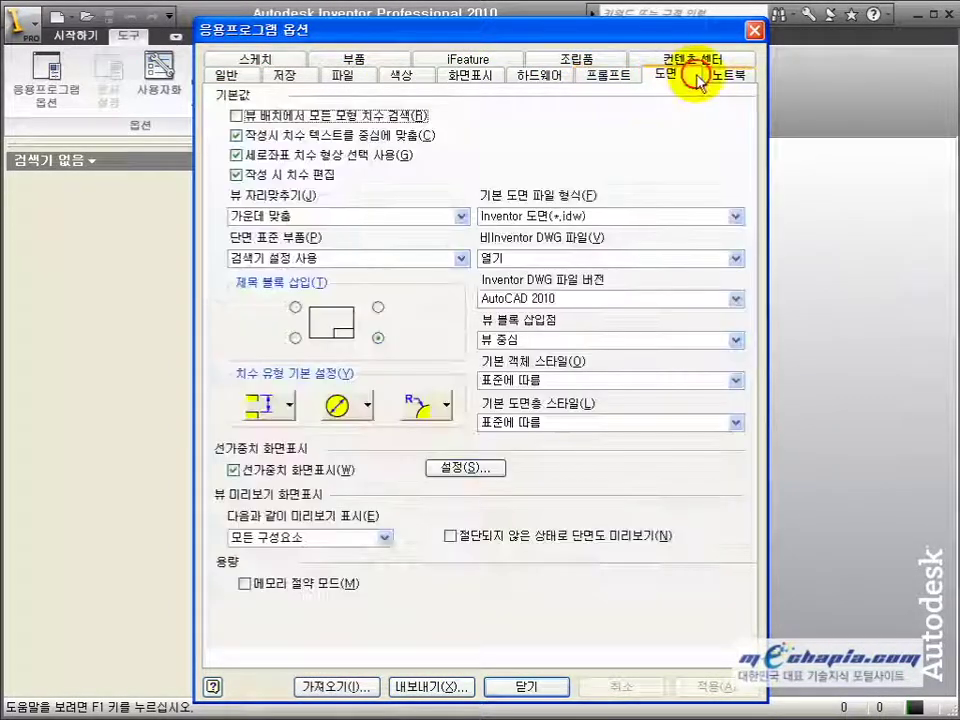
left_click(708, 77)
left_click(298, 58)
left_click(345, 73)
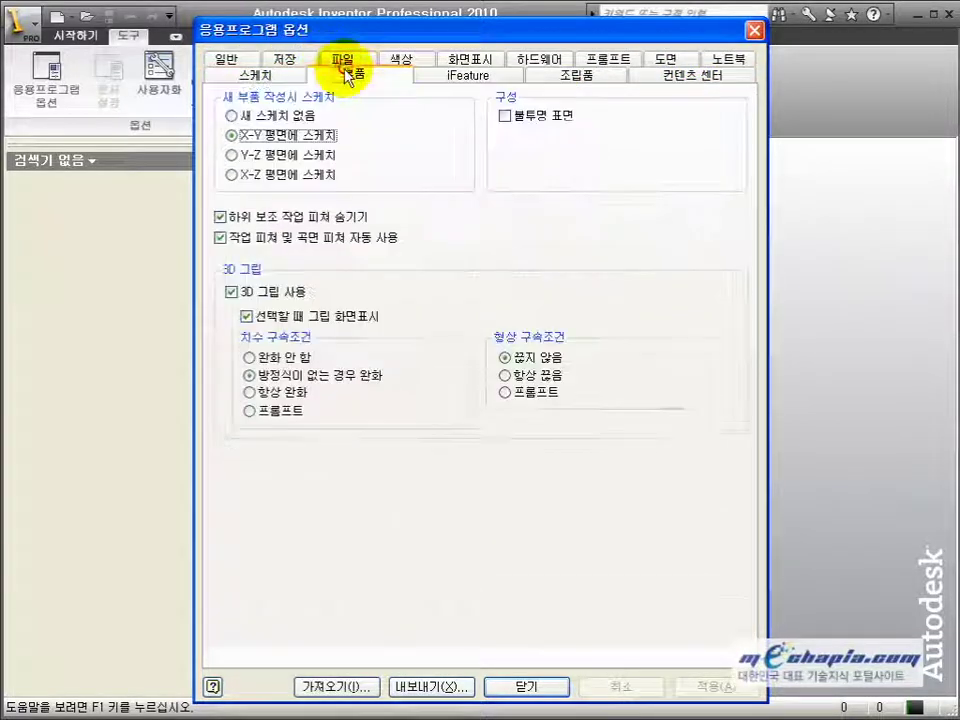
left_click(422, 75)
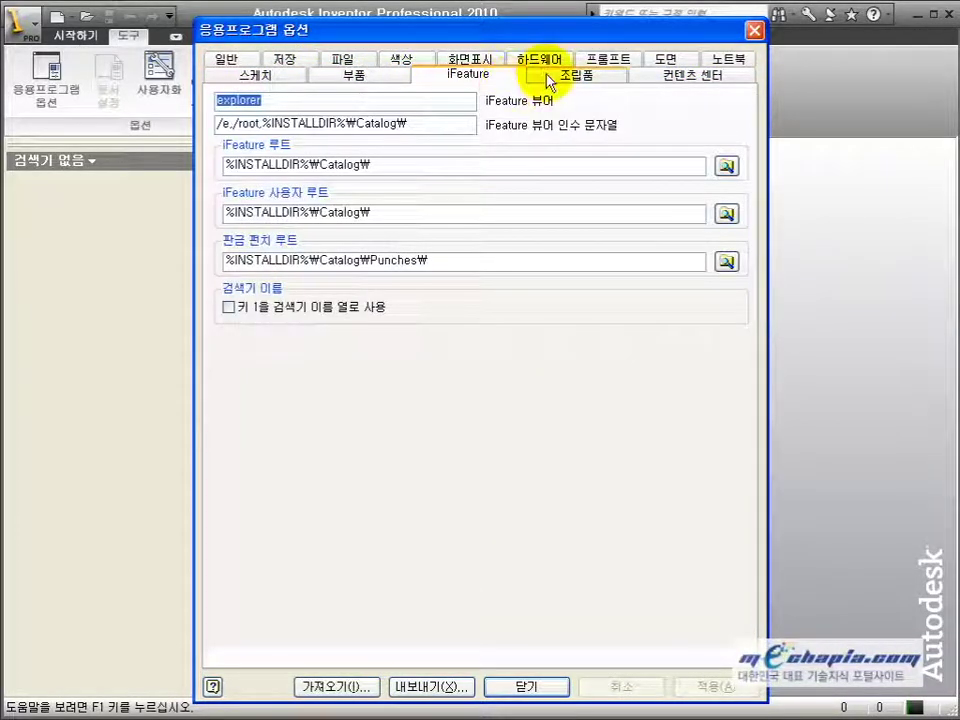
left_click(572, 78)
left_click(649, 77)
left_click(234, 60)
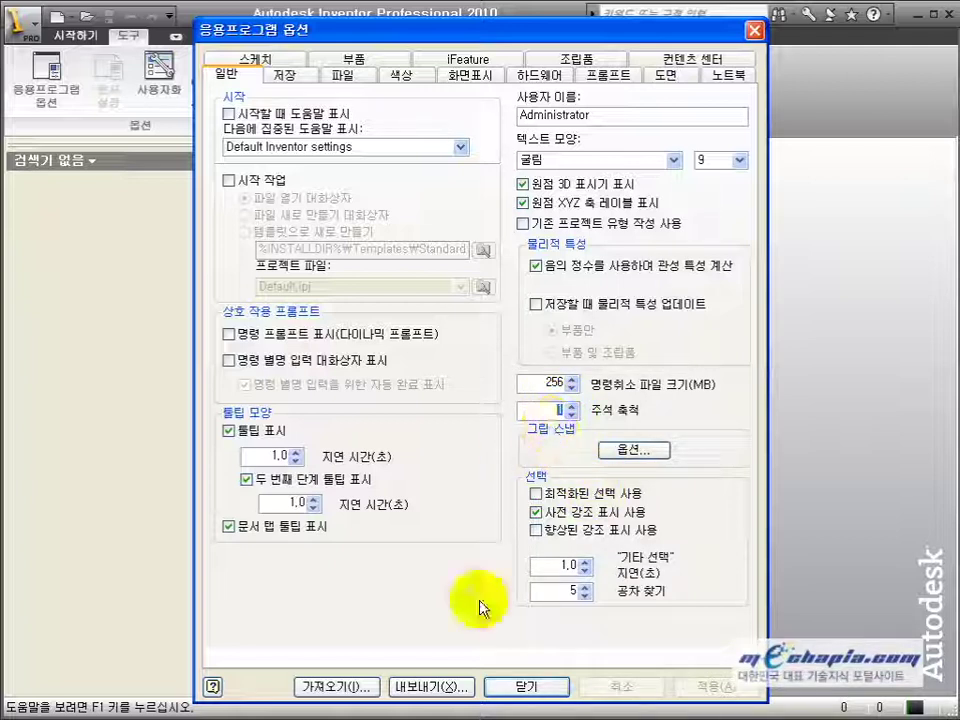
left_click(530, 687)
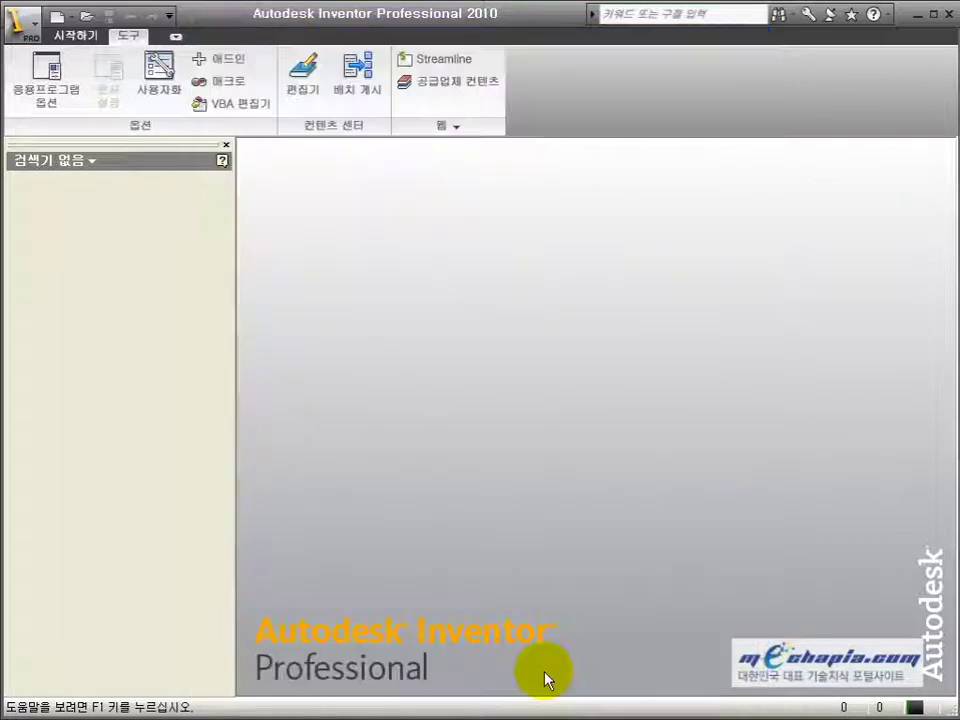
Step: Create a new part file from the Standard.ipt template
left_click(78, 37)
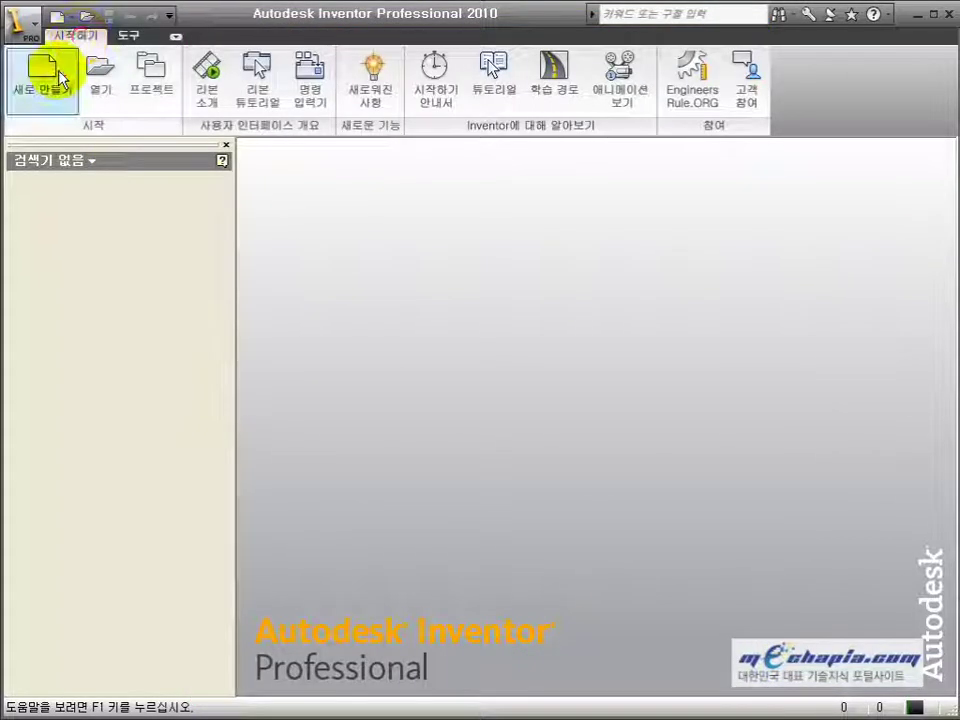
left_click(44, 76)
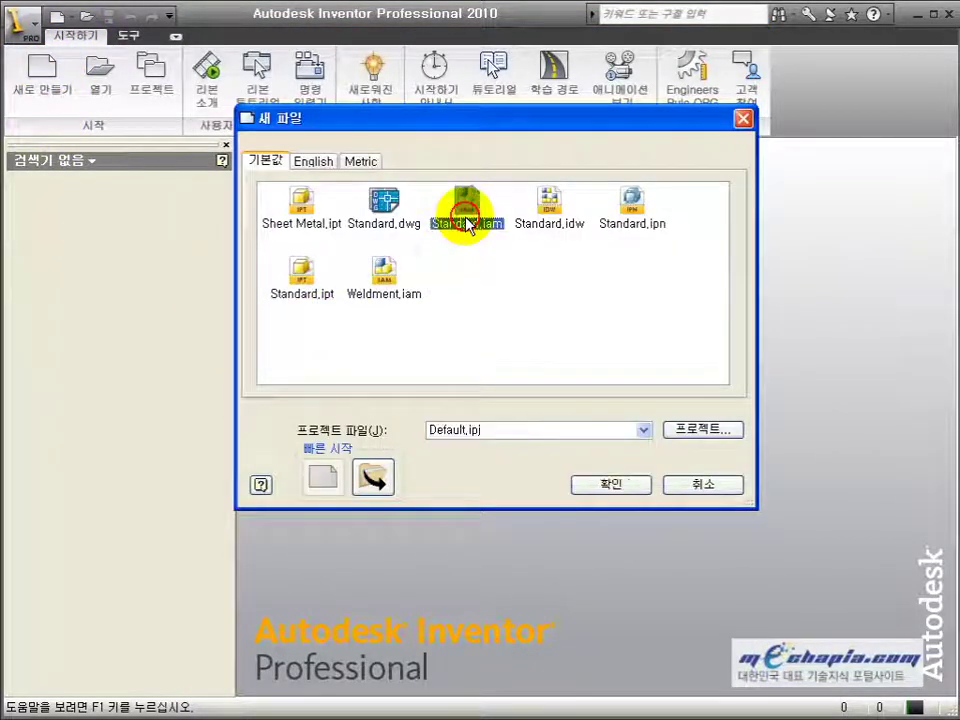
left_click(302, 274)
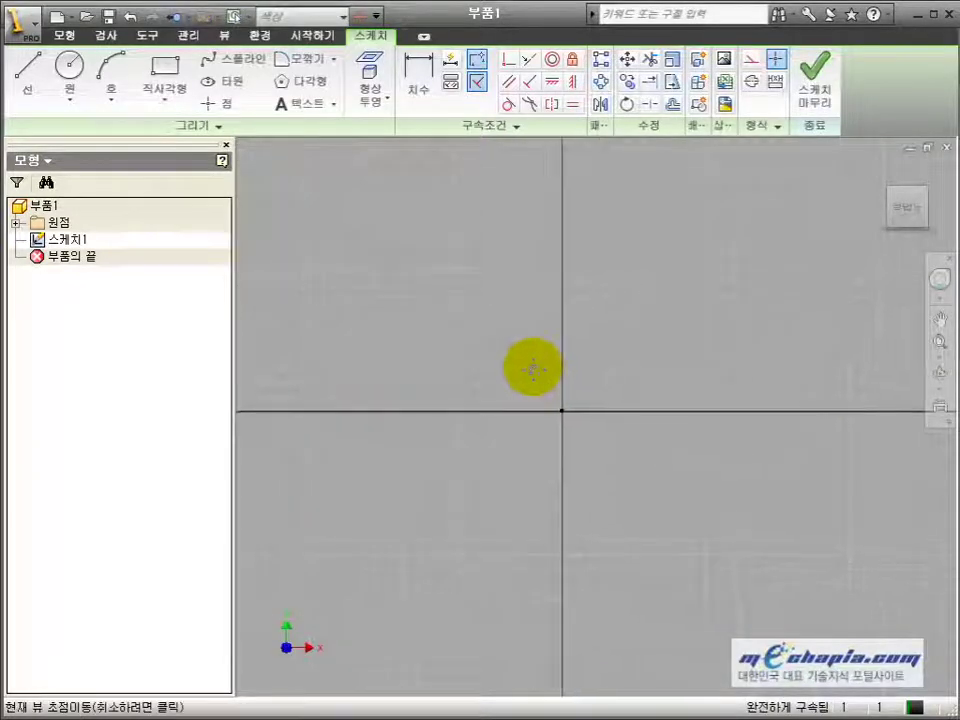
Step: Sketch a rectangle about 27 mm wide from the origin and dimension its bottom edge, keeping the width as drawn
left_click(164, 70)
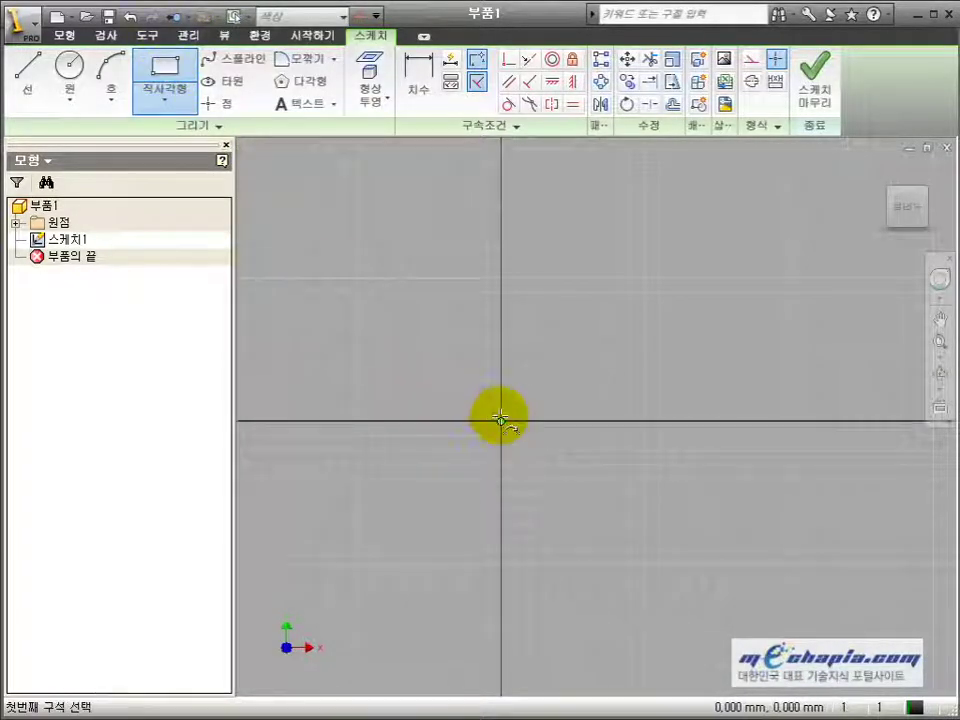
left_click(693, 256)
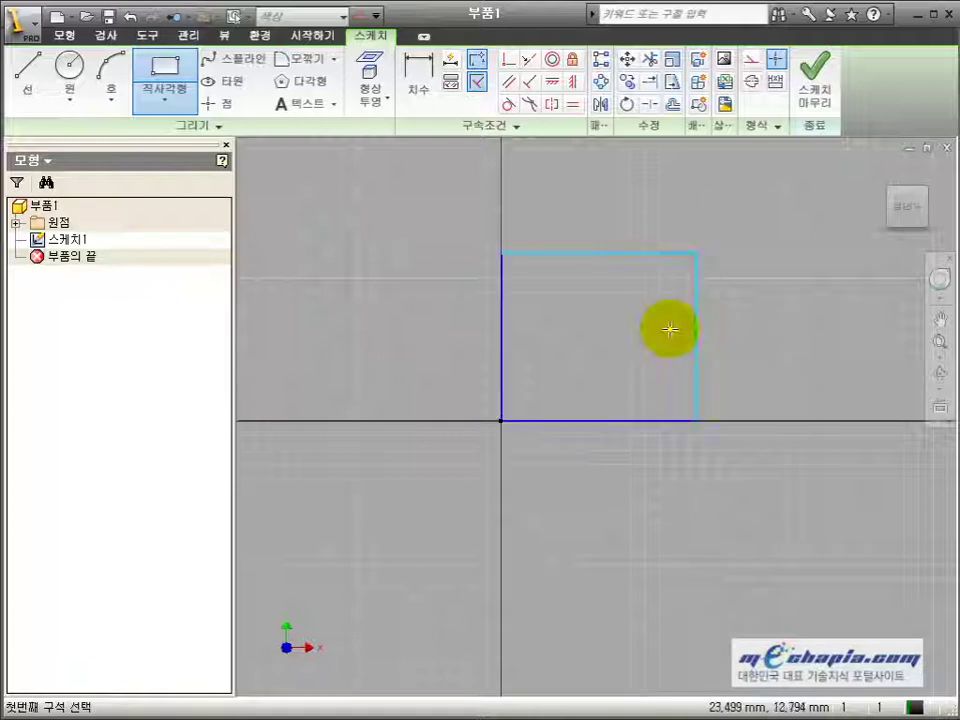
left_click(419, 88)
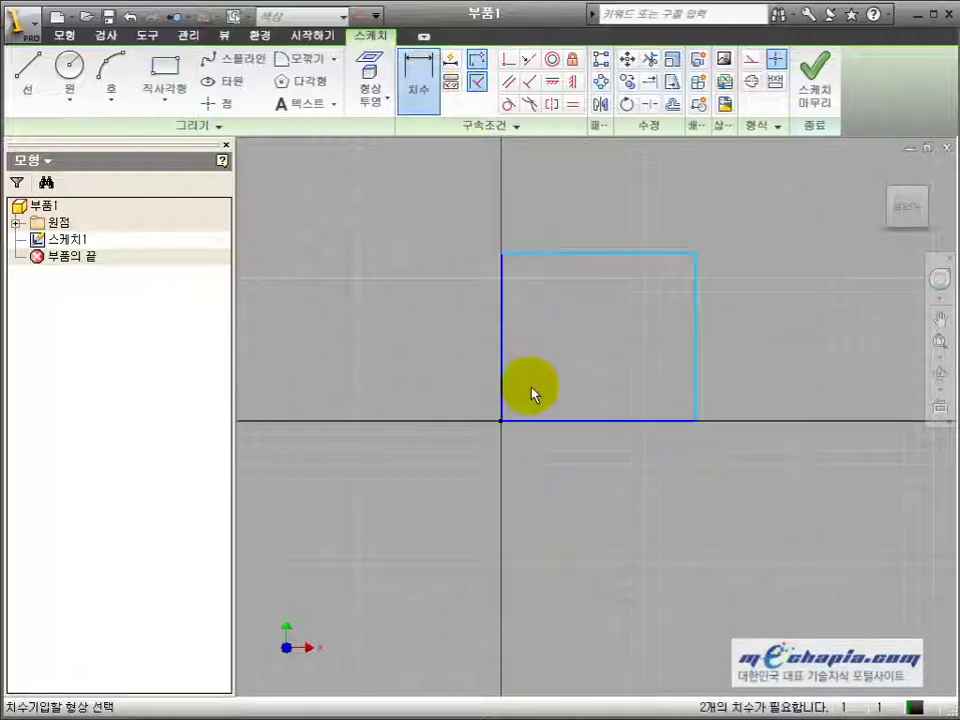
left_click(551, 423)
scroll(570, 455, "up", 5)
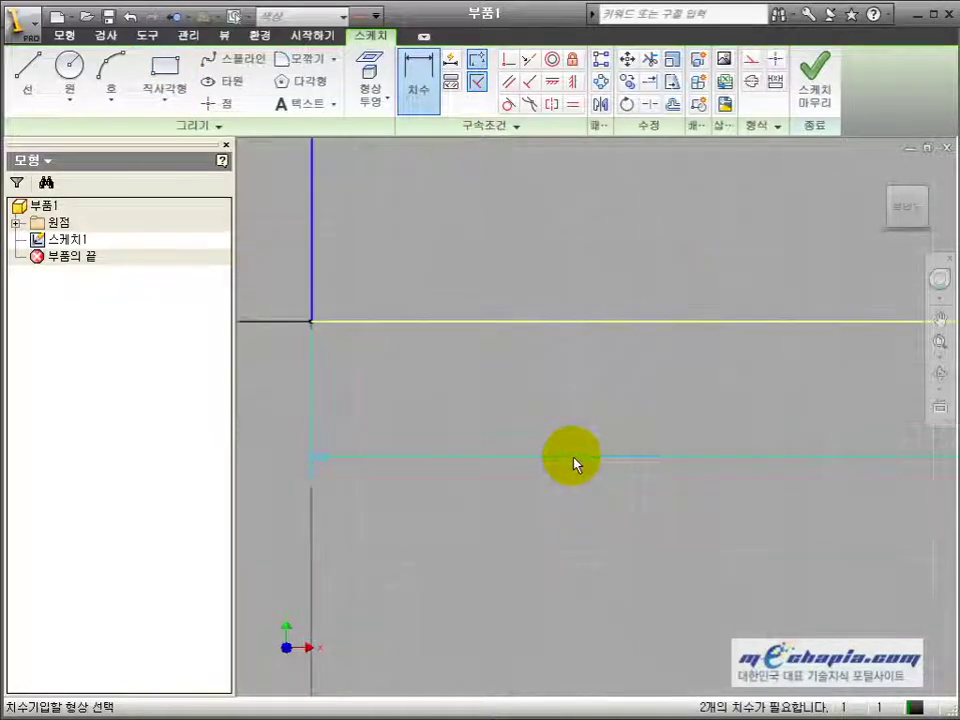
left_click(570, 455)
scroll(566, 489, "down", 3)
middle_click_drag(566, 489, 460, 497)
left_click(546, 471)
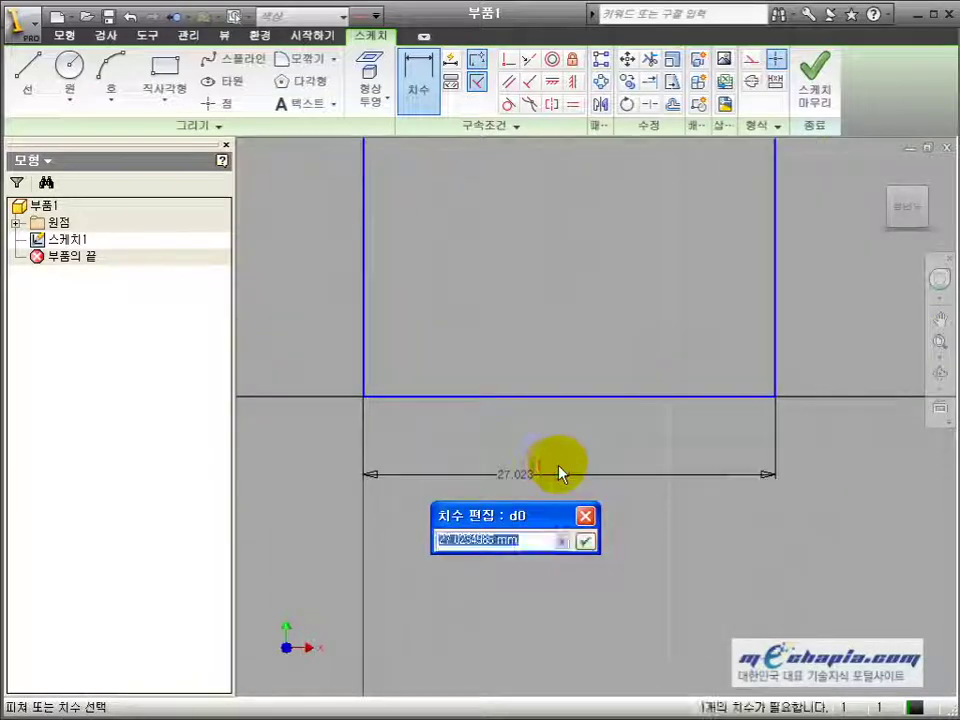
left_click(583, 516)
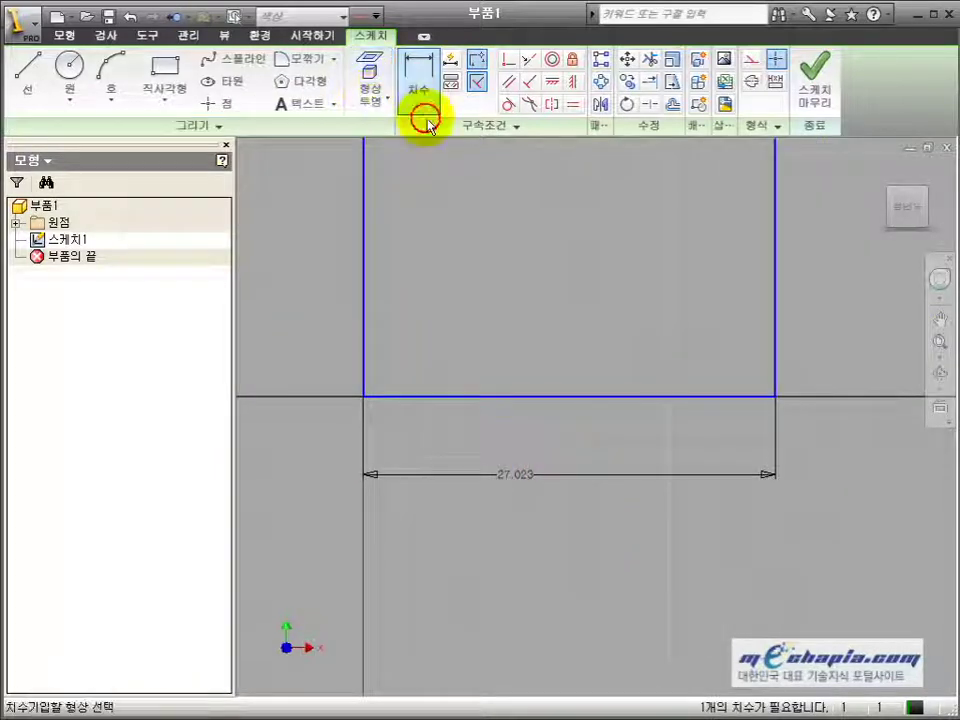
key("Escape")
Step: Move the width dimension closer to the rectangle's bottom edge, with its text centred between the arrows
left_click(519, 517)
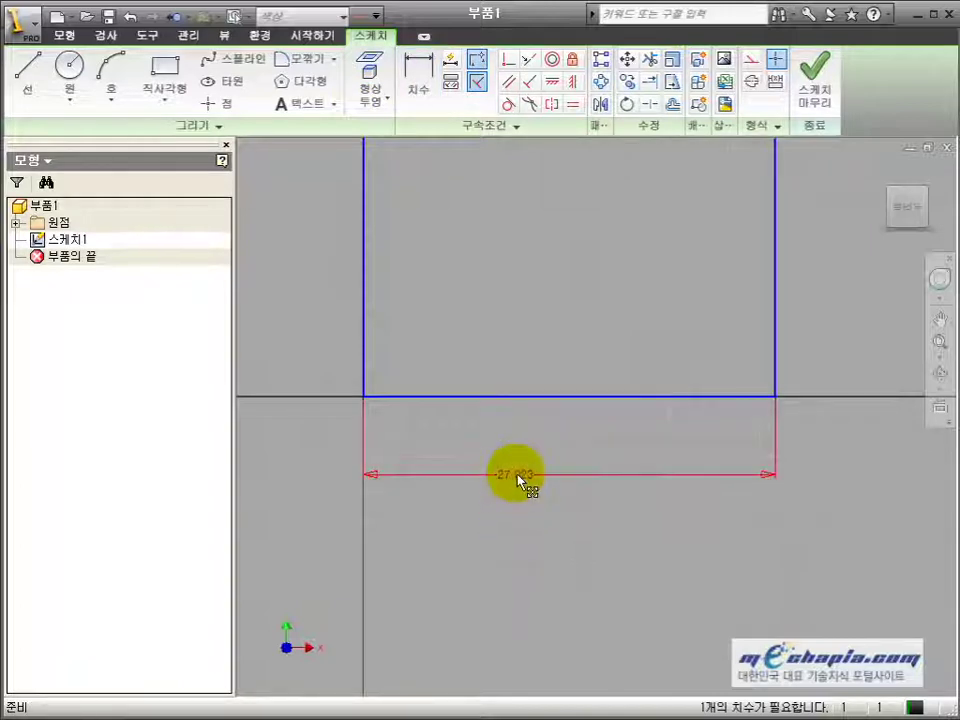
left_click_drag(519, 477, 559, 460)
middle_click_drag(452, 407, 480, 471)
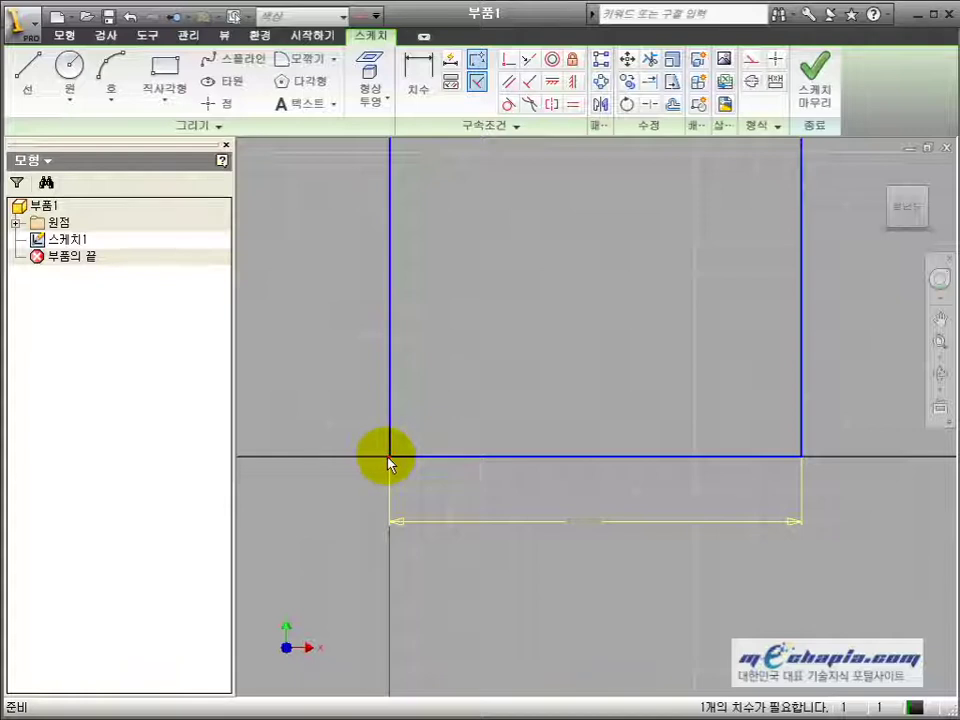
scroll(388, 456, "down", 2)
scroll(484, 373, "up", 5)
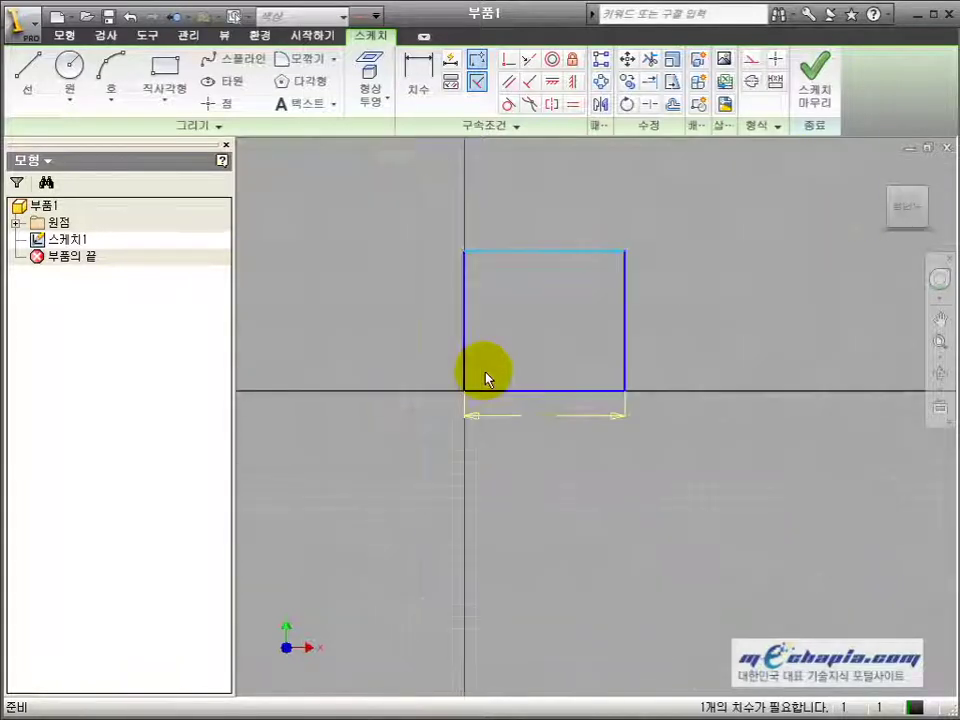
mouse_move(518, 360)
middle_mouse_down()
mouse_move(517, 441)
mouse_move(521, 377)
middle_mouse_up()
scroll(518, 417, "down", 2)
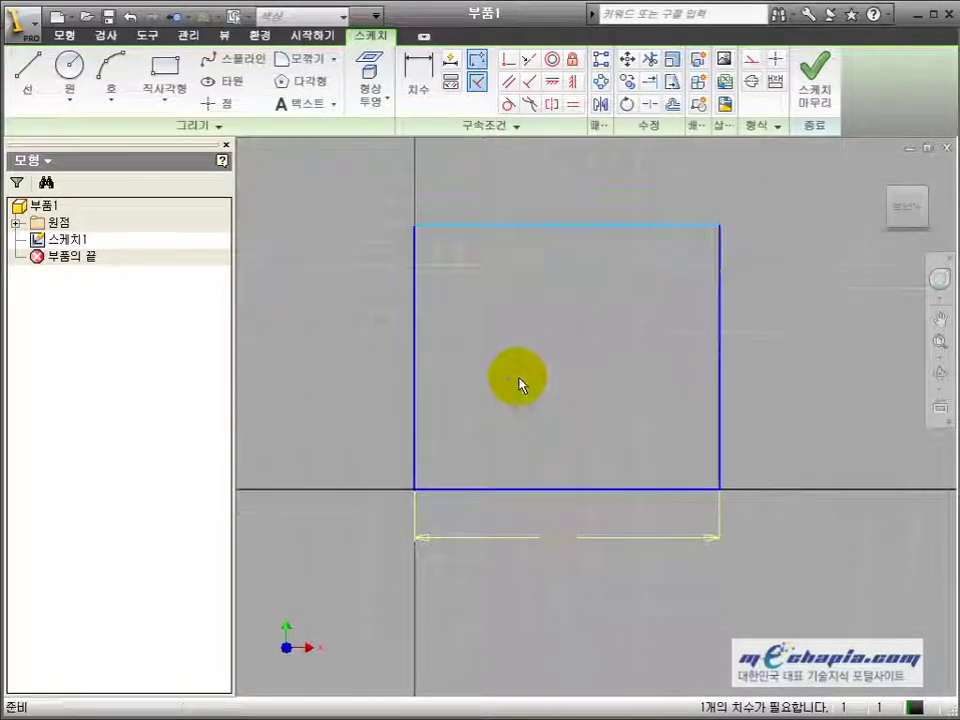
left_click(553, 538)
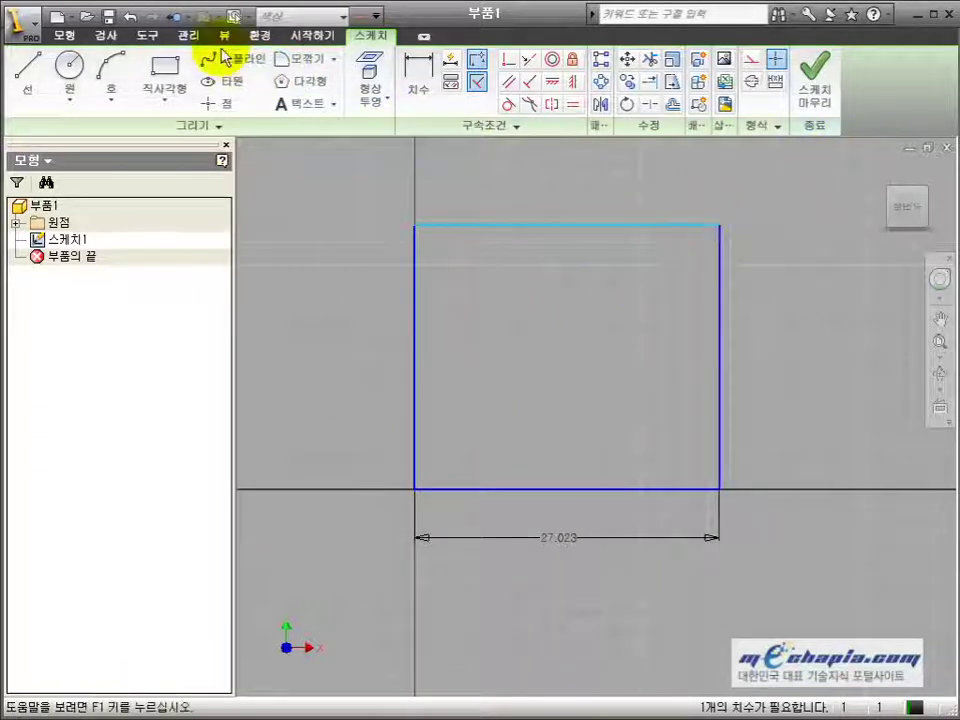
Step: Set the annotation scale to 1.5 in the general application options and accept the change
left_click(158, 37)
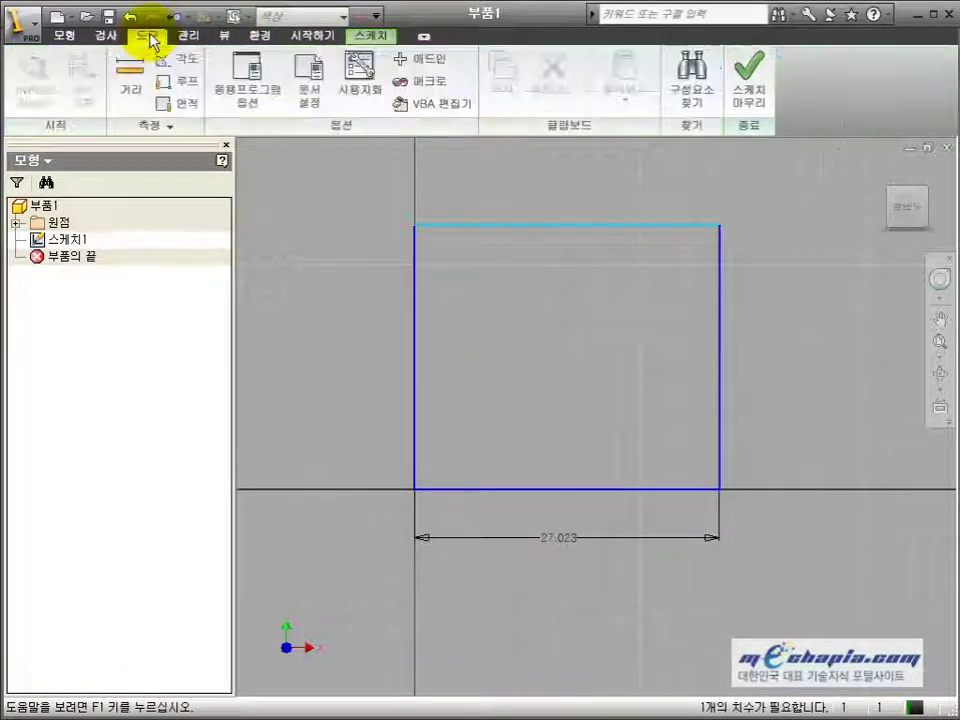
left_click(247, 85)
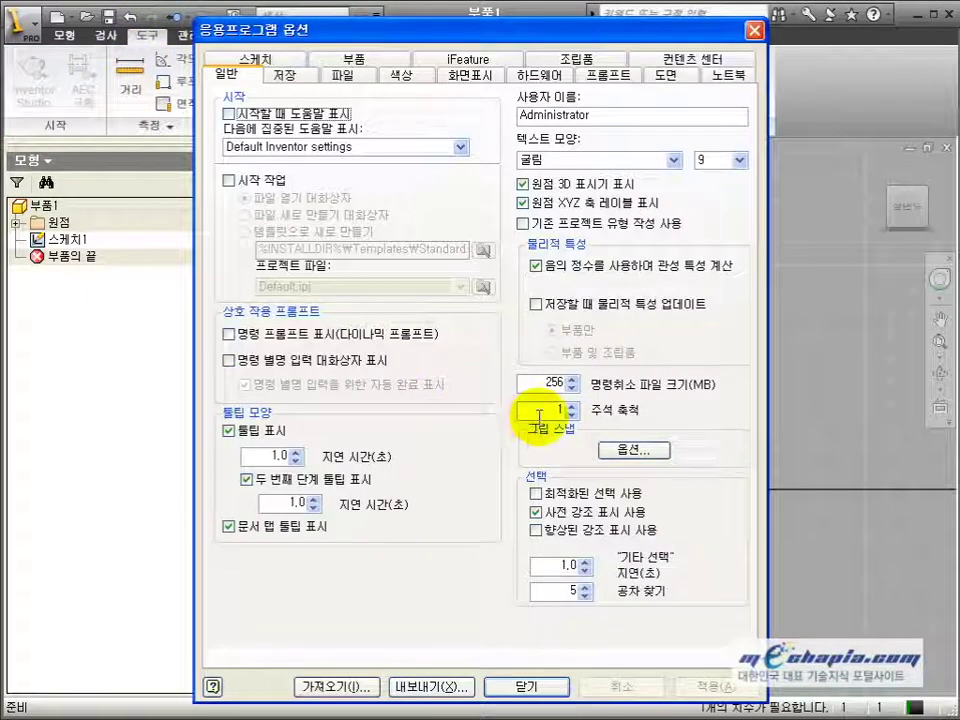
left_click(573, 412)
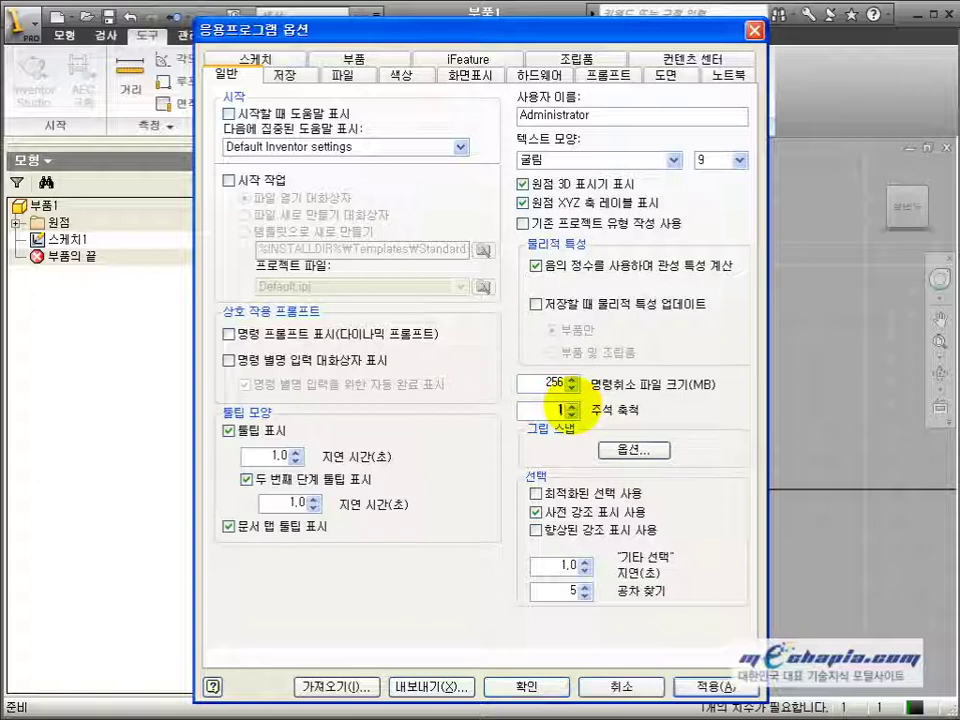
left_click(557, 686)
middle_click_drag(558, 563, 564, 547)
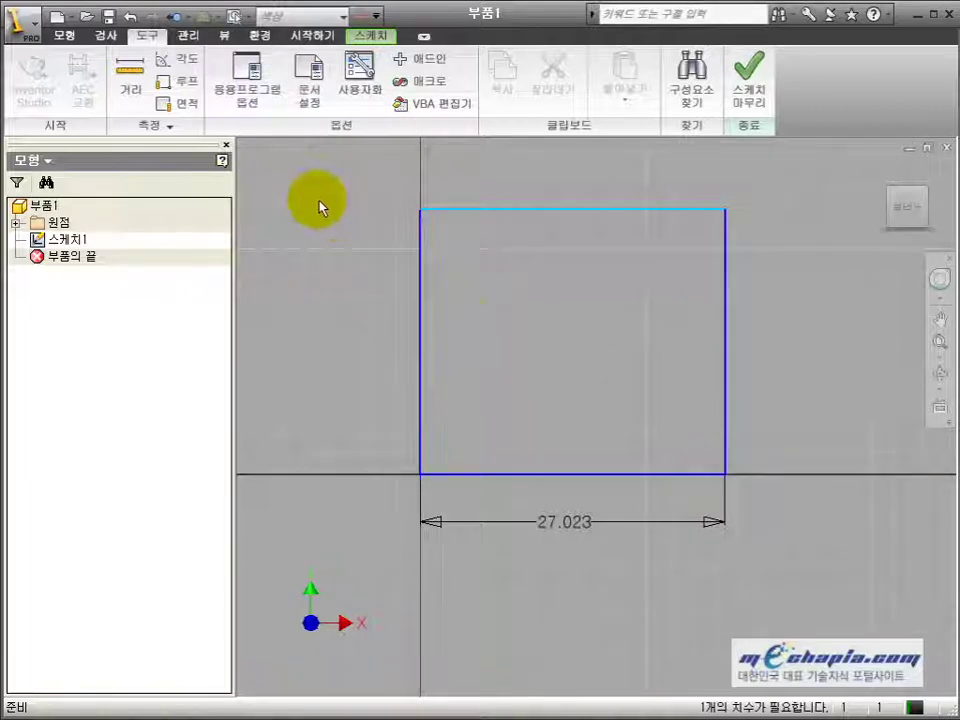
Step: In the application options, try the startup action's open-file, new-file and template choices, and turn the startup action off again
left_click(248, 80)
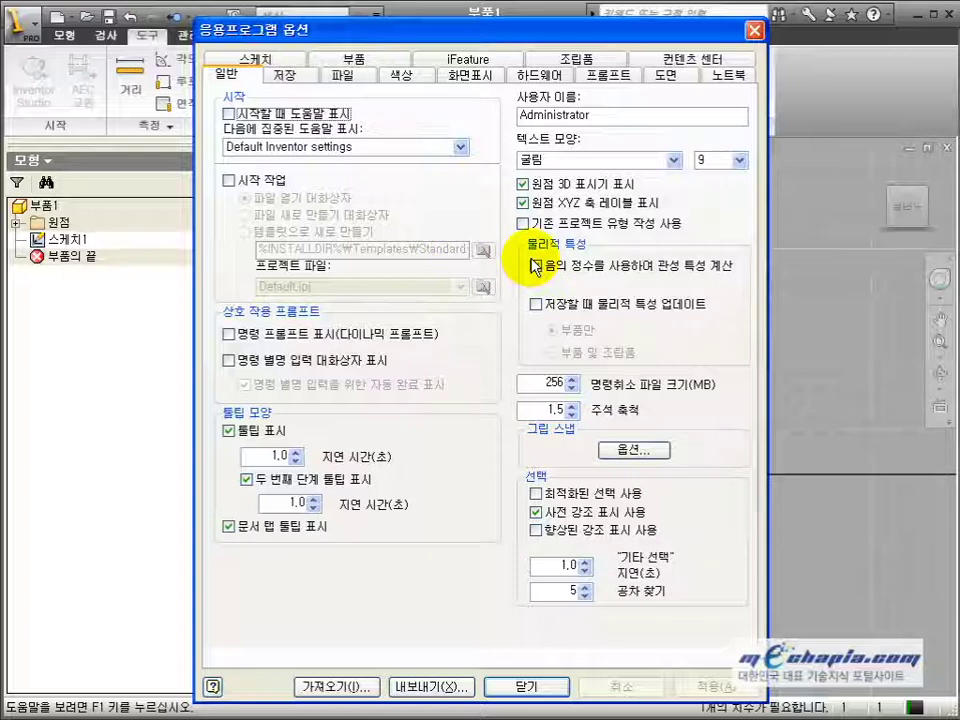
left_click(536, 264)
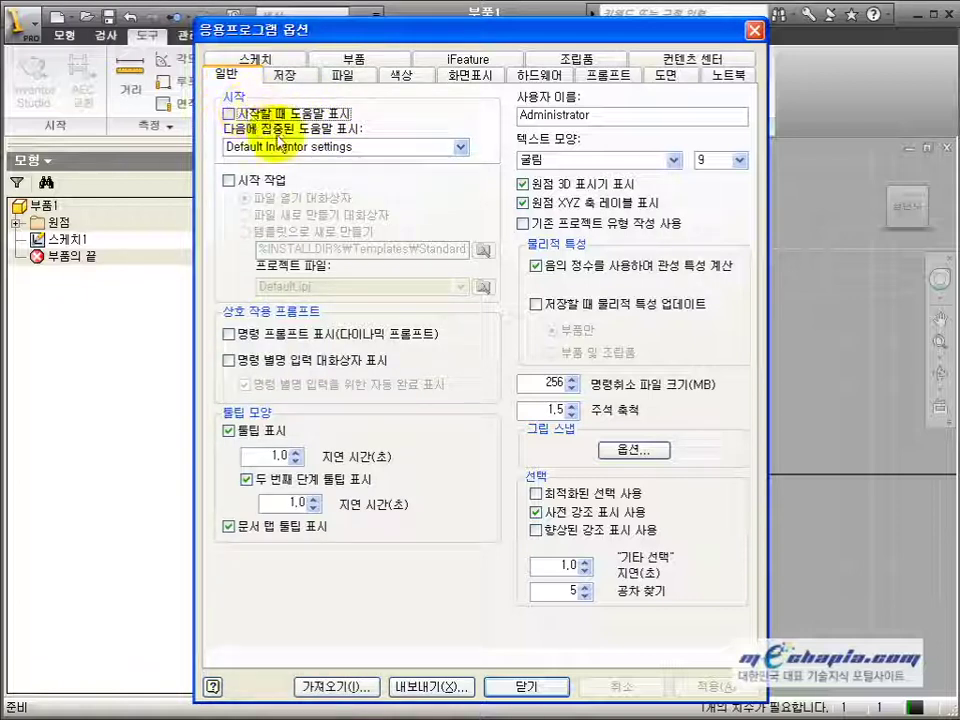
left_click(229, 181)
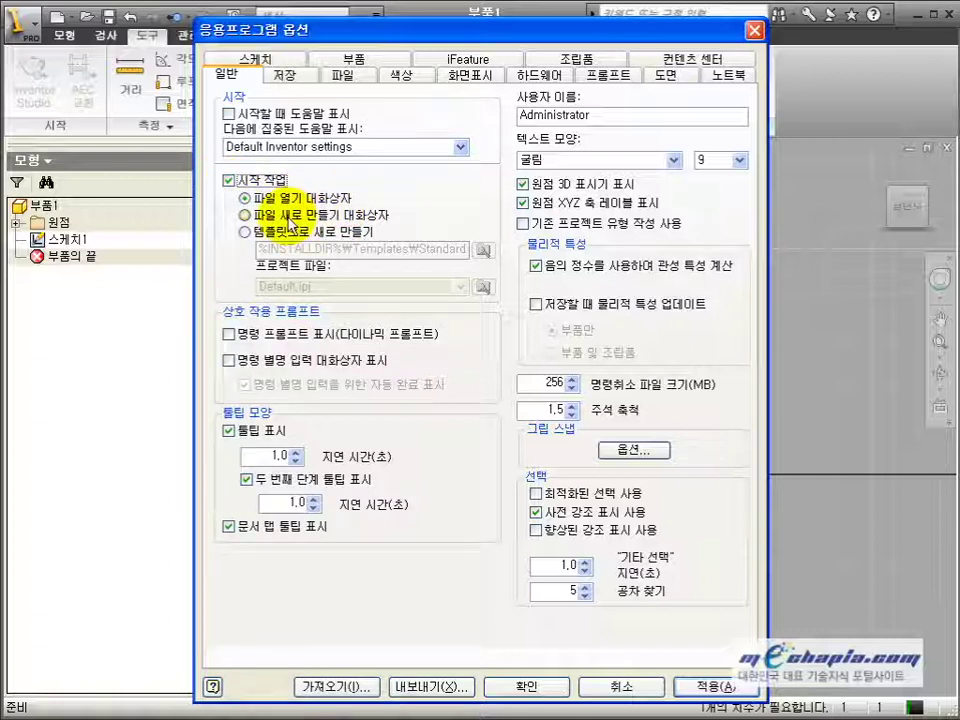
left_click(289, 220)
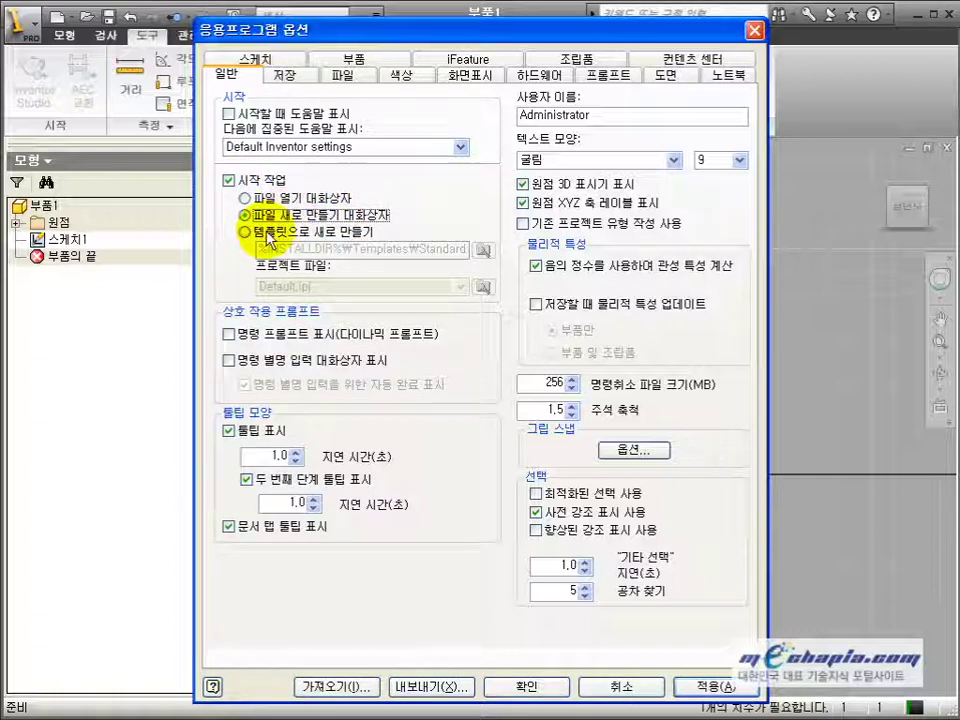
left_click(265, 232)
left_click(257, 198)
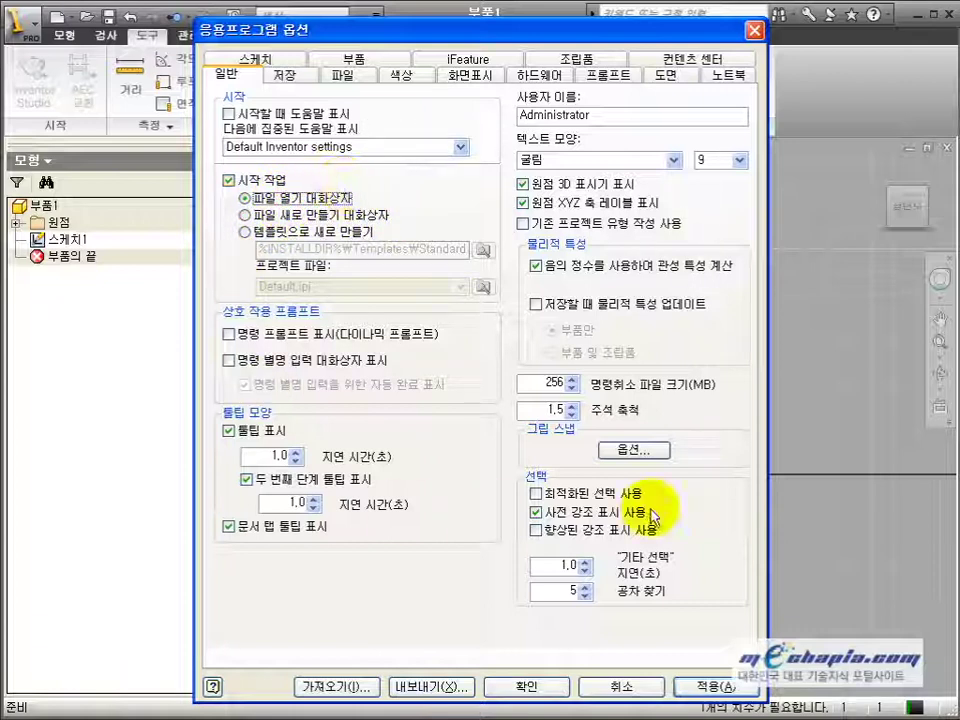
left_click(268, 218)
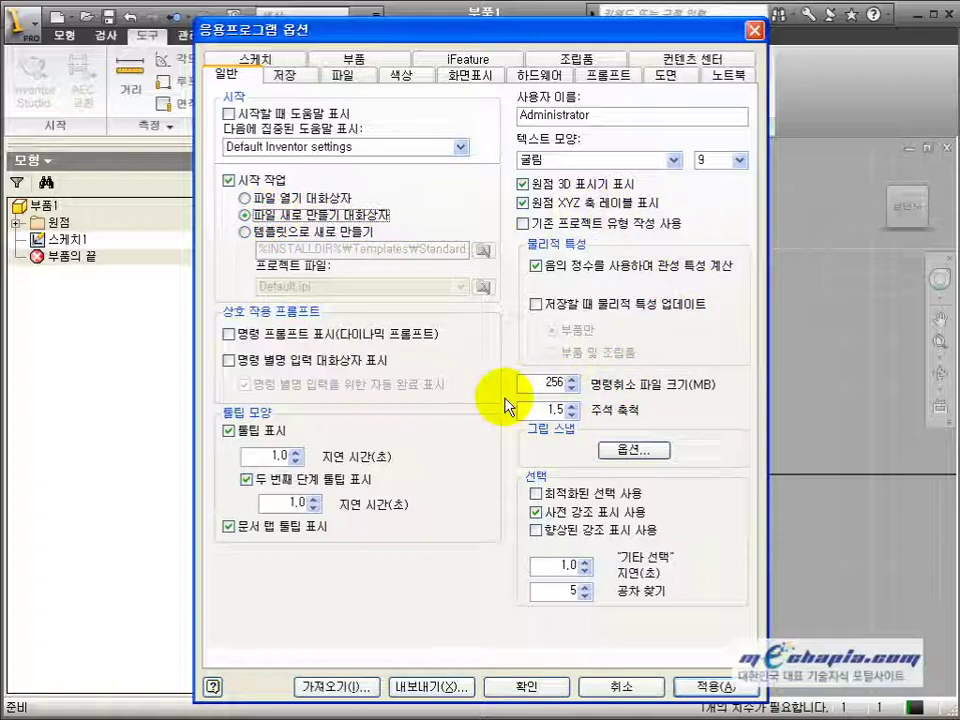
left_click(306, 198)
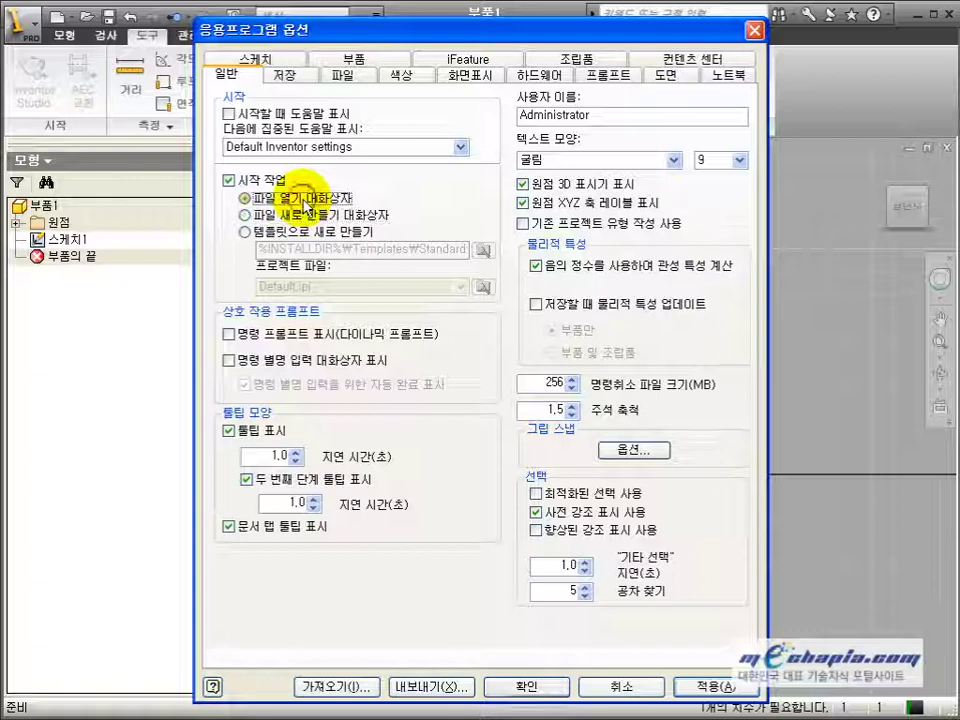
left_click(229, 181)
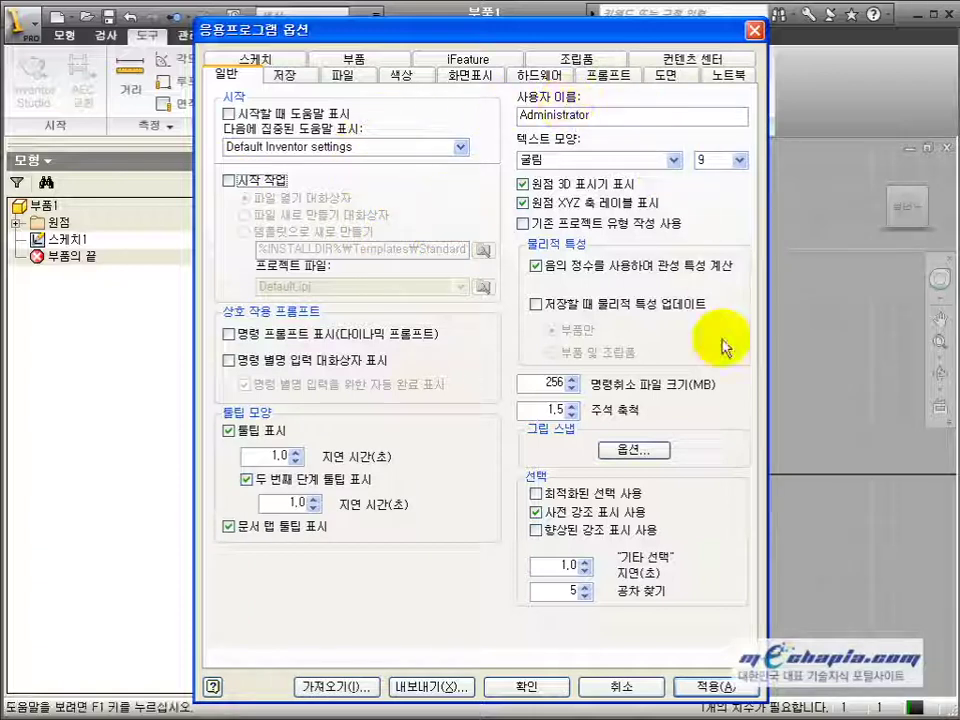
Step: Examine the font list for the text appearance without changing it, and view the save settings page
left_click(675, 161)
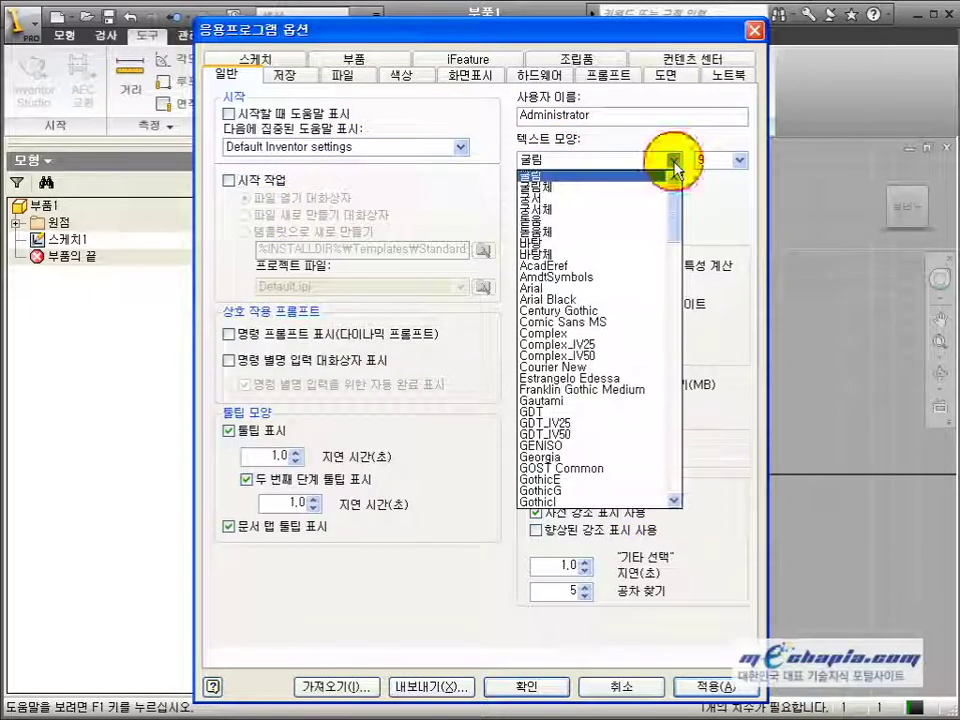
left_click(722, 190)
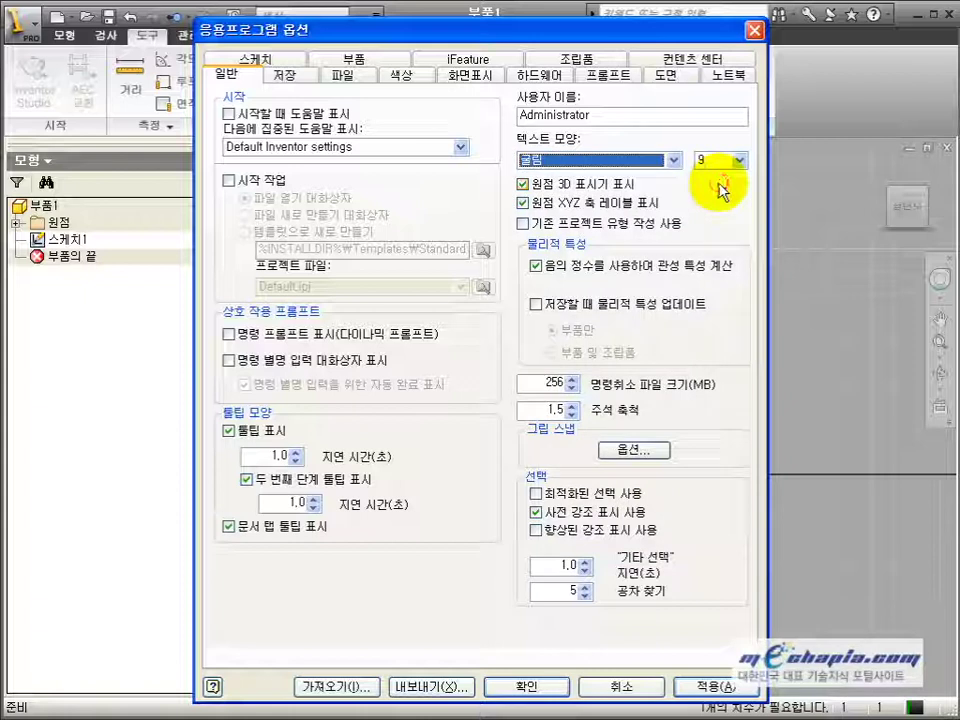
left_click(305, 80)
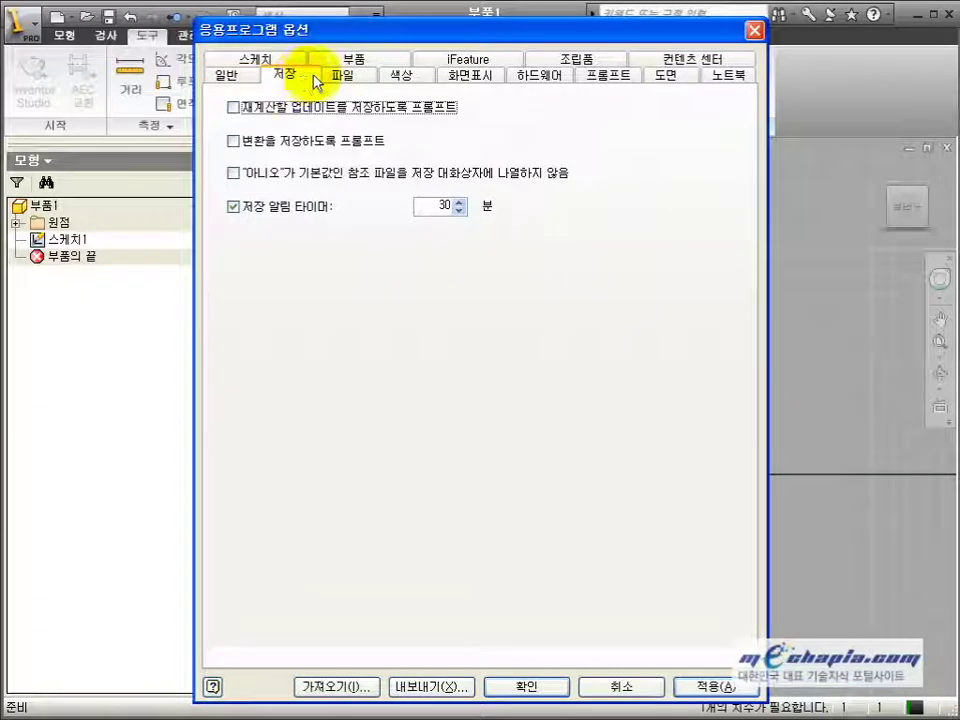
Step: View the file locations page, and preview each colour scheme in the design view from 겨울 낮 through 하늘
left_click(347, 80)
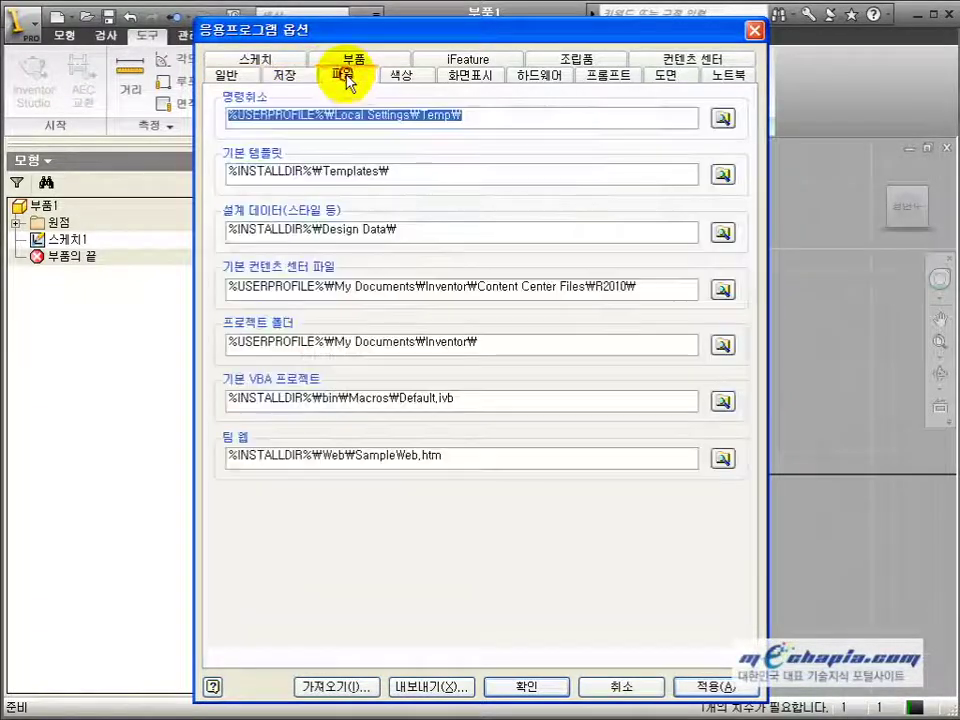
left_click(402, 79)
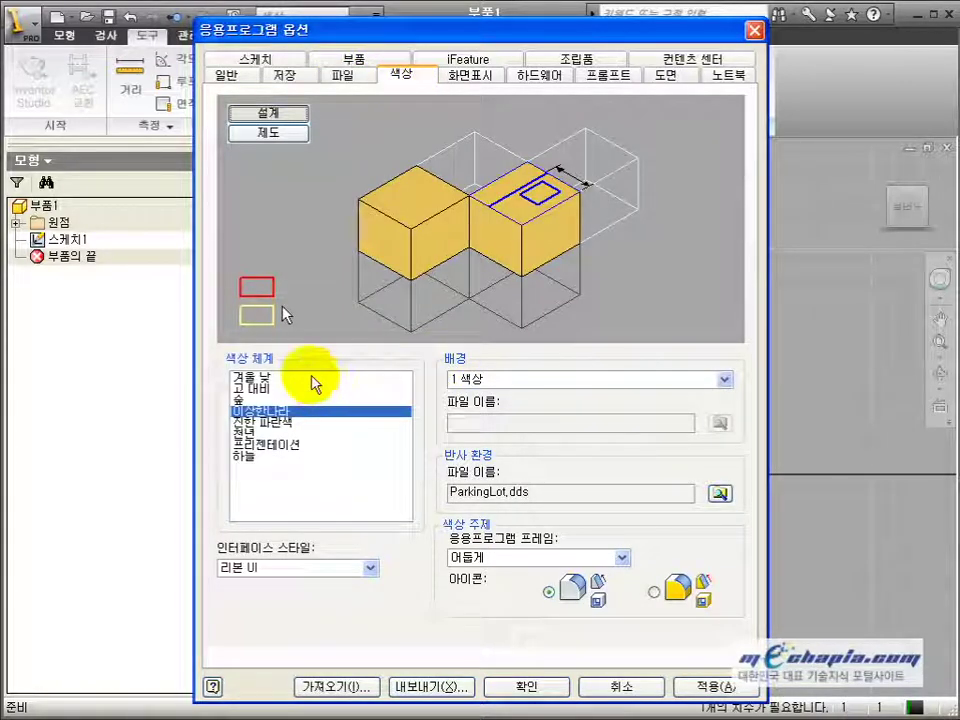
left_click(313, 378)
left_click(300, 388)
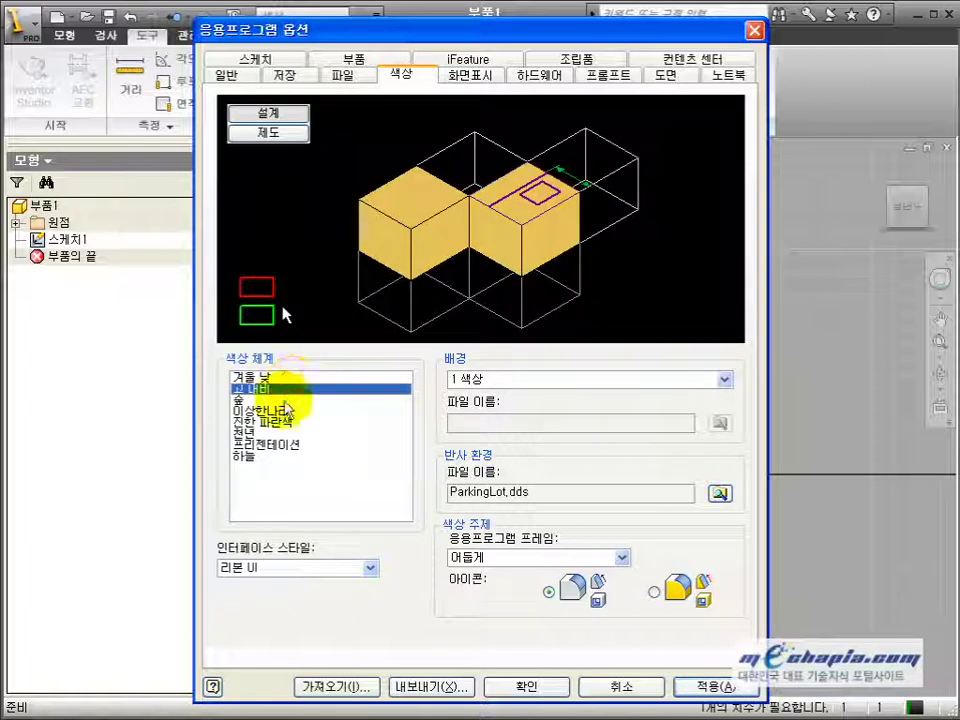
left_click(286, 399)
left_click(290, 411)
left_click(280, 423)
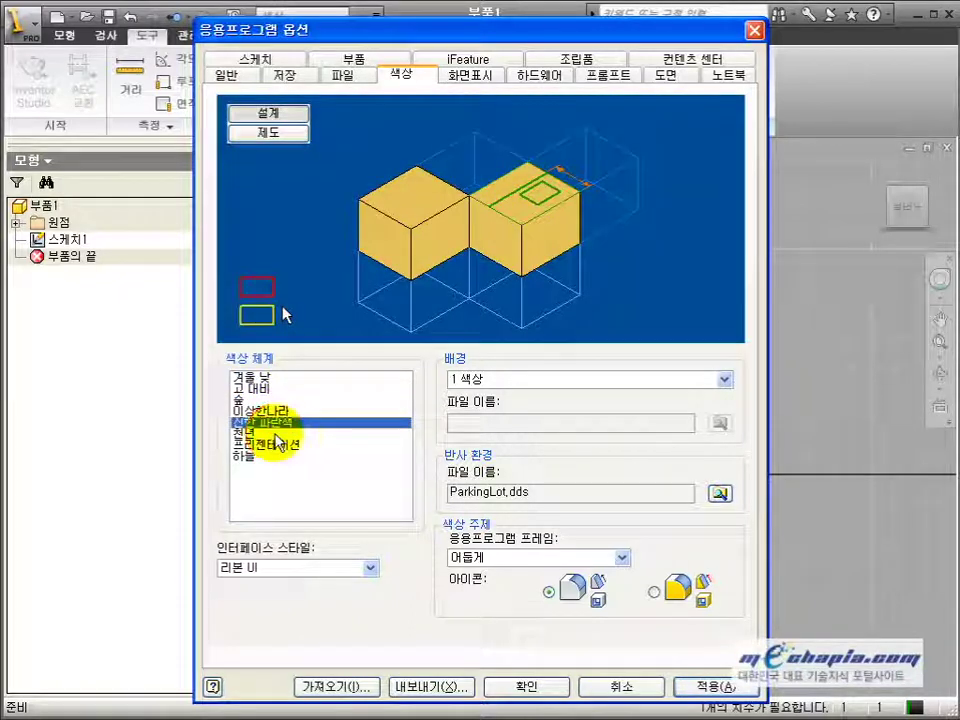
left_click(278, 434)
left_click(283, 446)
left_click(266, 457)
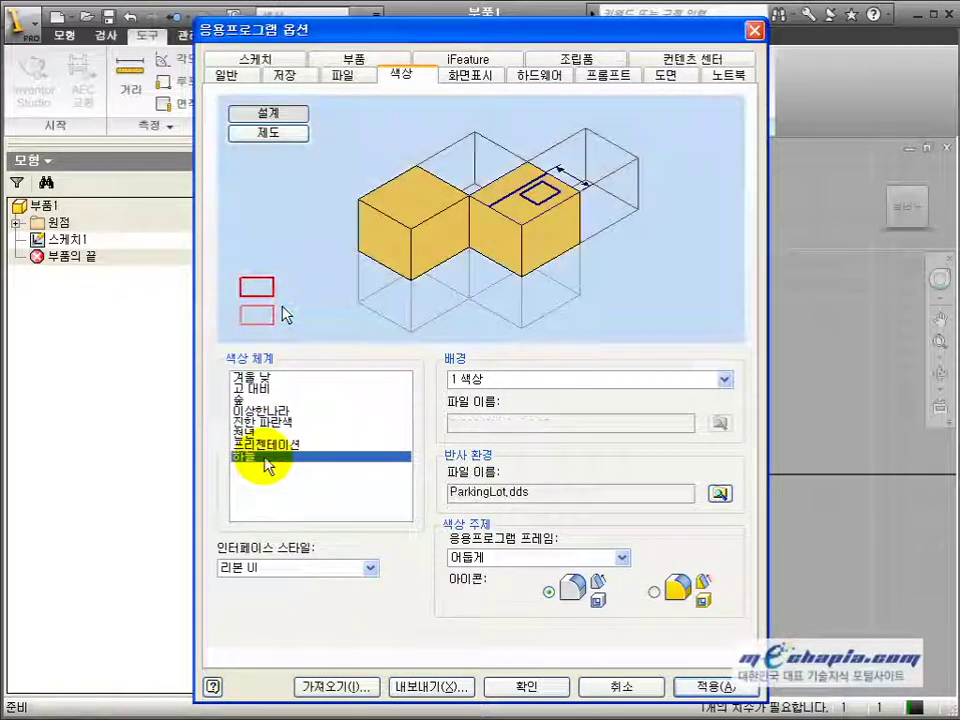
Step: Compare several colour schemes again, then set the scheme to 천년 and accept the options
left_click(272, 422)
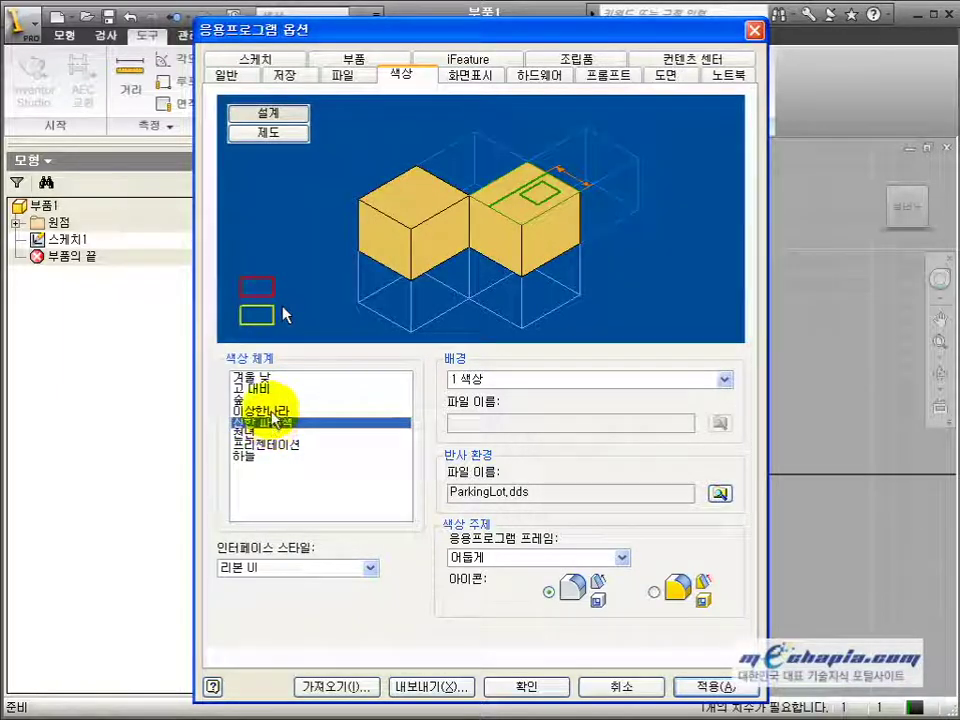
left_click(272, 411)
left_click(265, 400)
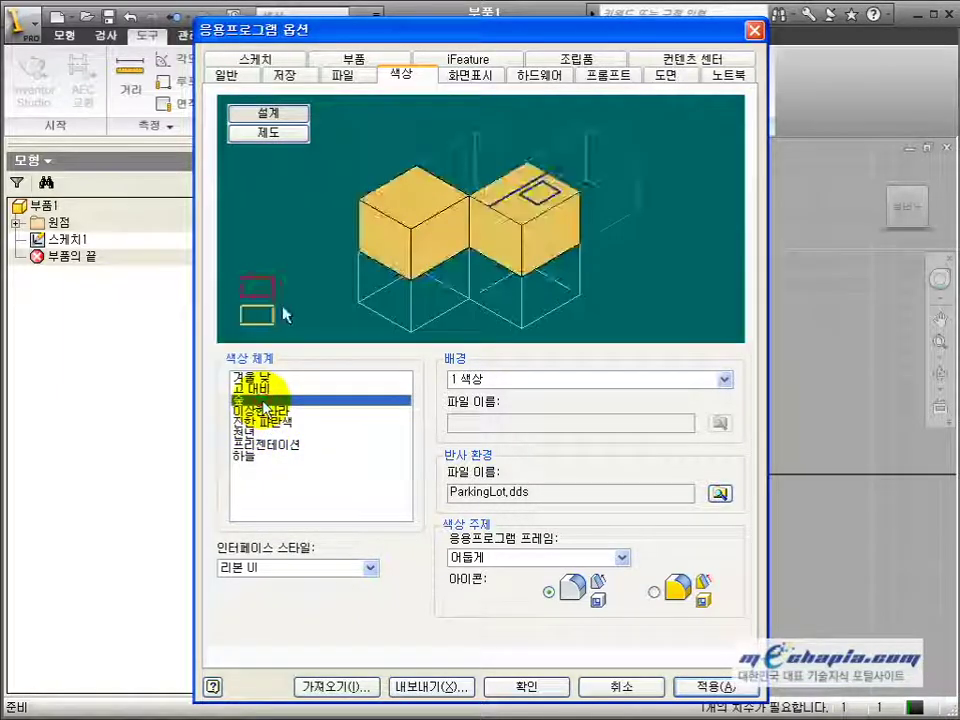
left_click(268, 388)
left_click(262, 411)
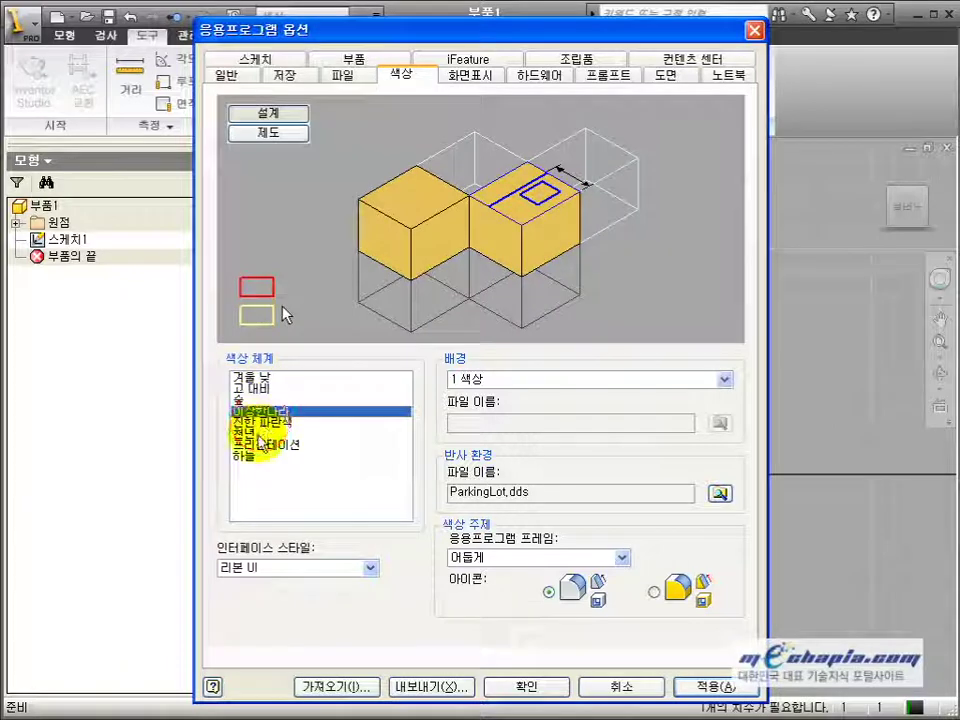
left_click(259, 433)
left_click(540, 688)
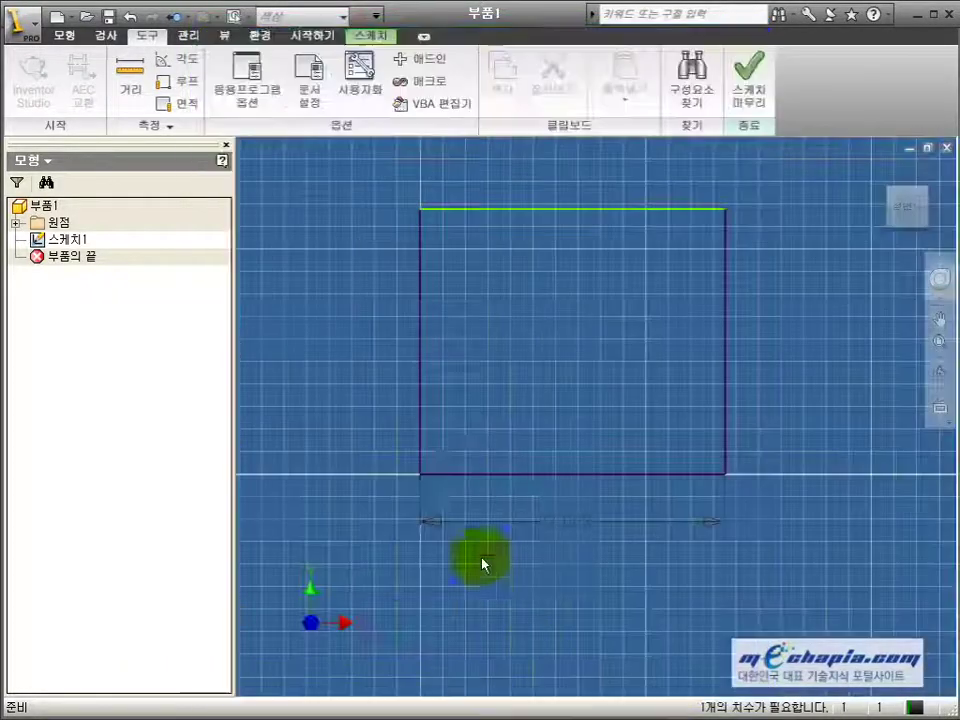
Step: Stretch the sketch rectangle upward by moving its top edge
scroll(516, 439, "up", 5)
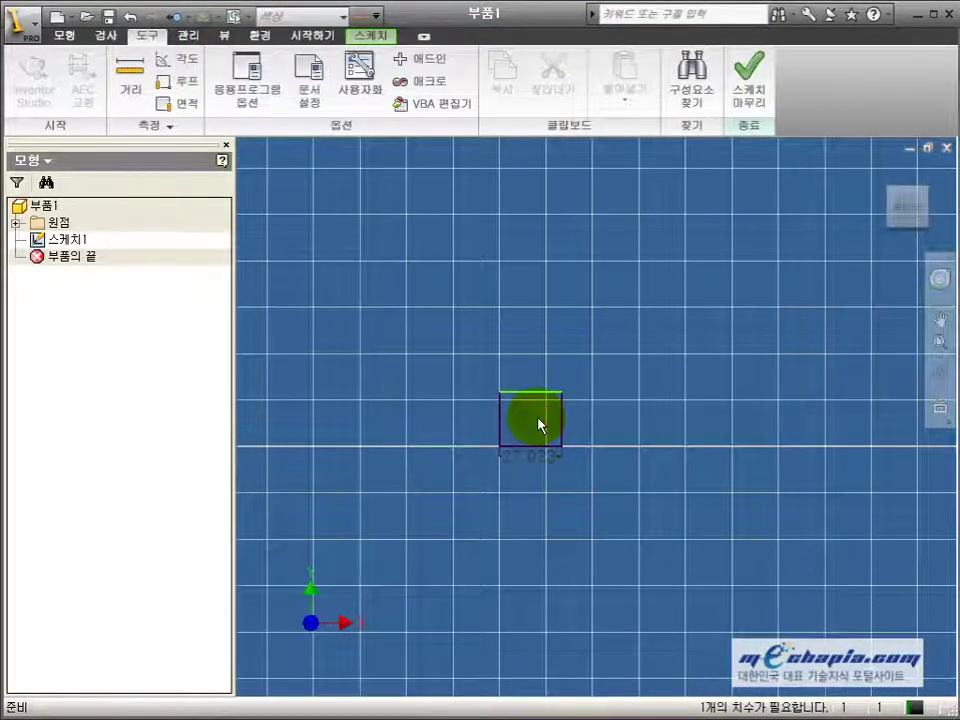
scroll(538, 424, "down", 5)
scroll(540, 426, "up", 5)
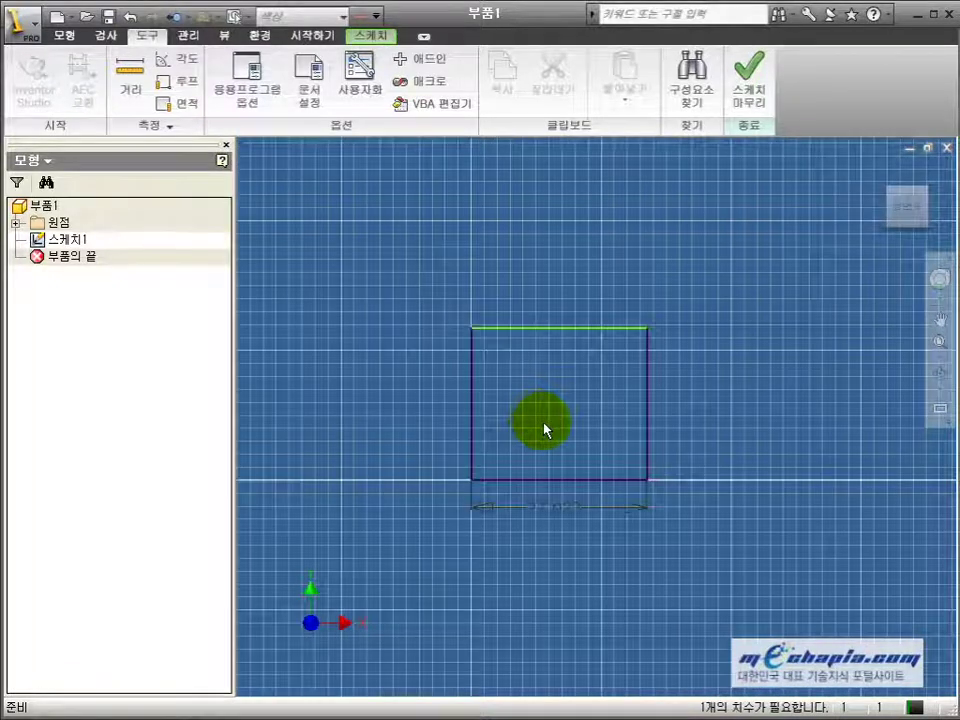
left_click_drag(571, 302, 590, 290)
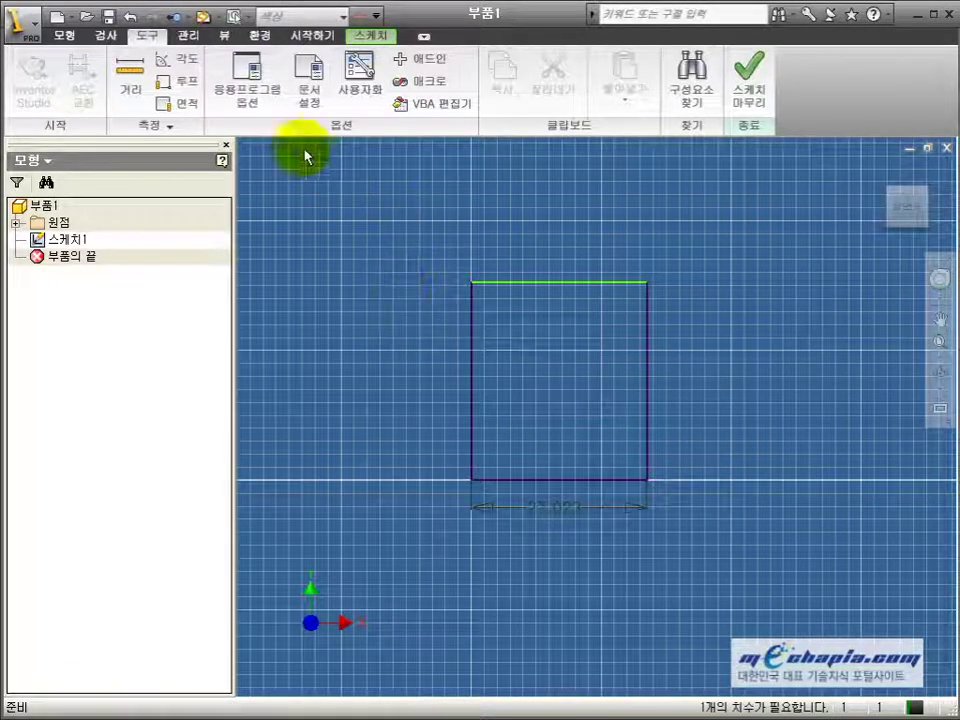
Step: Reopen the application options and compare the previews of the colour schemes from 프리젠테이션 up to 겨울 낮 and 고 대비
left_click(250, 95)
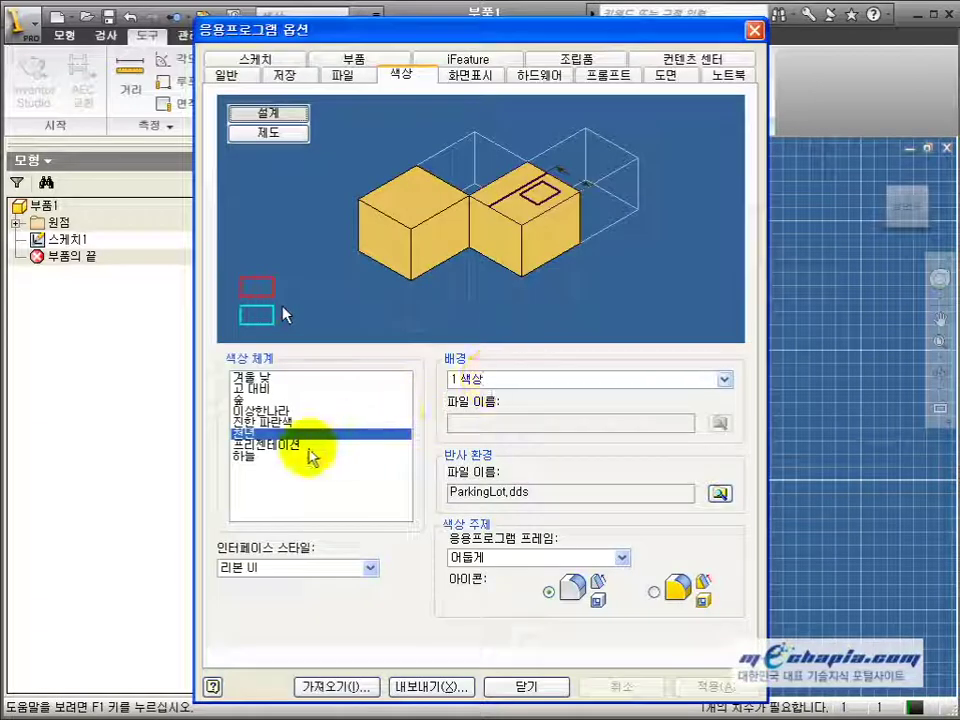
left_click(295, 446)
left_click(270, 424)
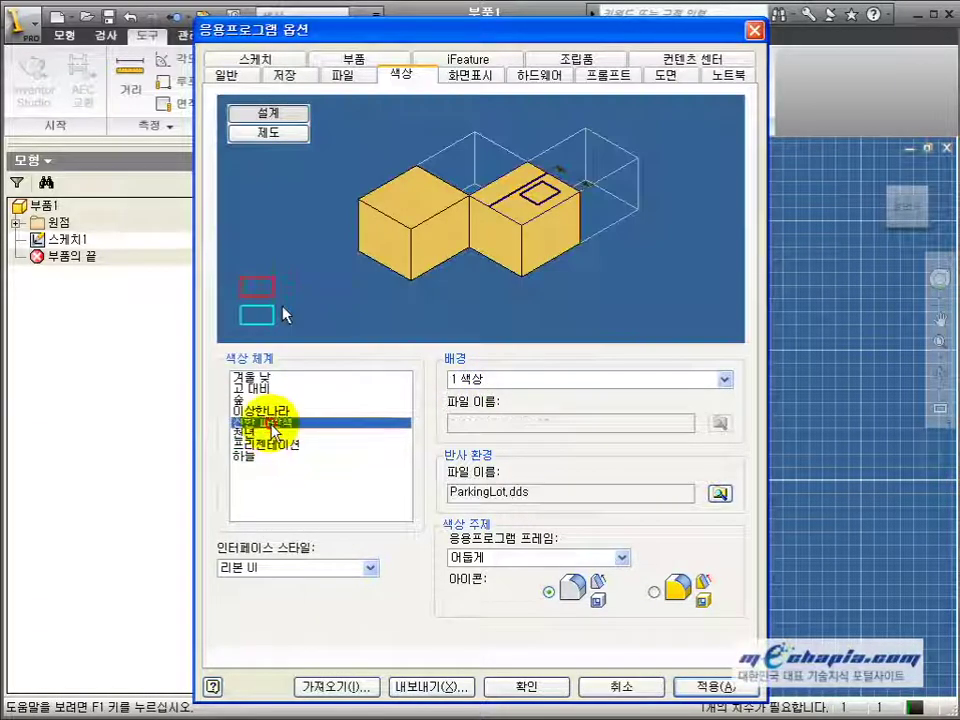
left_click(262, 431)
left_click(264, 422)
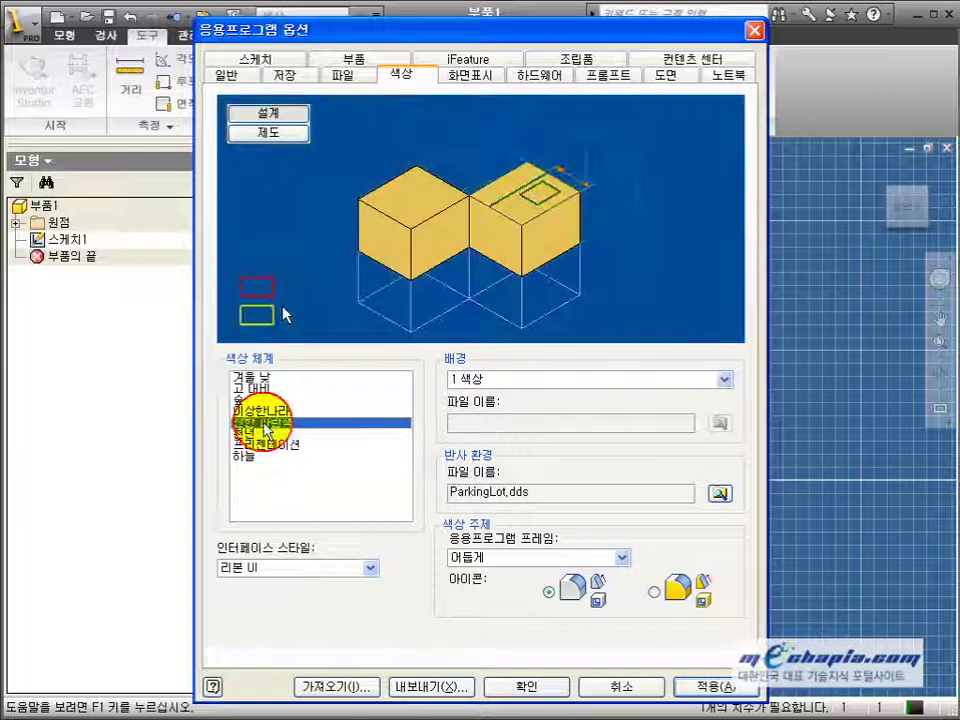
left_click(265, 411)
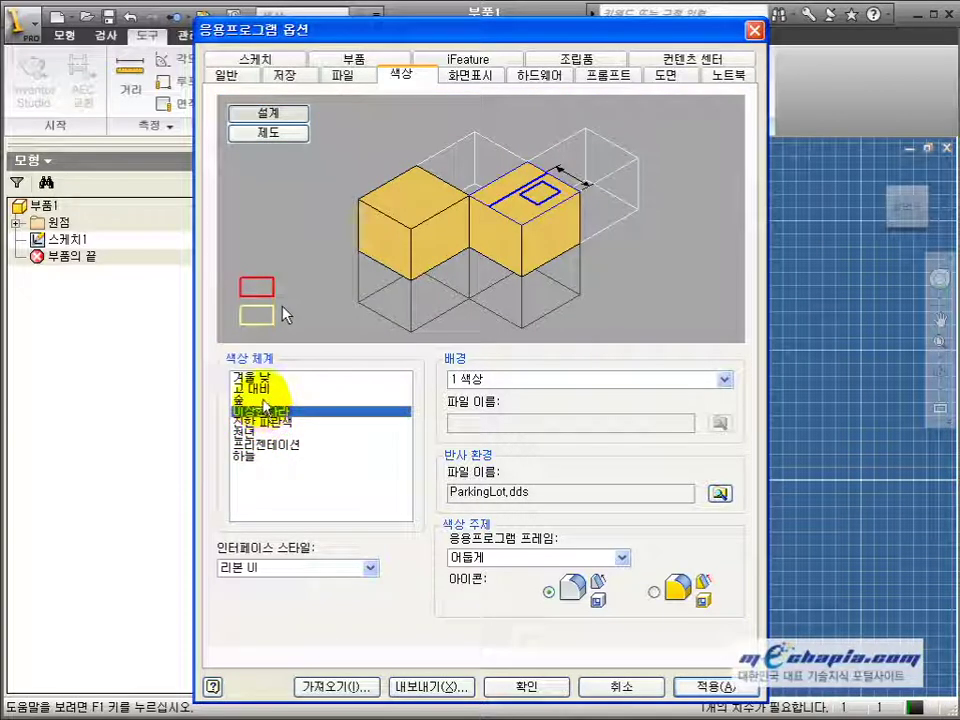
left_click(264, 399)
left_click(263, 388)
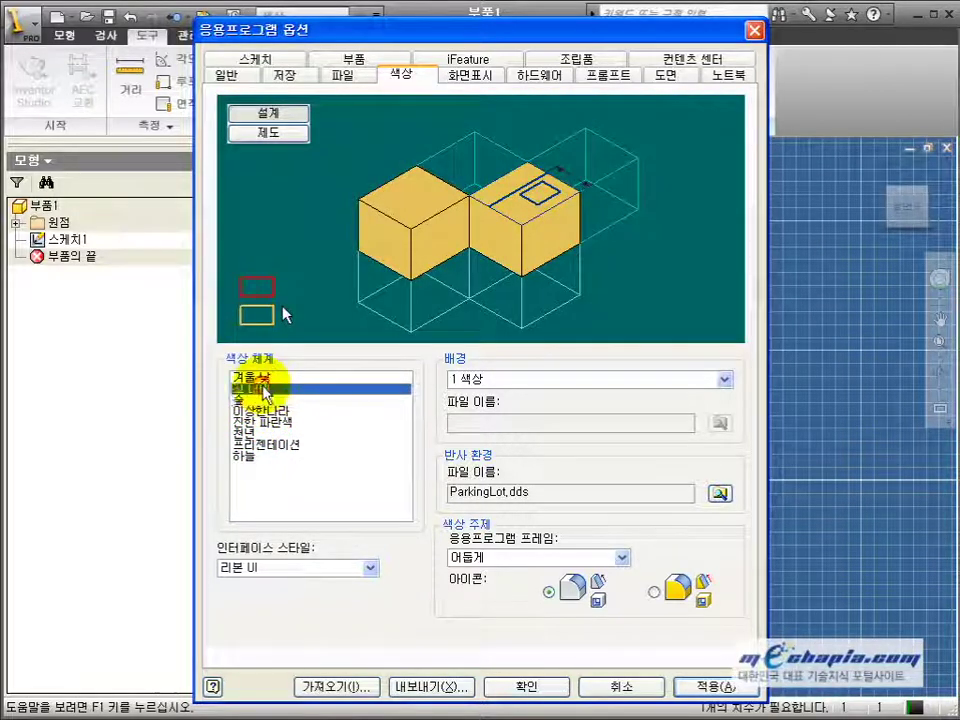
left_click(262, 379)
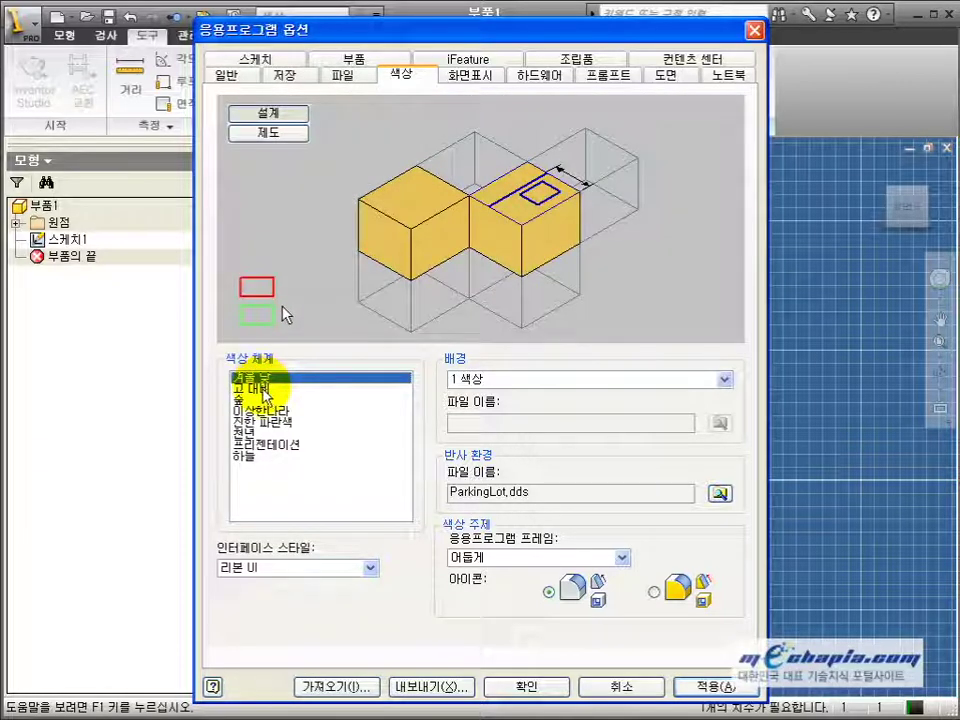
left_click(263, 388)
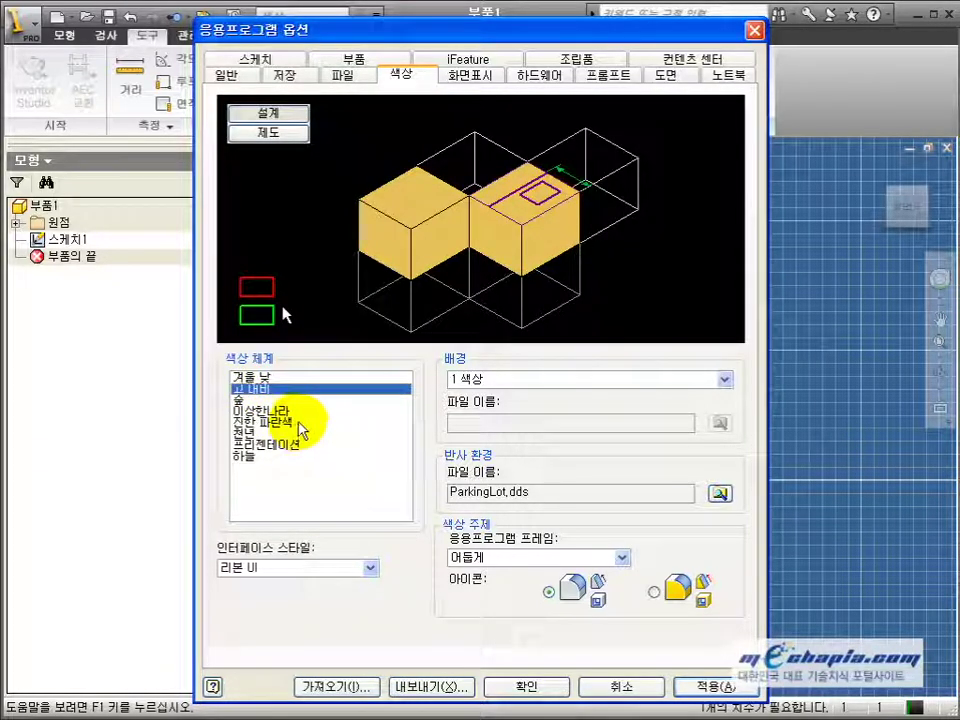
Step: Set the colour scheme back to 이상한나라, apply it and accept the options
left_click(300, 410)
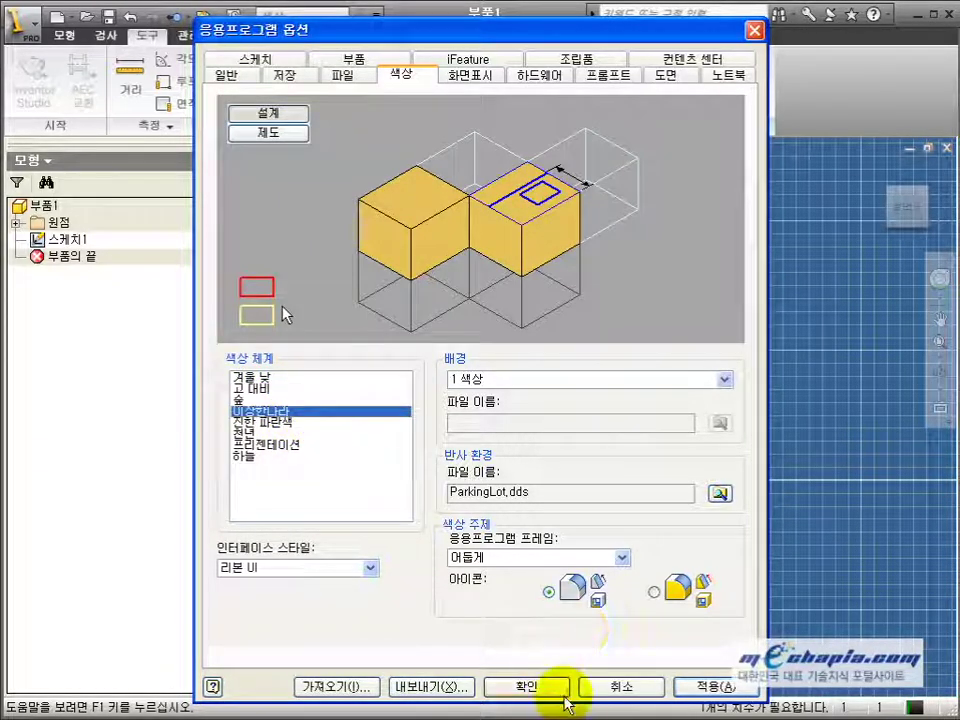
left_click(712, 686)
left_click(540, 687)
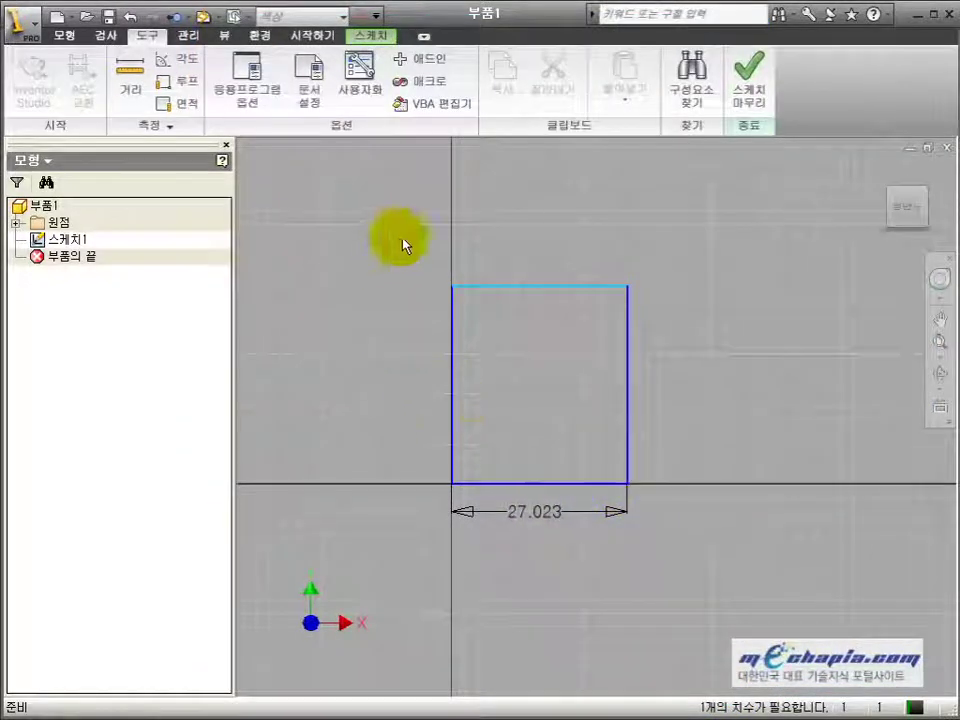
Step: Shorten the sketch rectangle by lowering its top edge, and inspect it at different magnifications
left_click_drag(523, 296, 520, 332)
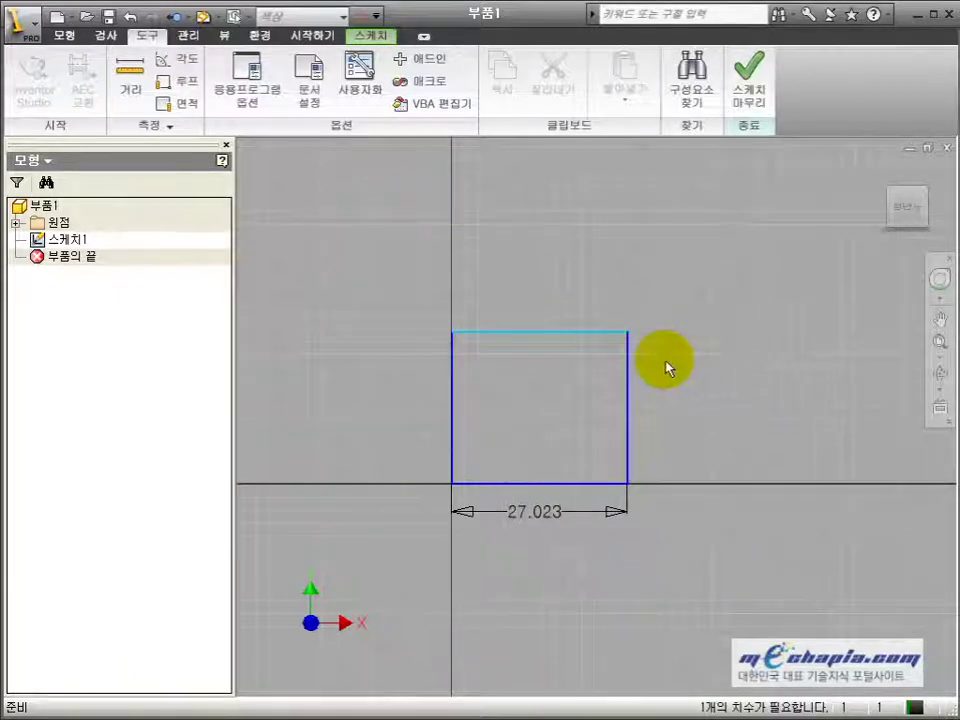
middle_click_drag(667, 361, 684, 346)
scroll(665, 348, "up", 3)
scroll(665, 348, "down", 7)
middle_click_drag(632, 379, 681, 354)
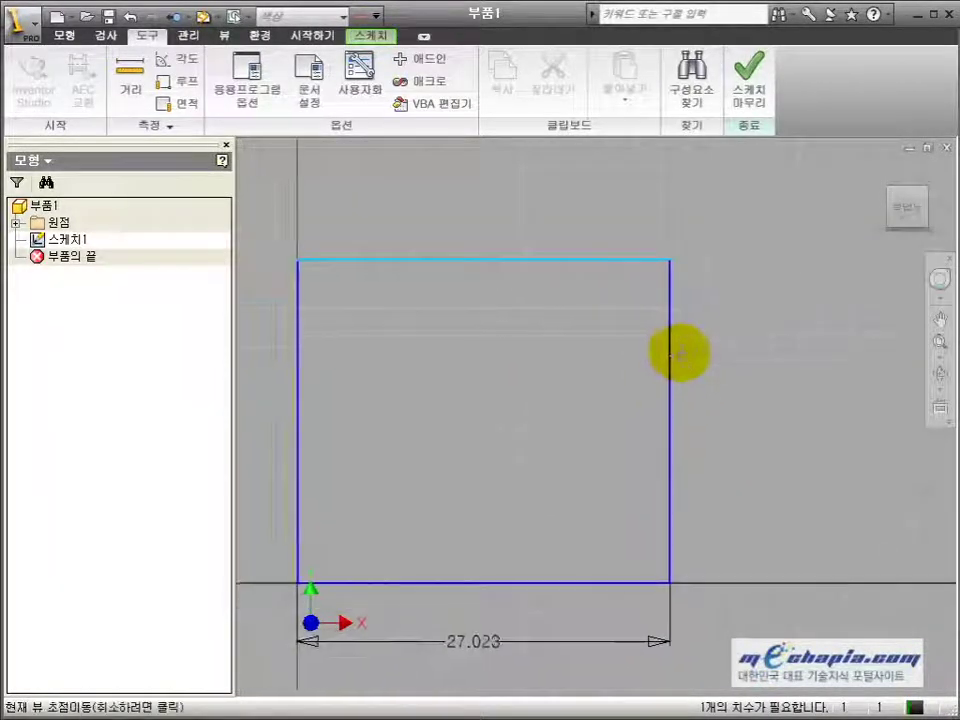
scroll(680, 355, "up", 3)
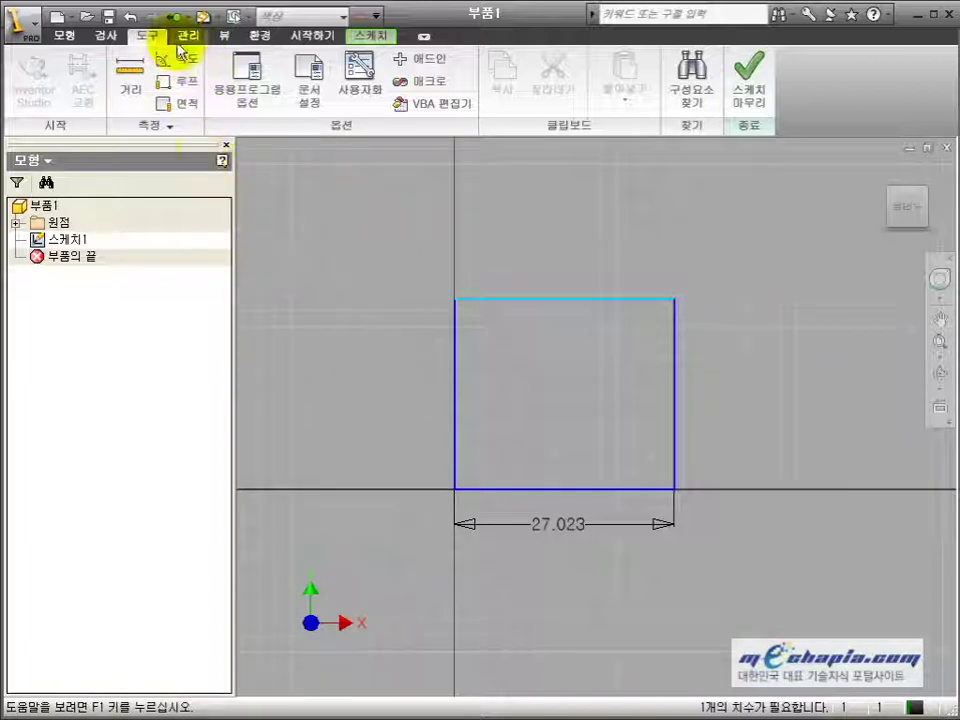
Step: Reopen the application options and compare the design and drafting previews of the 이상한나라 colour scheme
left_click(235, 85)
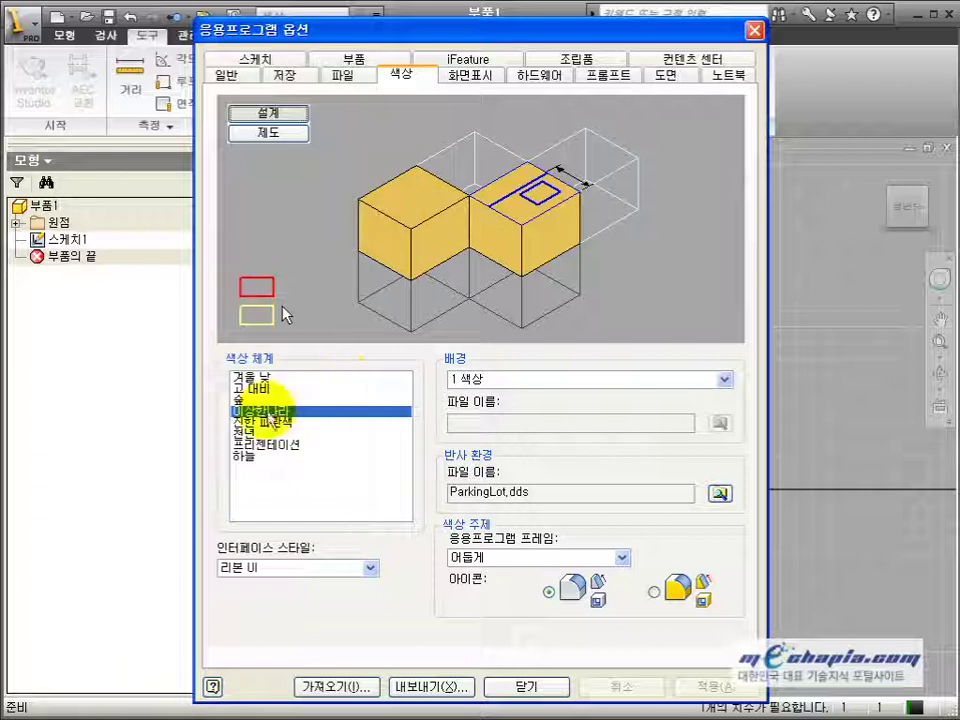
left_click(255, 408)
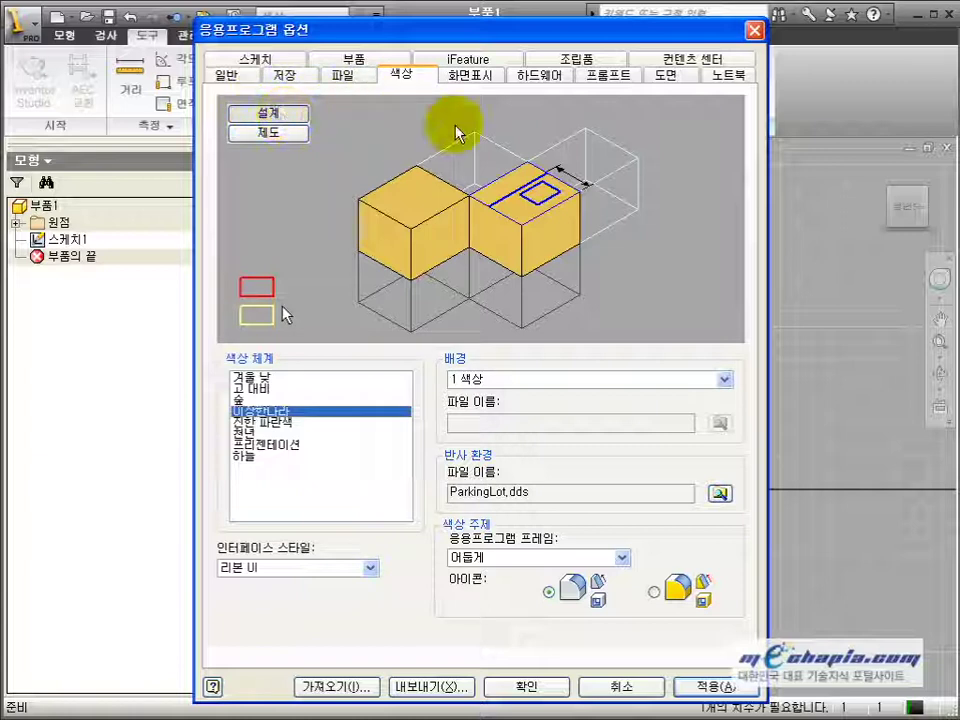
left_click(272, 134)
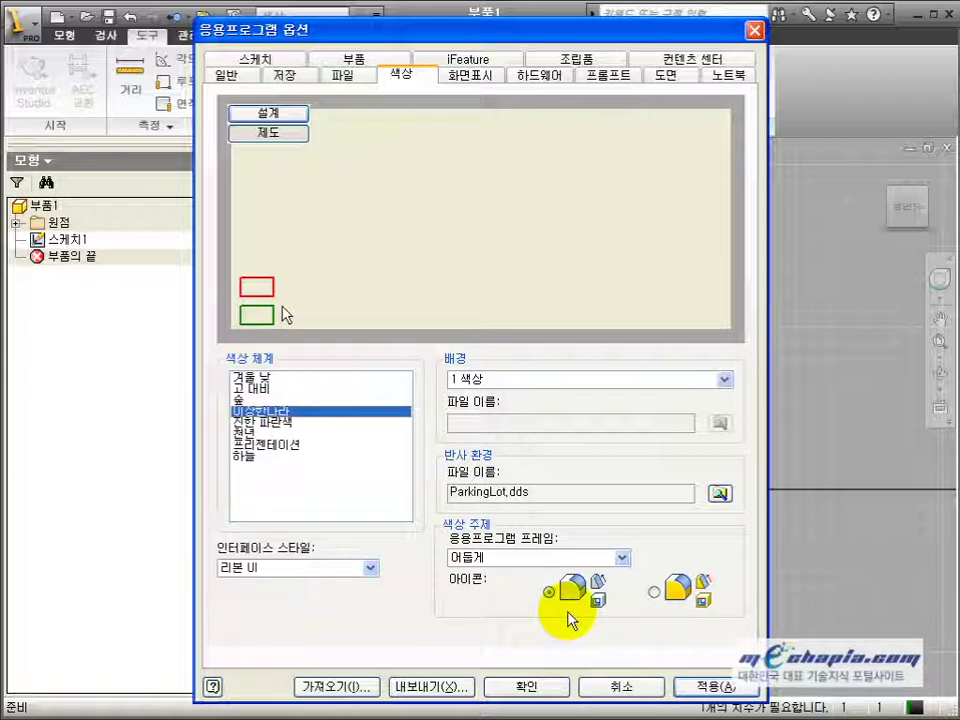
left_click(300, 113)
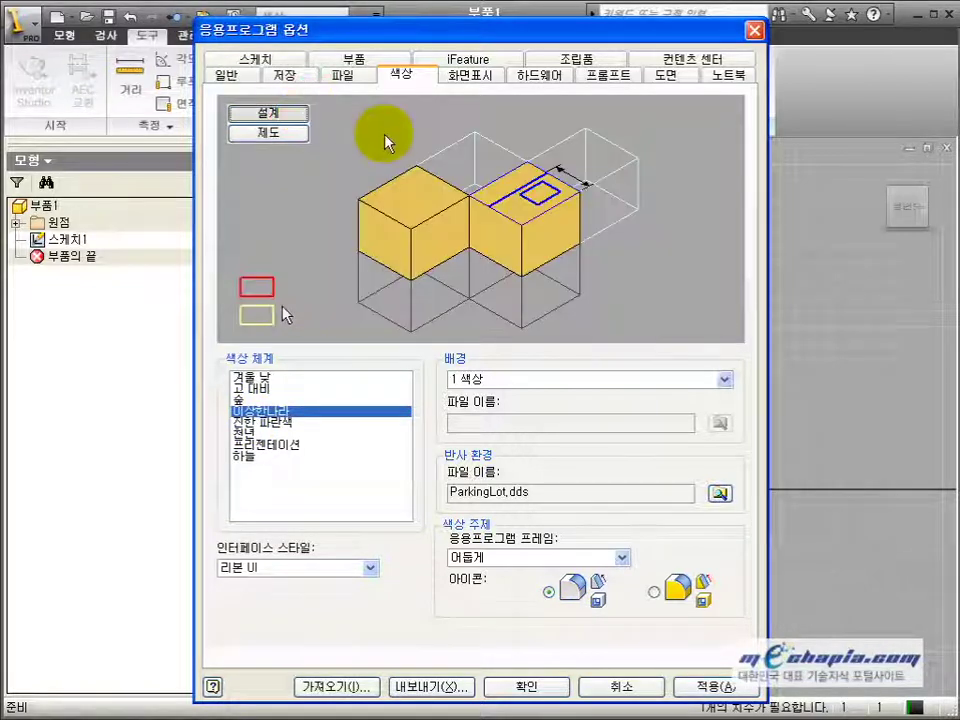
Step: Examine the display, hardware, prompt, drawing and sketch pages of the application options without changing any settings
left_click(459, 82)
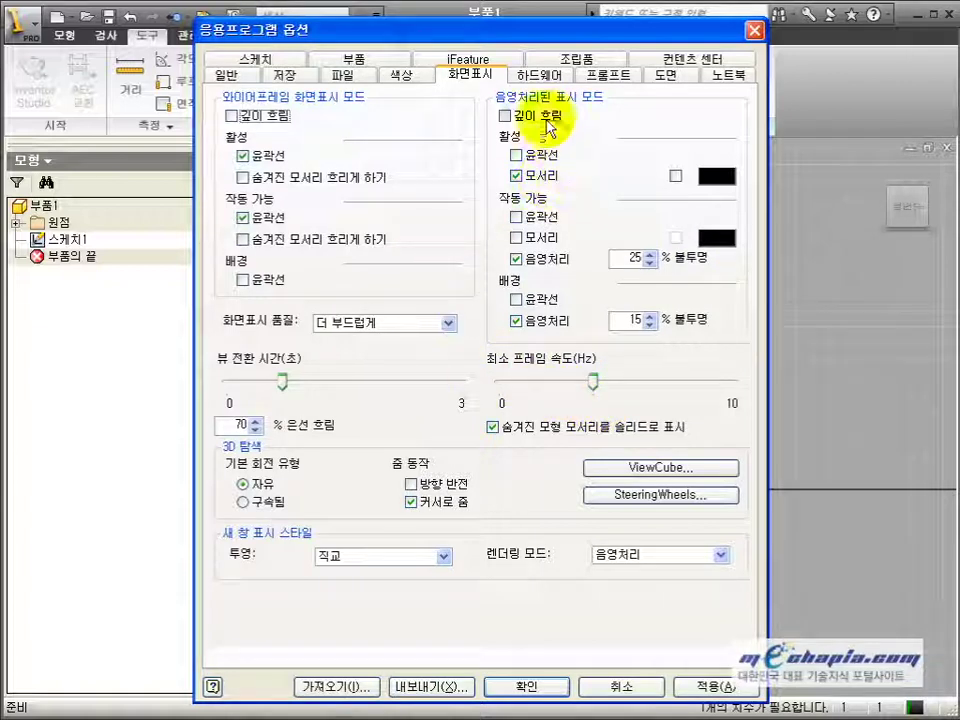
left_click(540, 79)
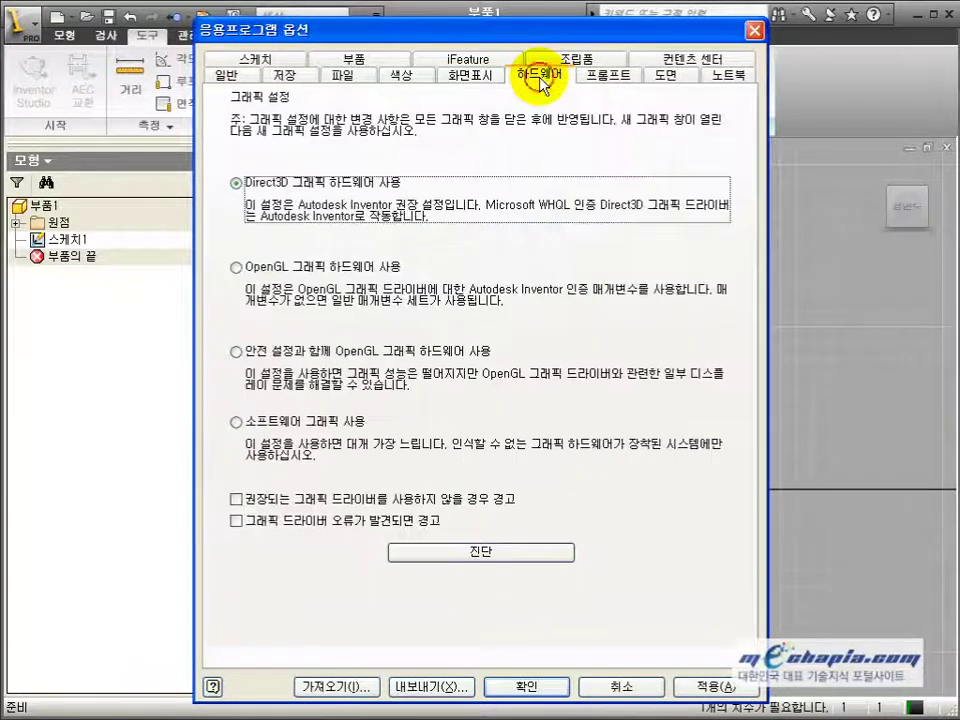
left_click(607, 80)
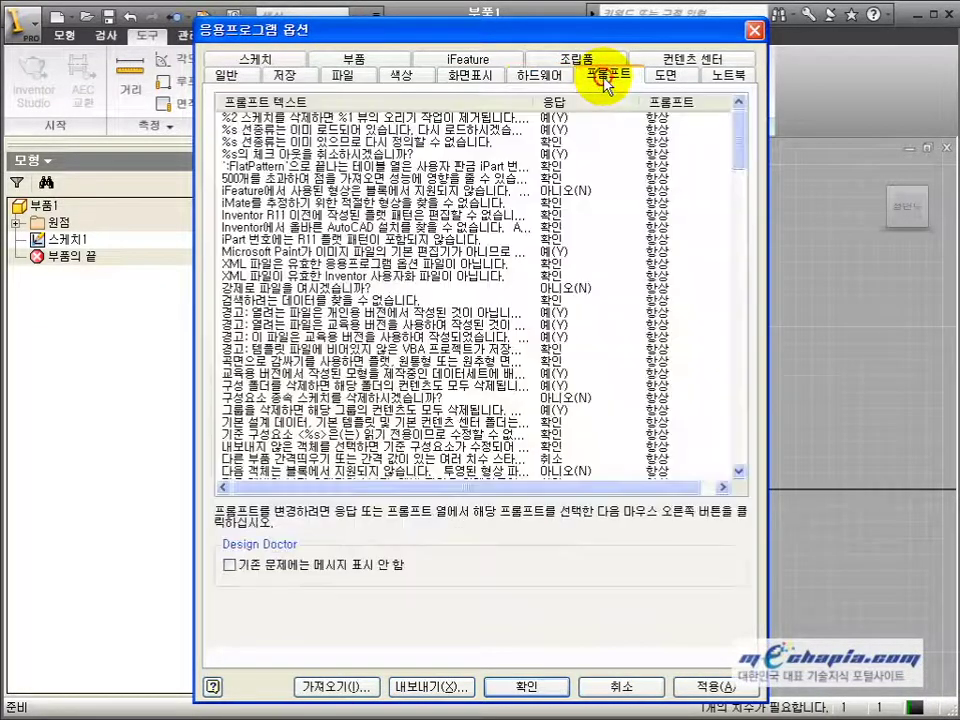
left_click(533, 80)
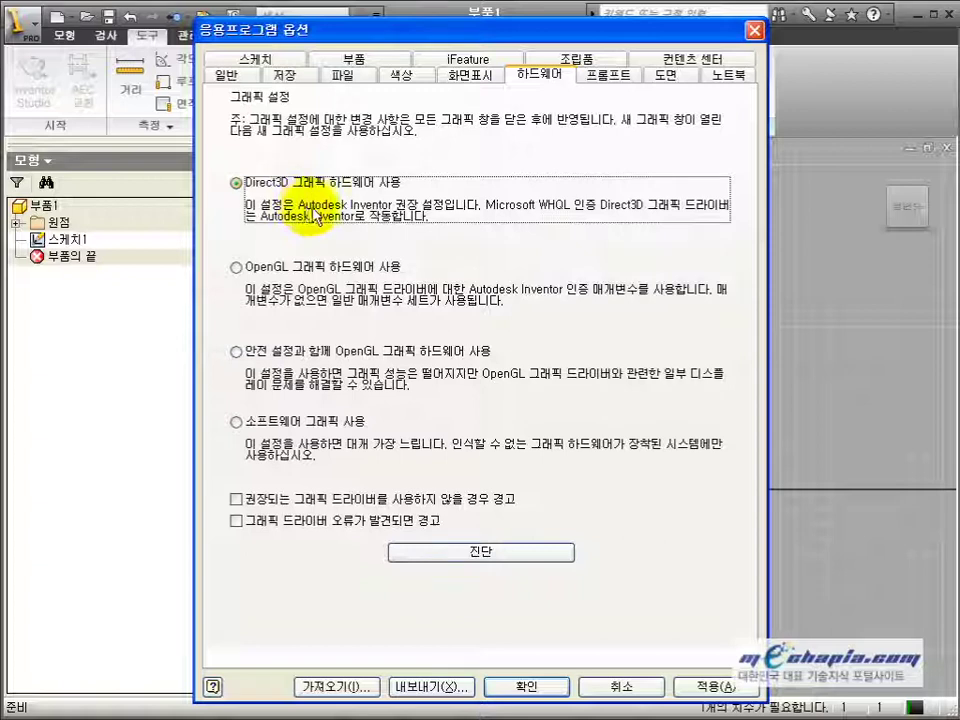
left_click(610, 80)
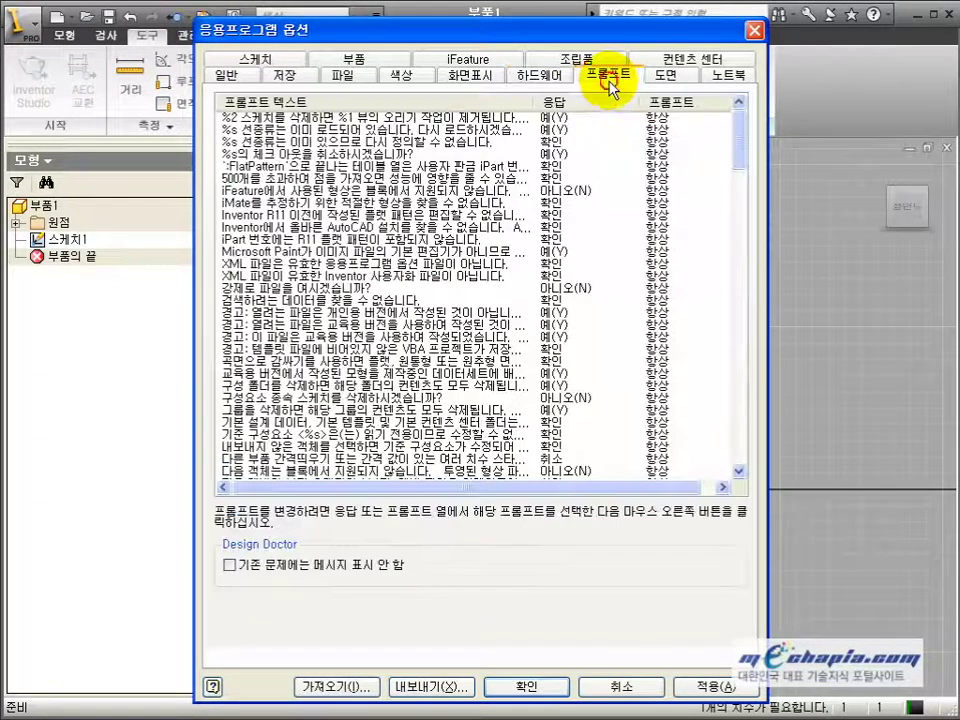
left_click(665, 80)
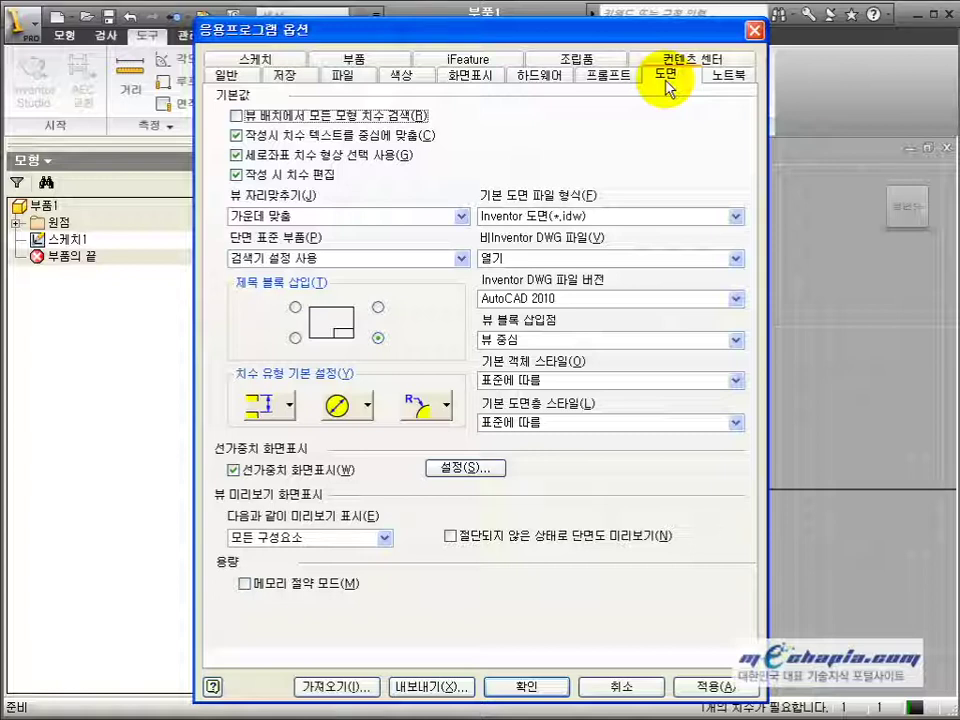
left_click(243, 59)
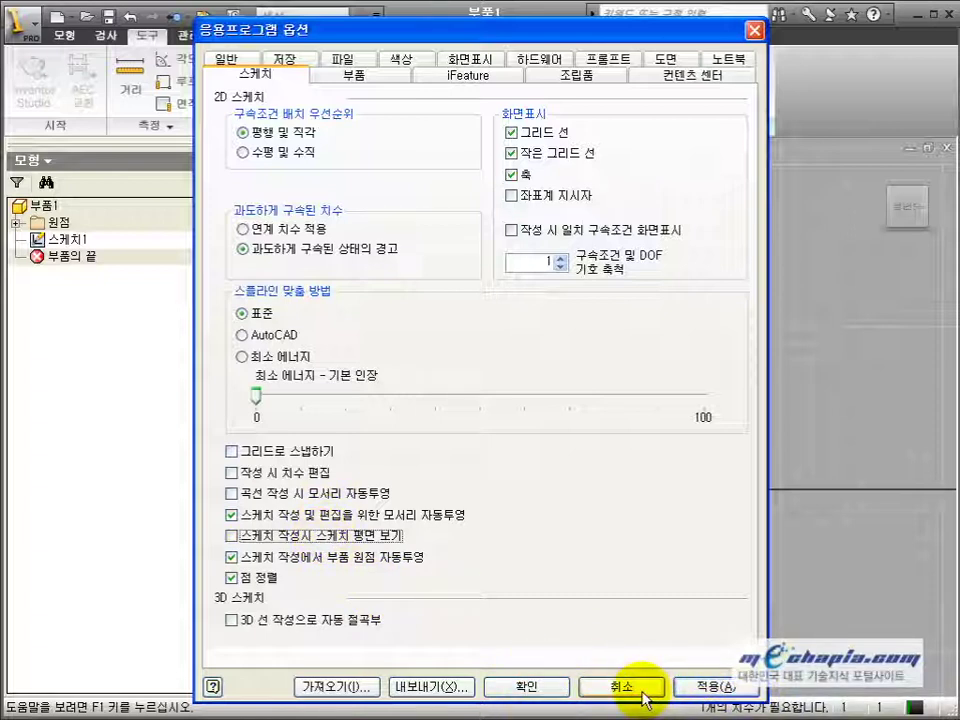
Step: Accept the application options and extrude the rectangular sketch profile by a distance of 10 mm
left_click(540, 688)
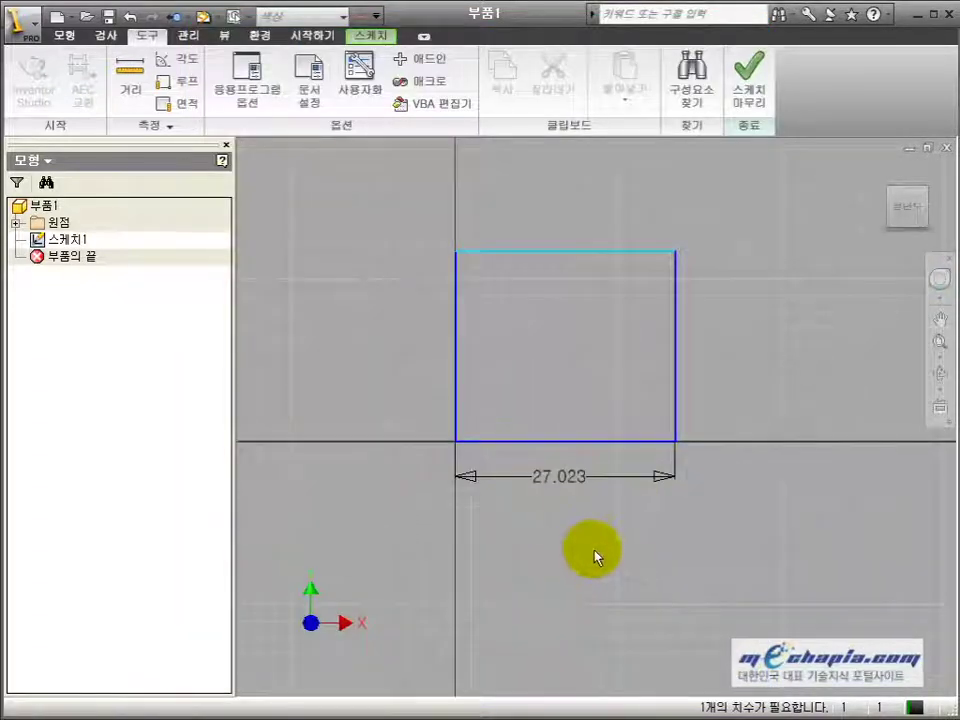
key("e")
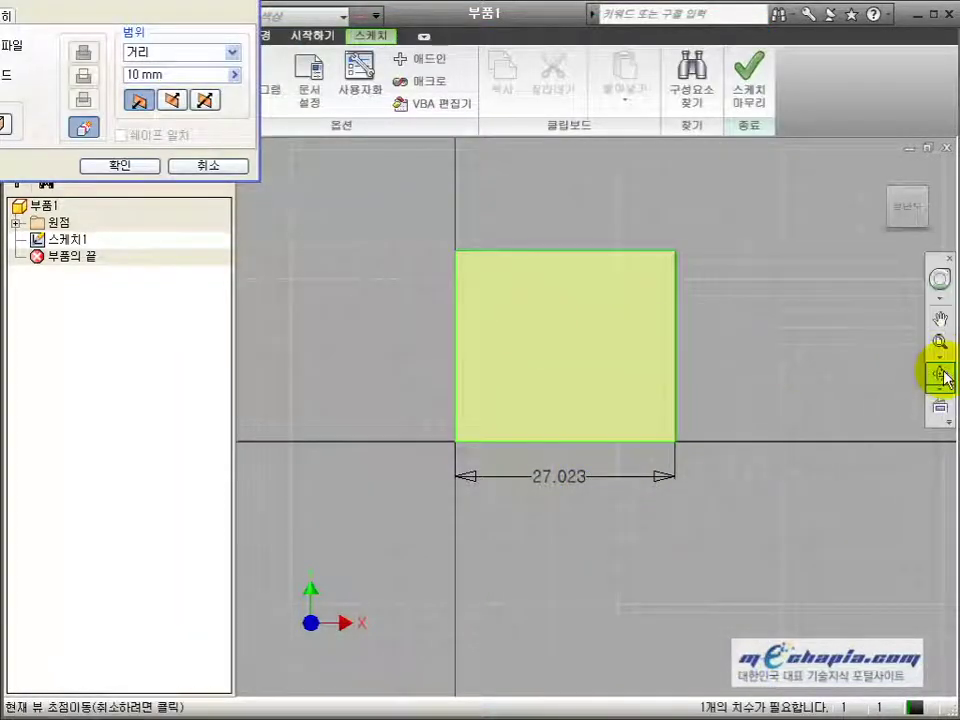
left_click(945, 378)
left_click_drag(598, 356, 525, 407)
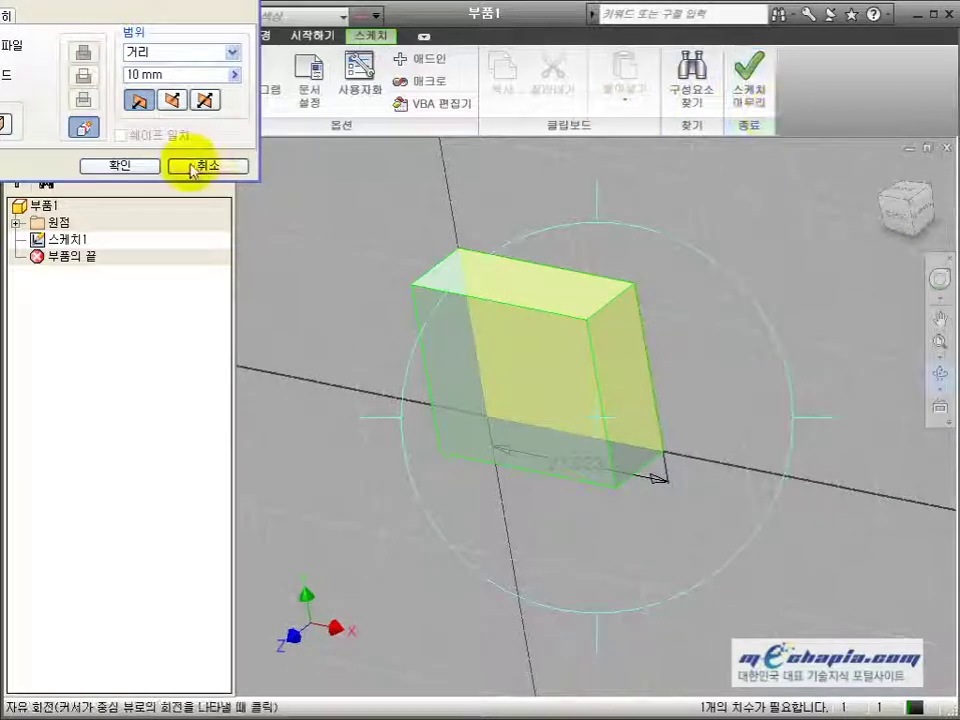
left_click(135, 165)
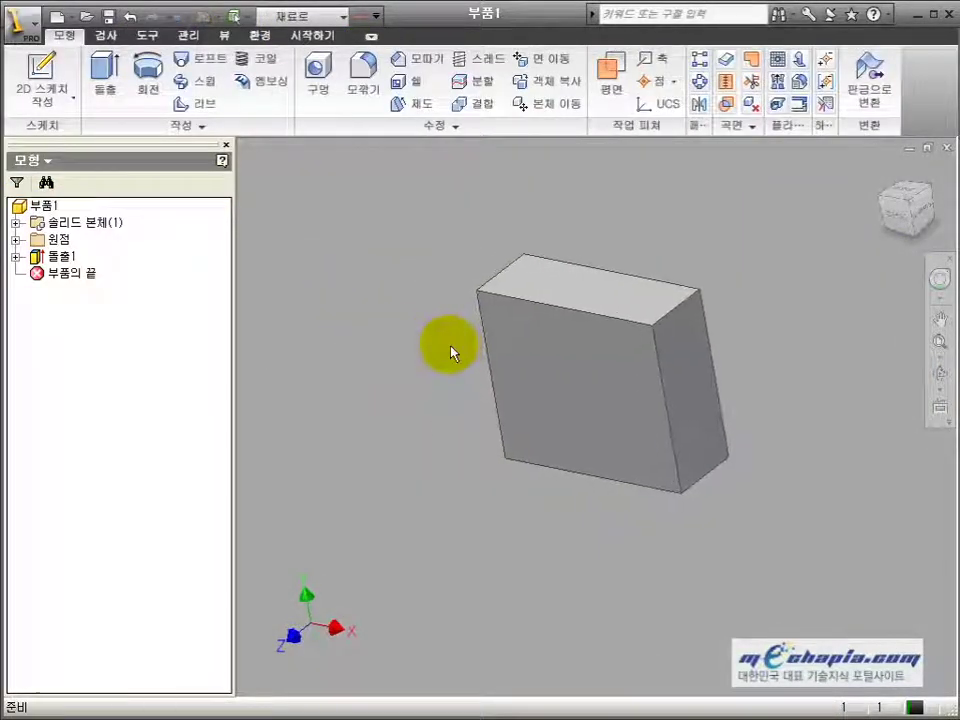
Step: Create a new 2D sketch on the top face of the extruded block
scroll(451, 352, "down", 3)
scroll(446, 364, "up", 5)
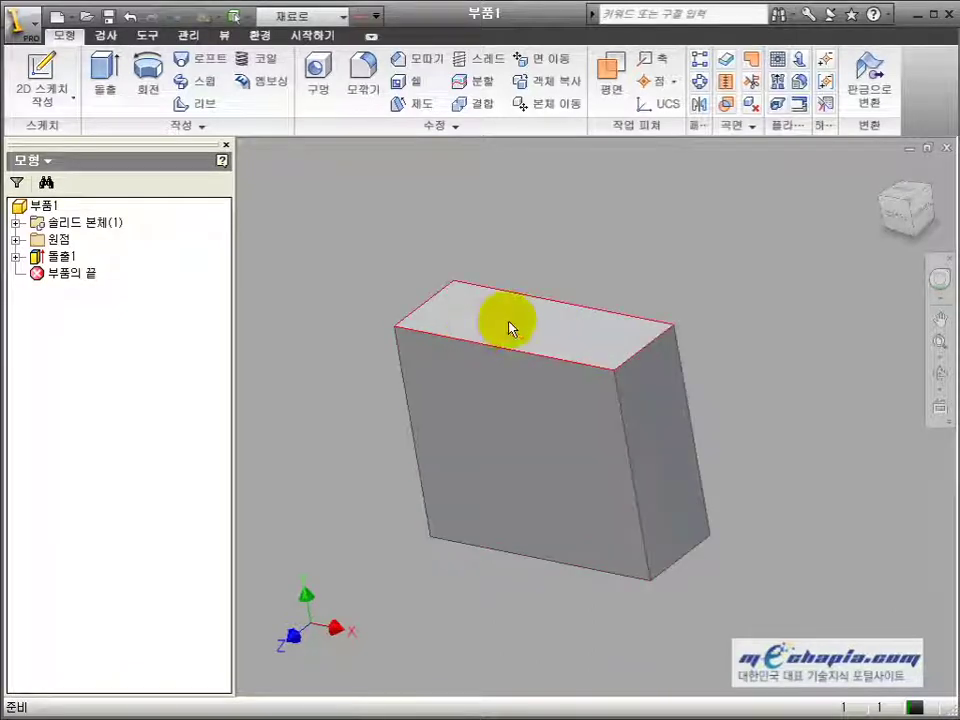
left_click(509, 324)
left_click(530, 290)
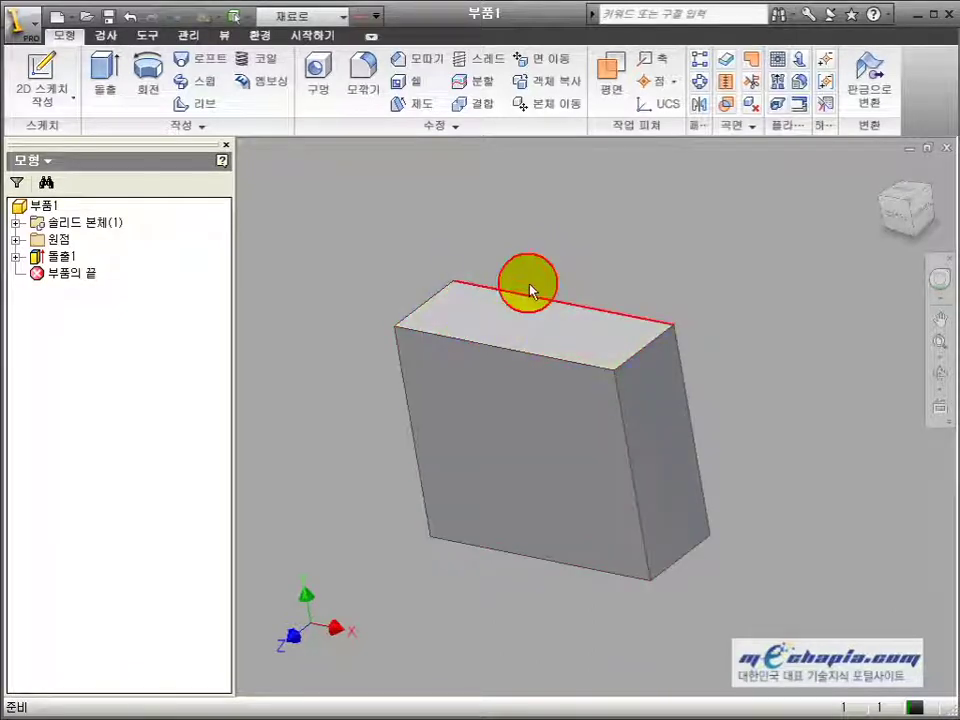
left_click(490, 322)
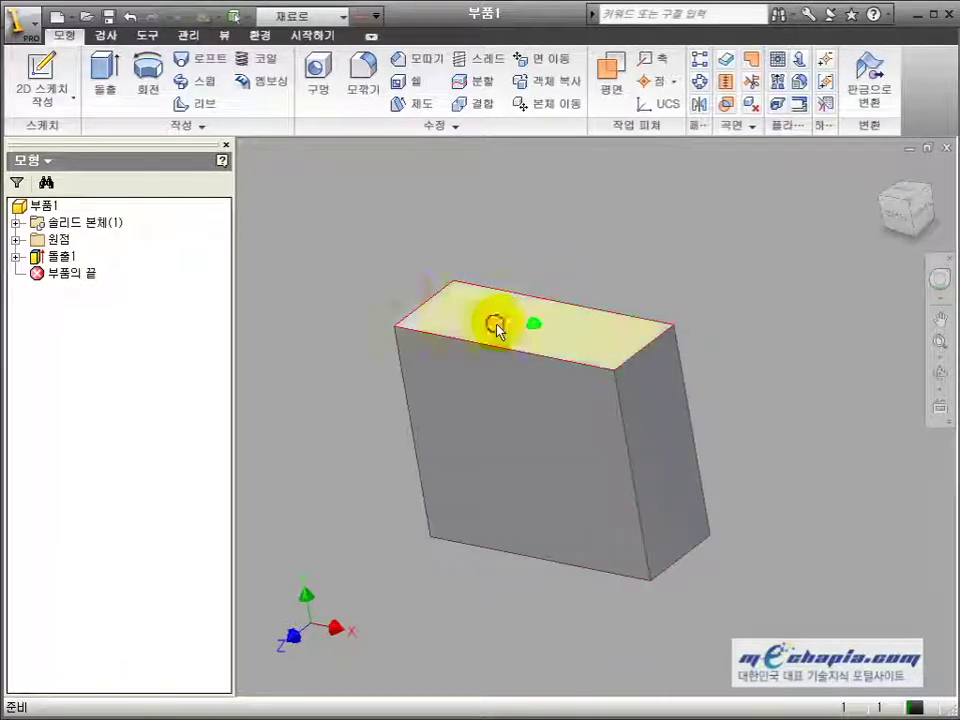
left_click(46, 70)
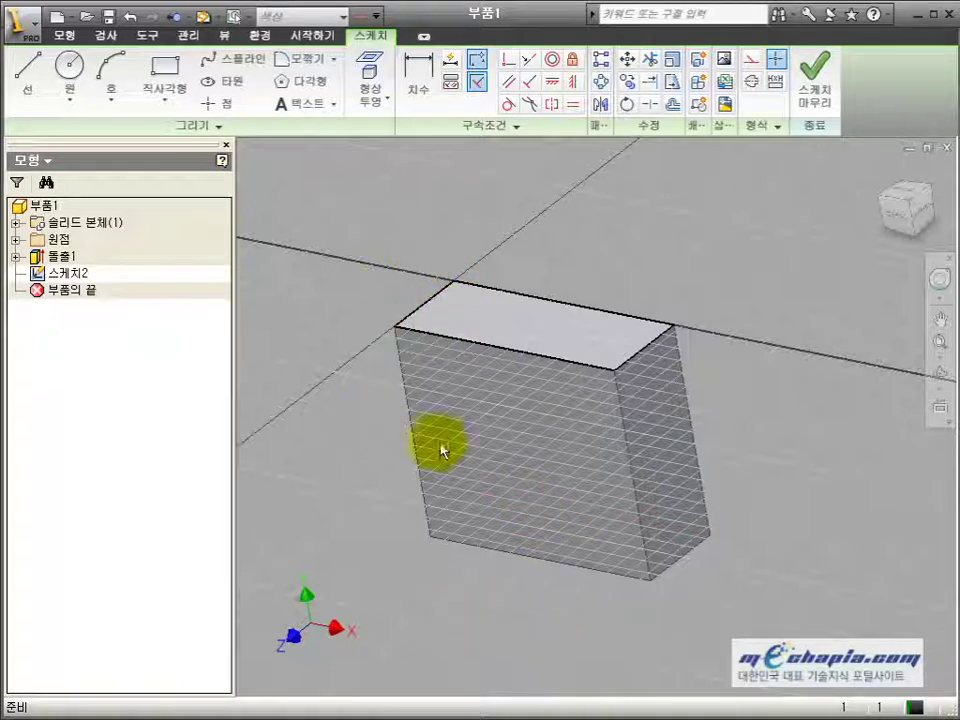
Step: Look squarely at the sketch plane on the block's top face
middle_click_drag(629, 380, 649, 408)
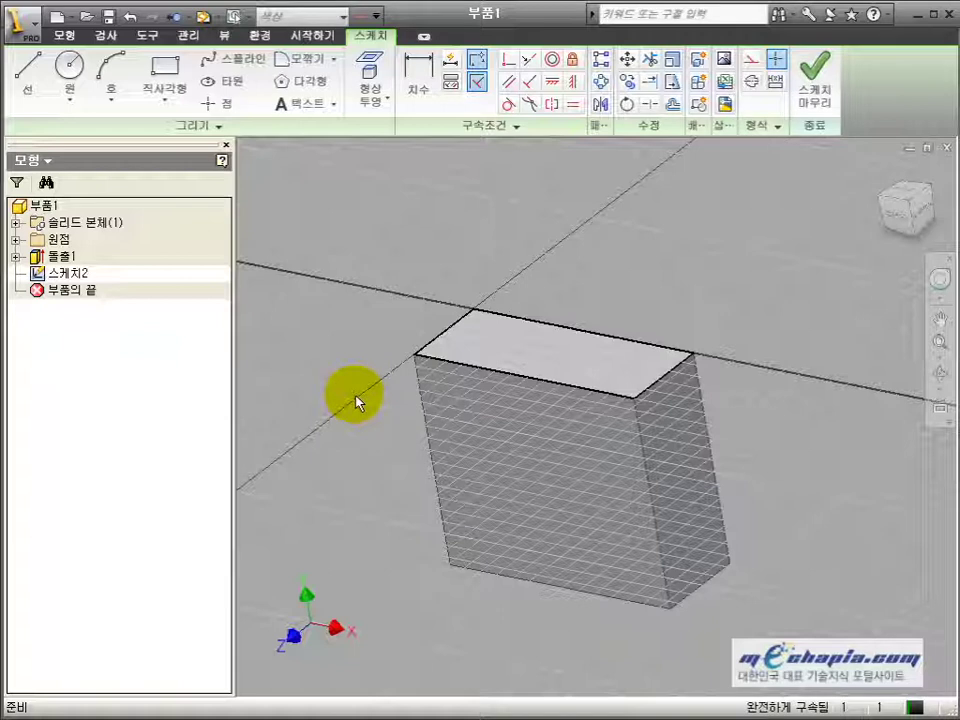
left_click(941, 408)
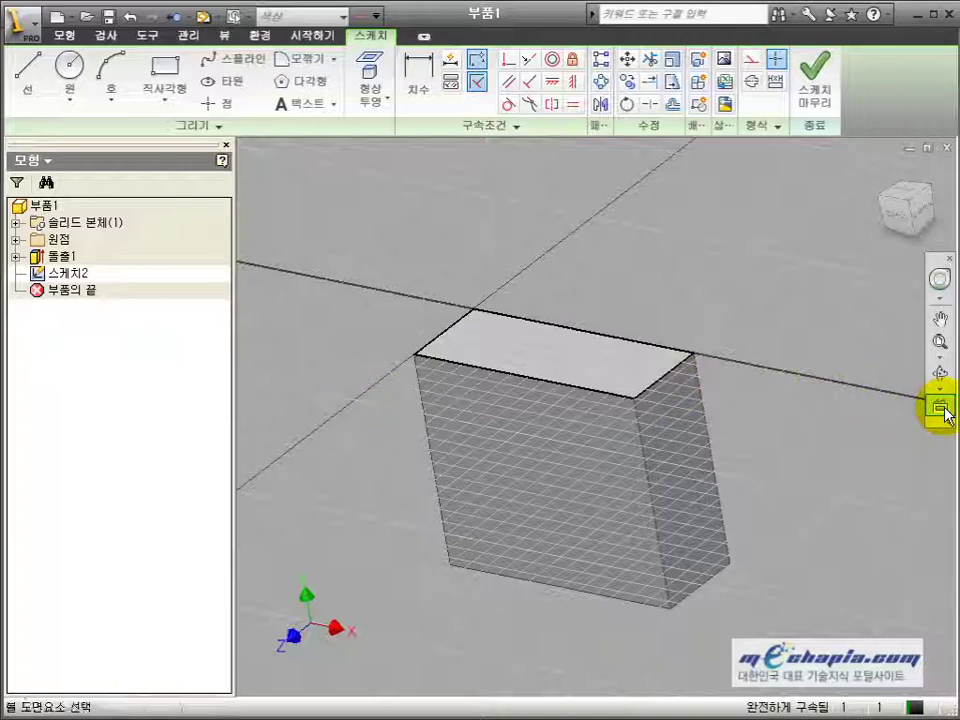
left_click(610, 364)
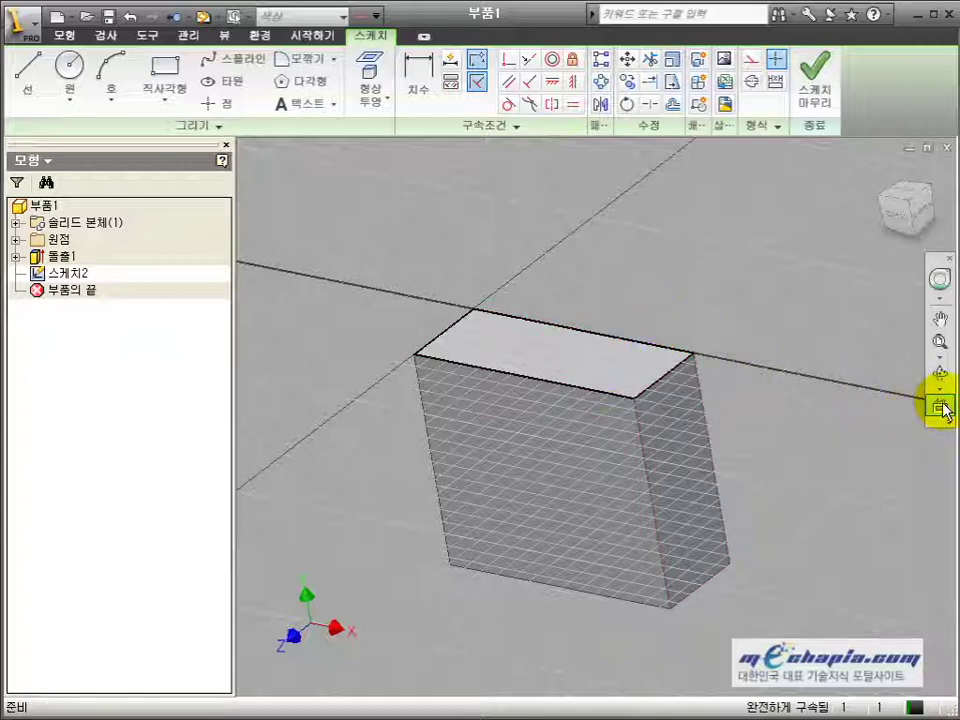
left_click(943, 408)
left_click(625, 345)
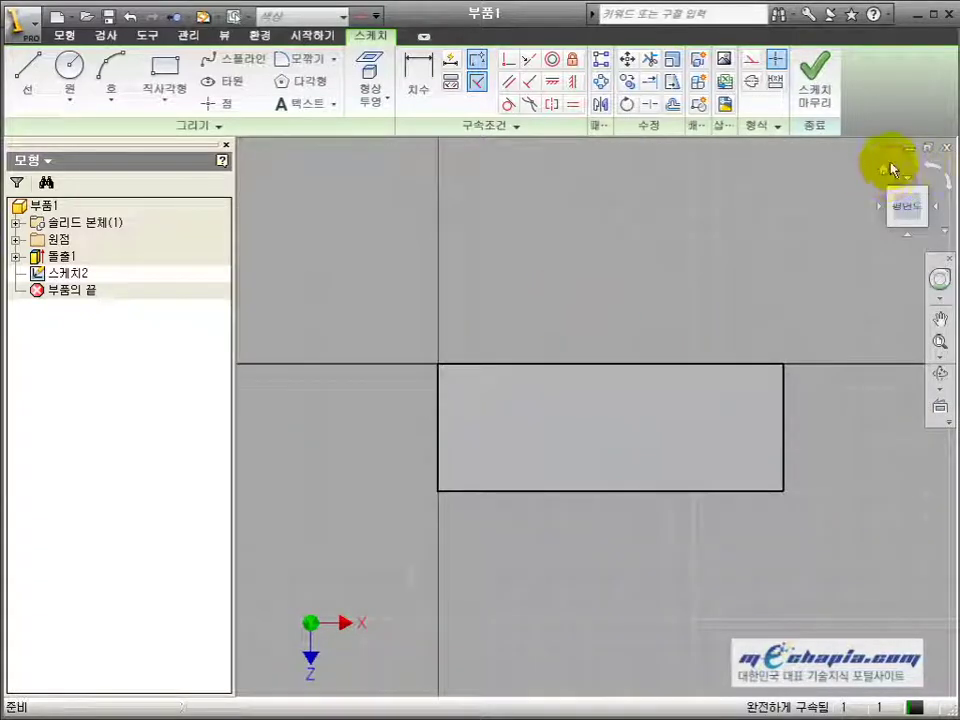
Step: Finish the sketch on the block's top face and delete it from the model
left_click(820, 90)
left_click(70, 273)
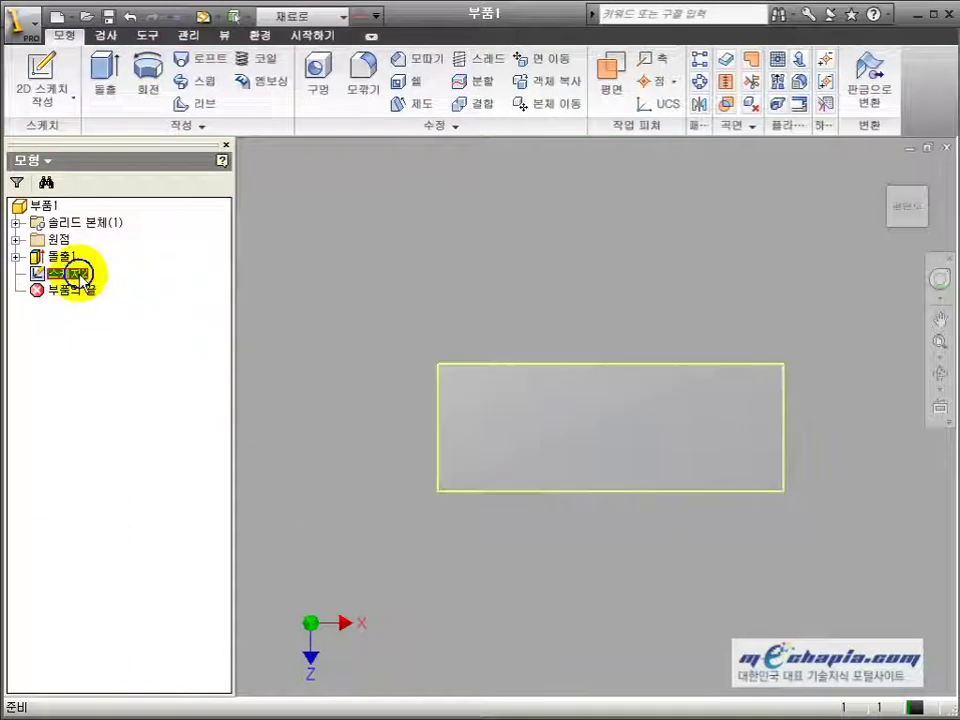
right_click(78, 274)
left_click(123, 340)
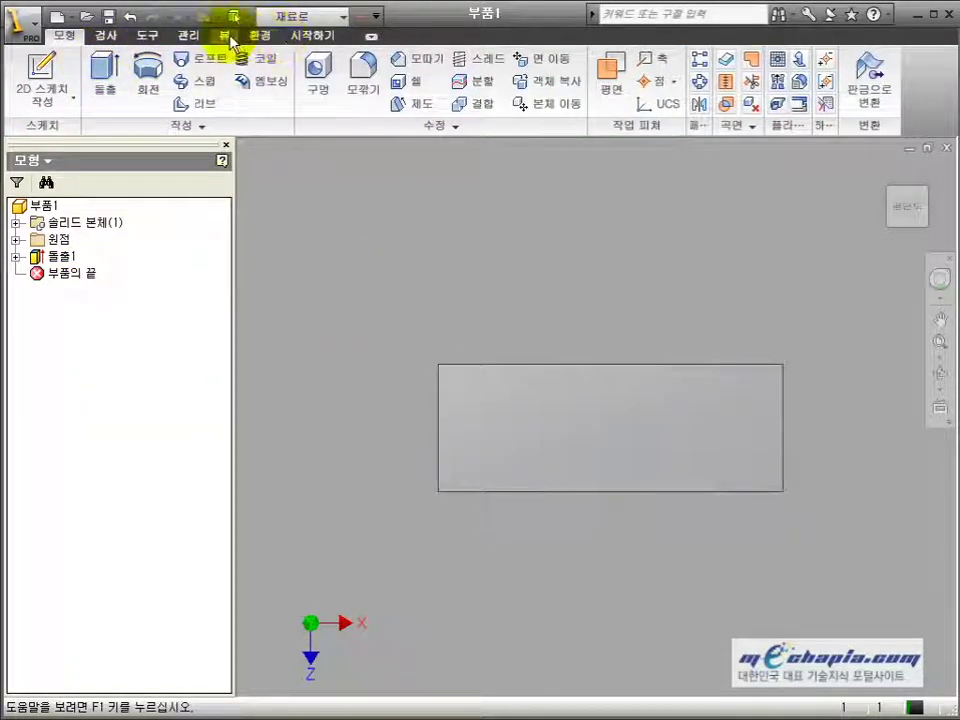
Step: Enable the sketch option 스케치 작성시 스케치 평면 보기 in the application options and accept it
left_click(150, 35)
left_click(248, 90)
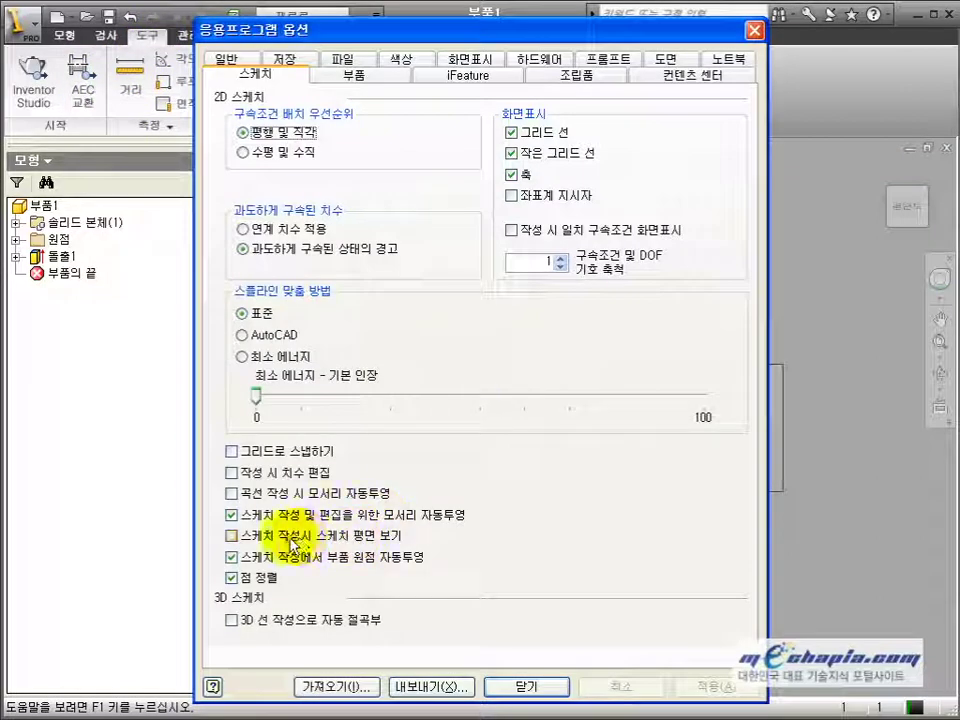
left_click(292, 545)
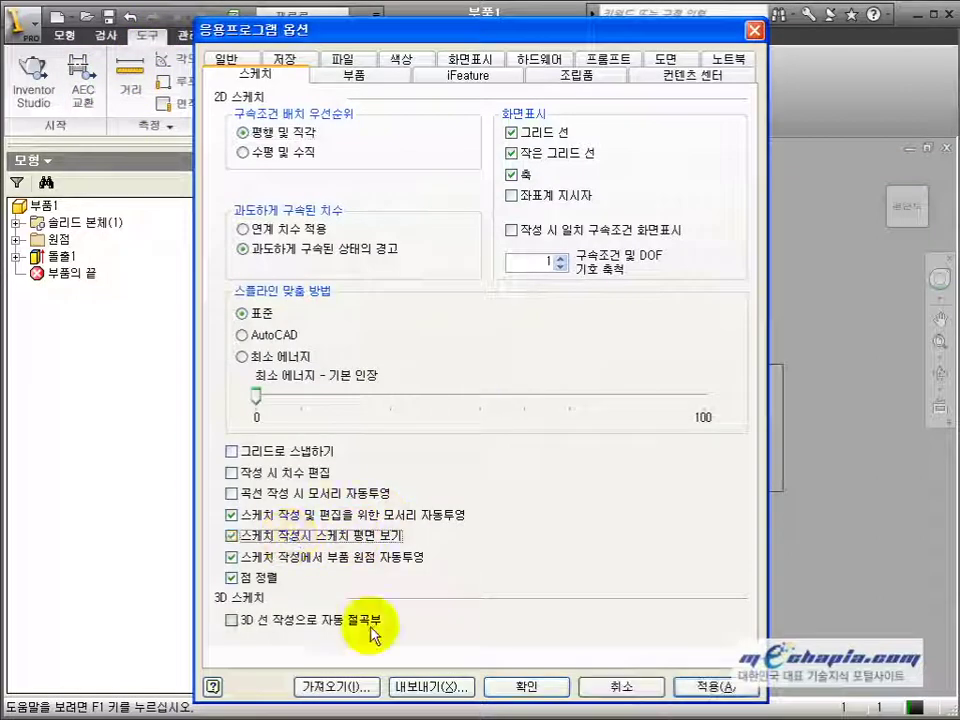
left_click(498, 687)
Step: From a tilted view of the block, start another sketch on its top face to test the automatic sketch plane view
left_click(937, 375)
mouse_move(548, 368)
left_mouse_down()
mouse_move(611, 512)
mouse_move(549, 386)
left_mouse_up()
right_click(553, 352)
left_click(557, 356)
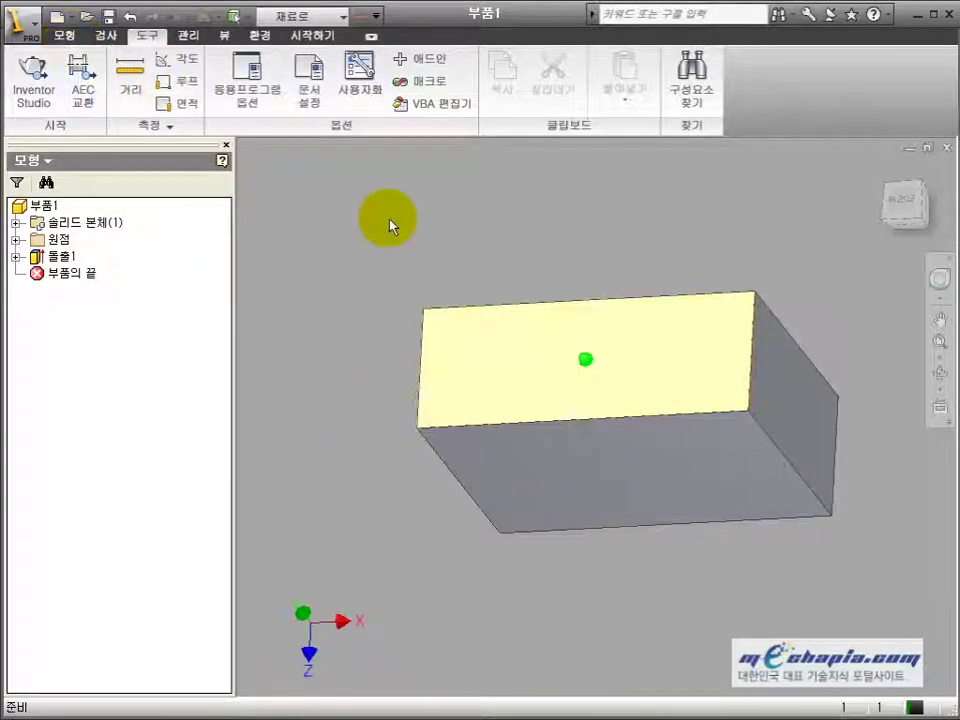
right_click(597, 412)
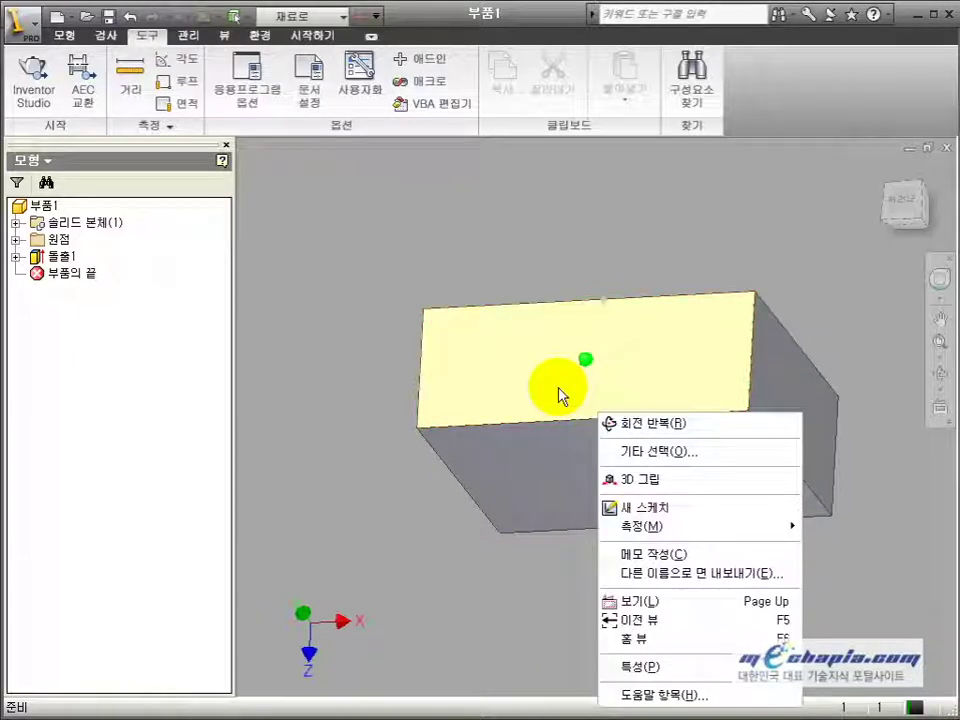
left_click(638, 507)
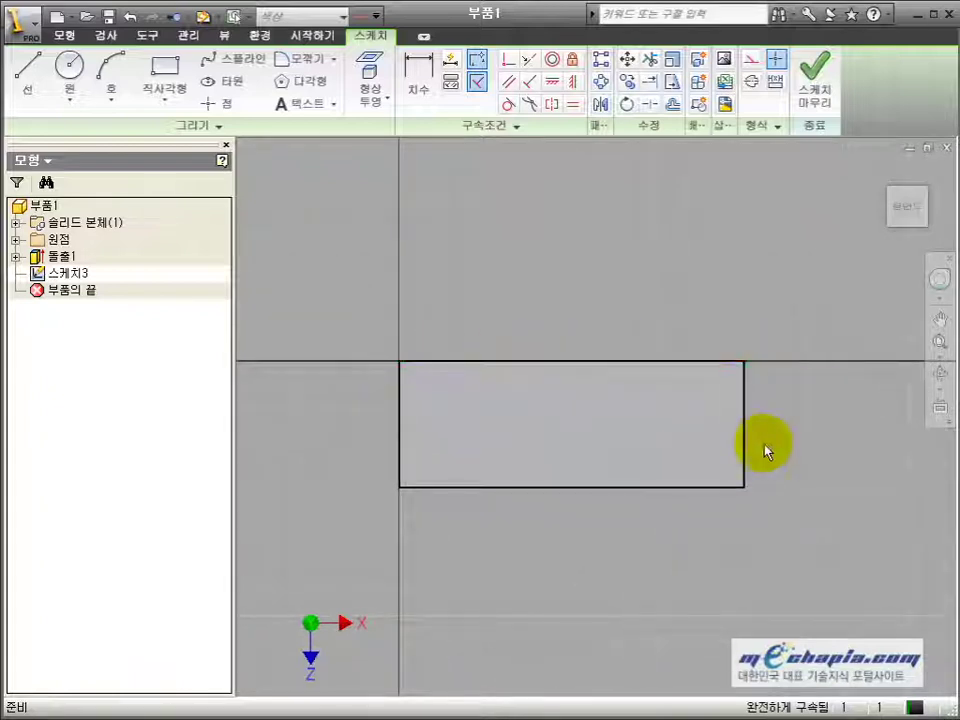
scroll(561, 477, "up", 3)
scroll(606, 464, "down", 2)
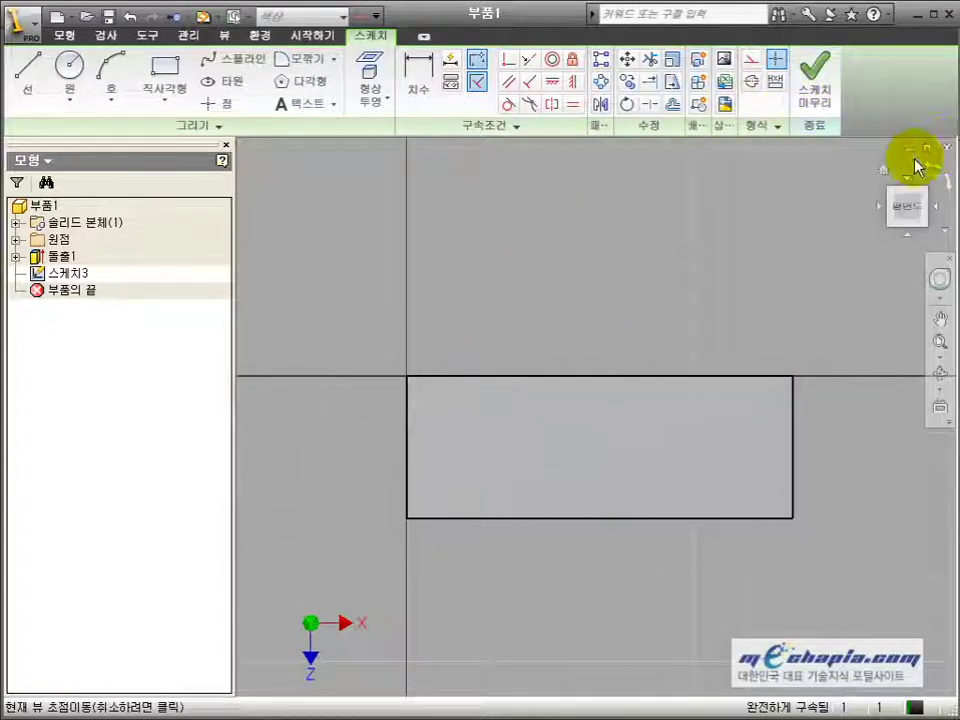
Step: Finish the test sketch and delete it, leaving only the extruded block
left_click(814, 65)
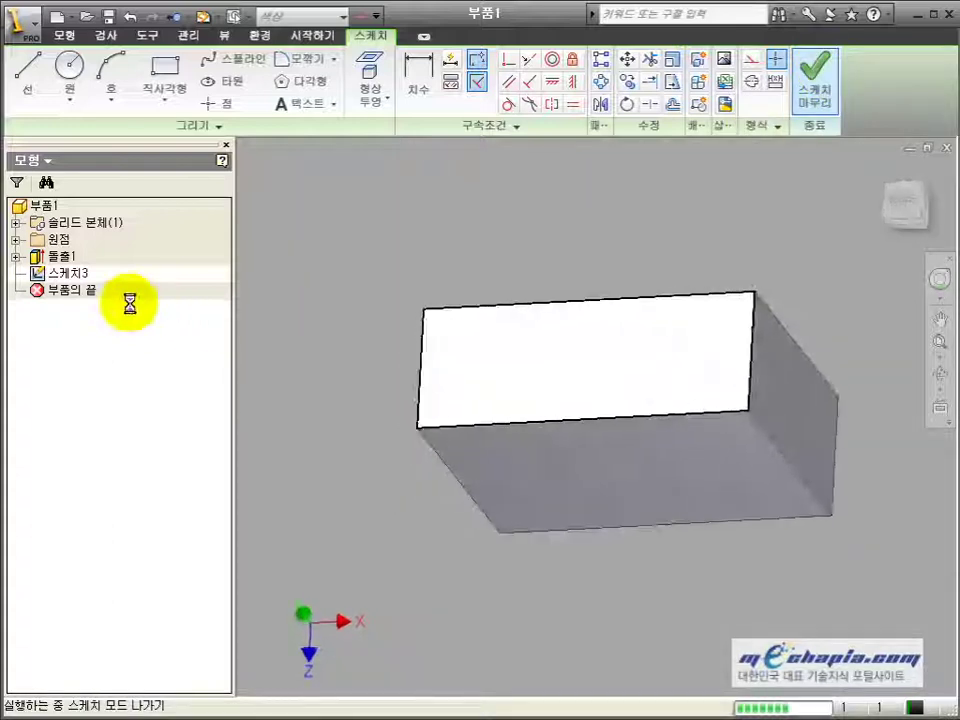
right_click(80, 274)
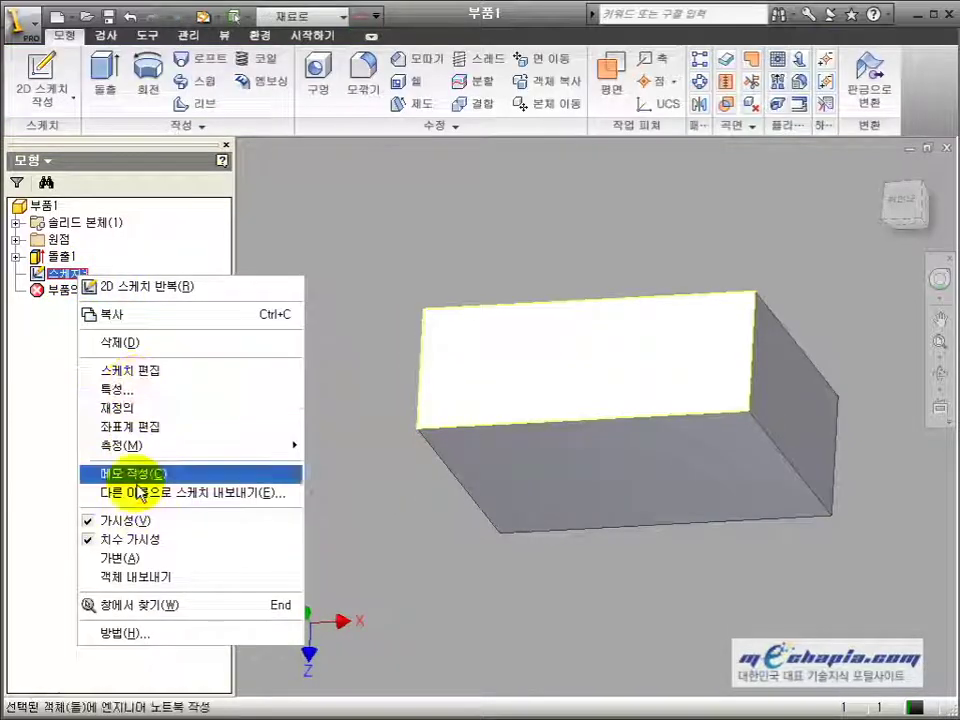
left_click(130, 342)
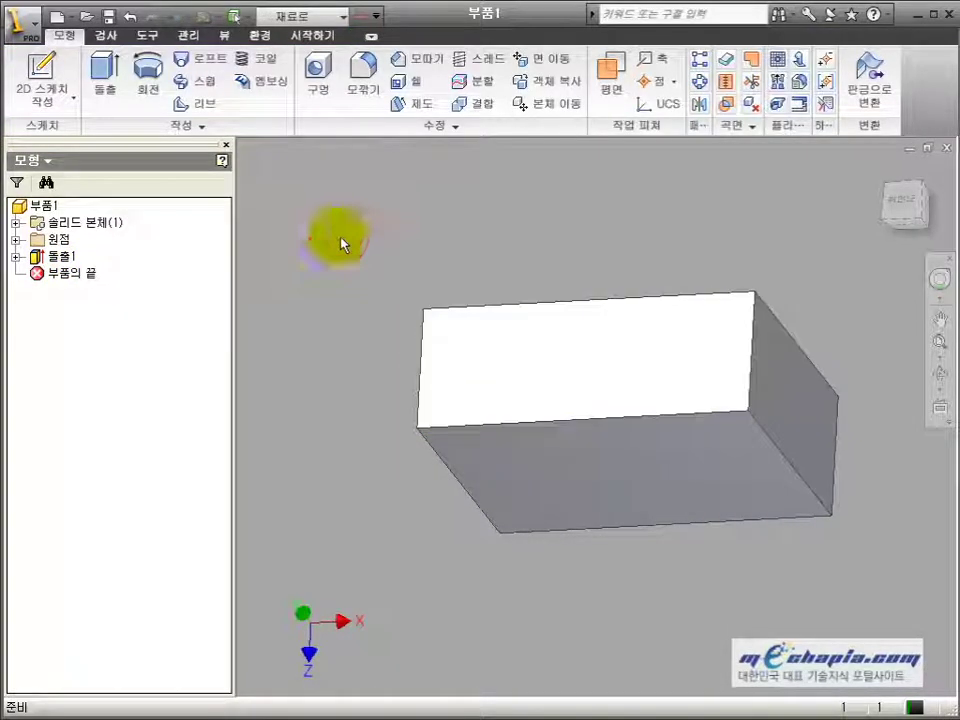
Step: Reopen the application options, examine the part page's settings for the initial sketch plane, and close the options
left_click(147, 35)
left_click(252, 92)
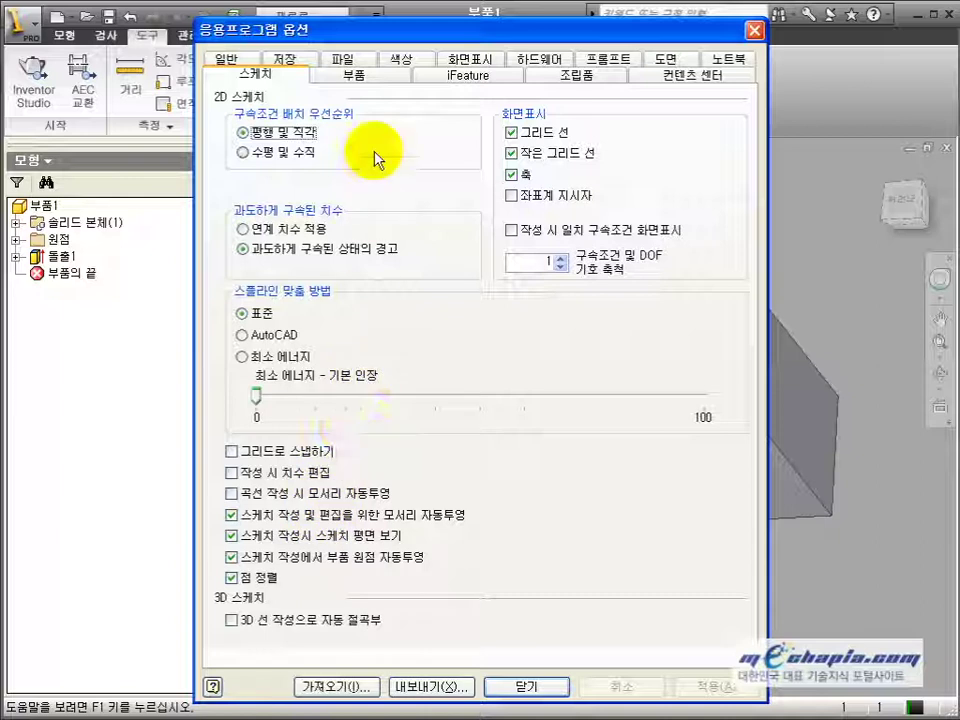
left_click(378, 78)
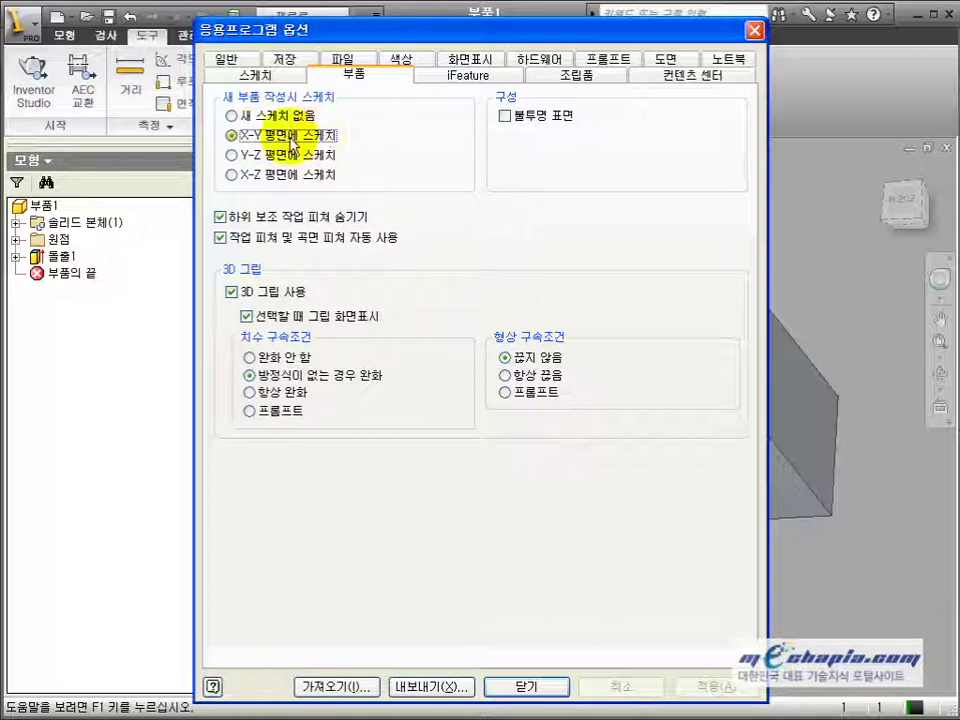
left_click(526, 687)
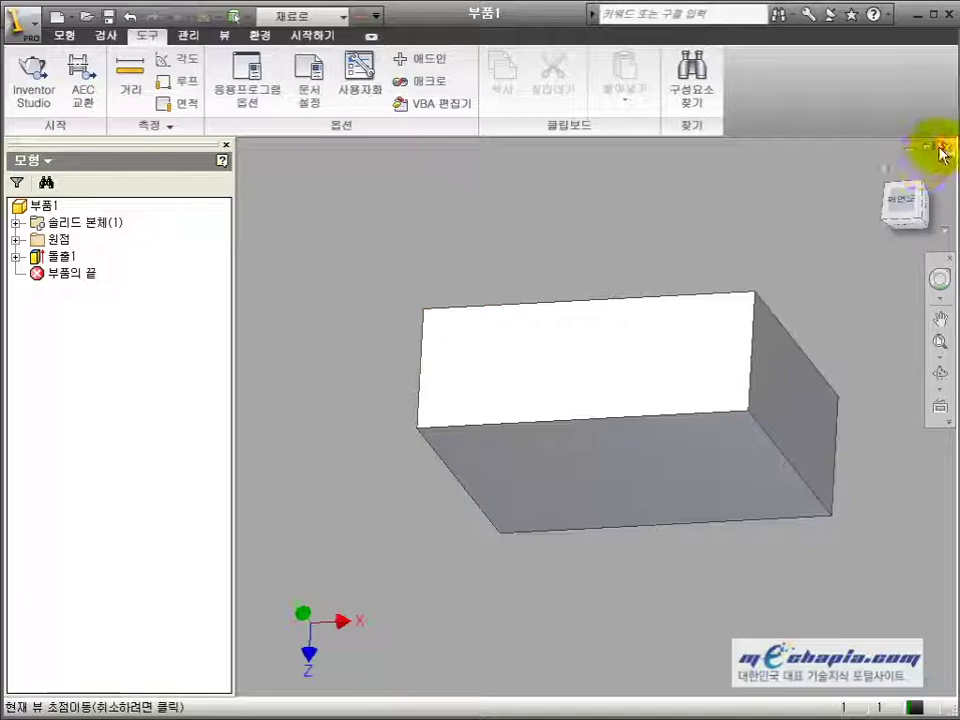
Step: Close the current part and create a new part from the Standard.ipt template
left_click(943, 150)
left_click(458, 403)
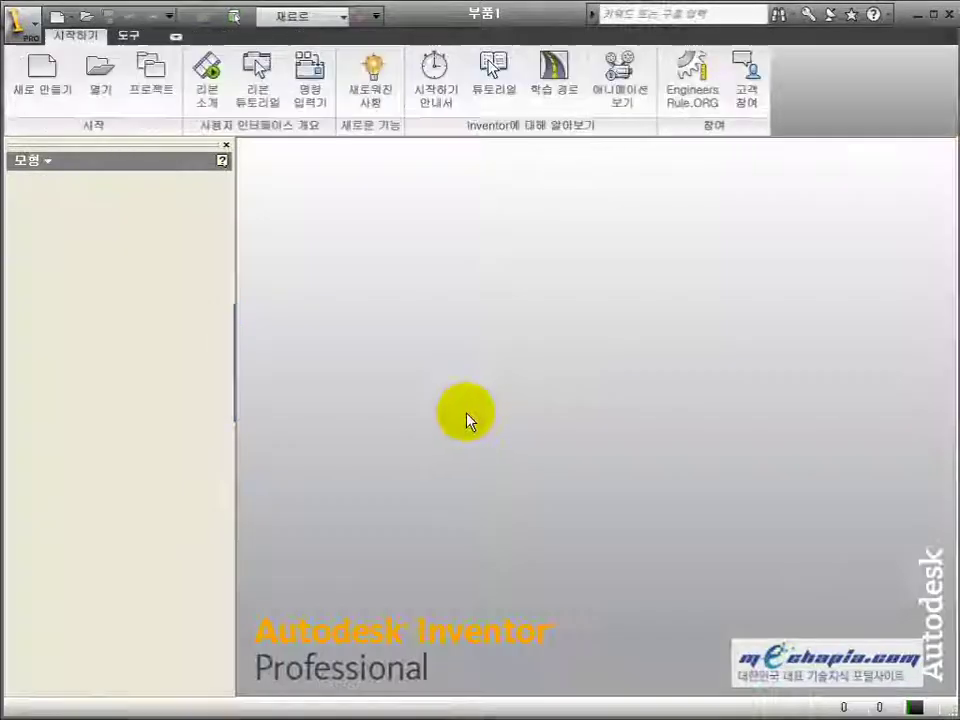
left_click(55, 93)
left_click(308, 295)
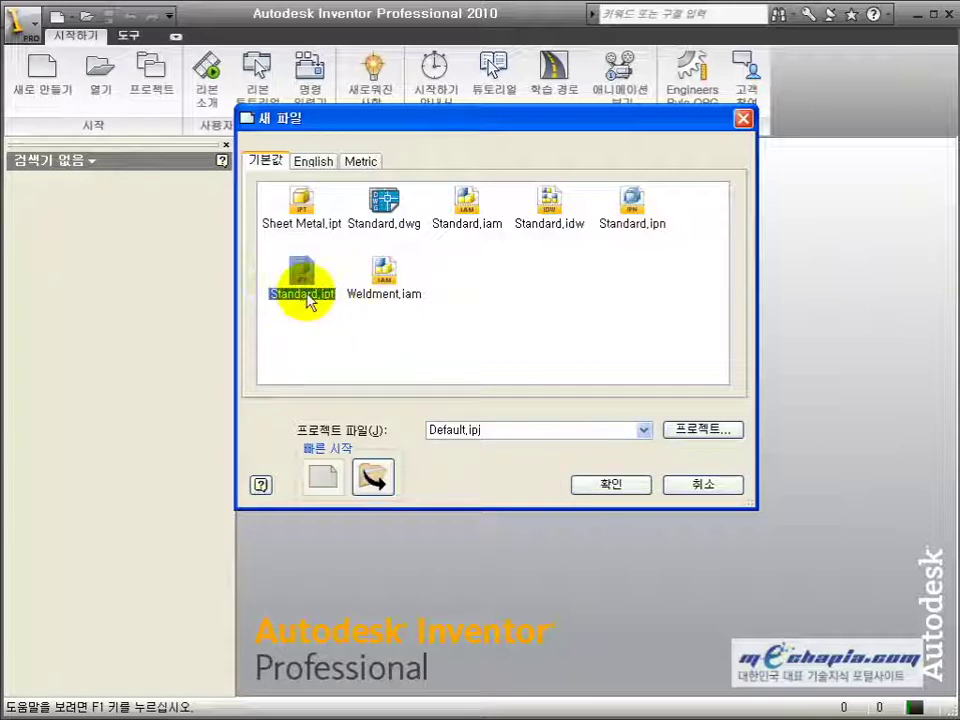
left_click(612, 490)
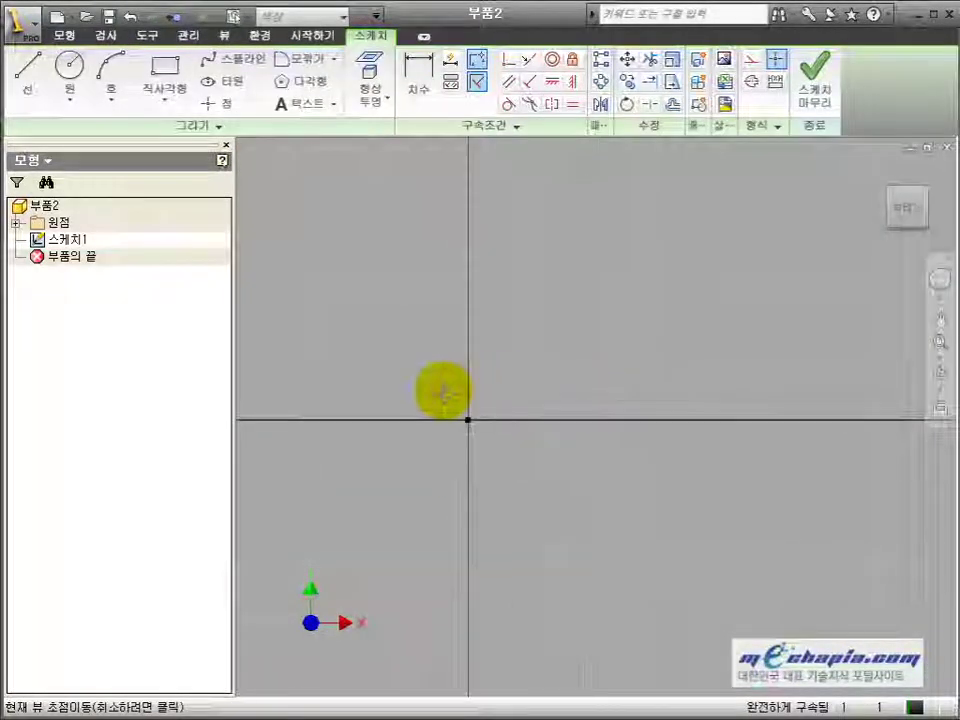
Step: Inspect the new part's initial sketch in a tilted view and compare it with the origin's XY plane
left_click(82, 244)
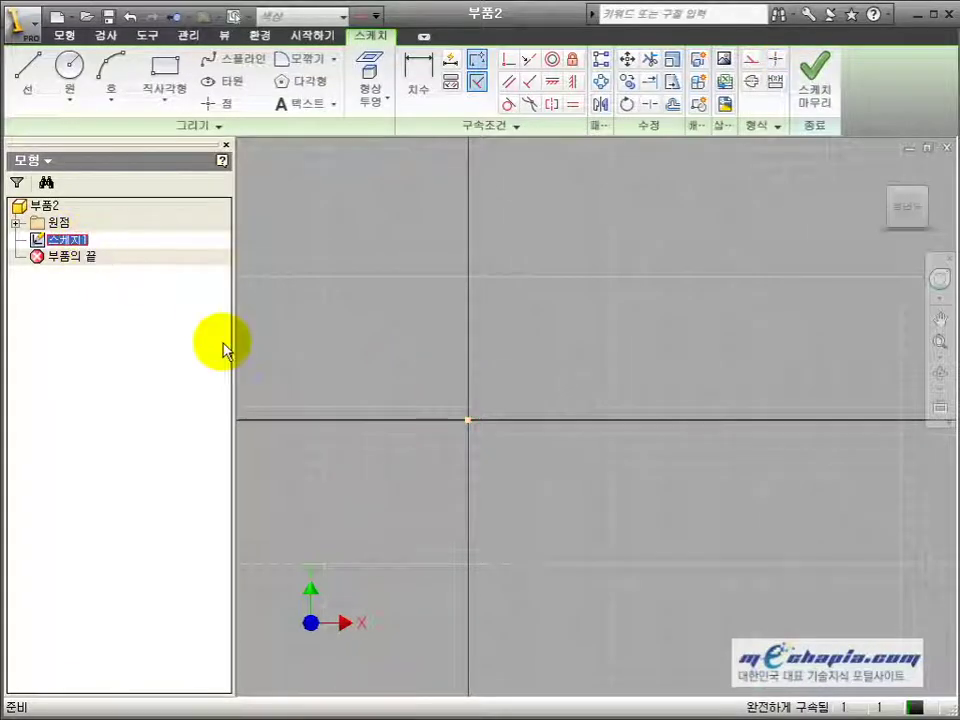
middle_click_drag(359, 427, 378, 367)
left_click(941, 368)
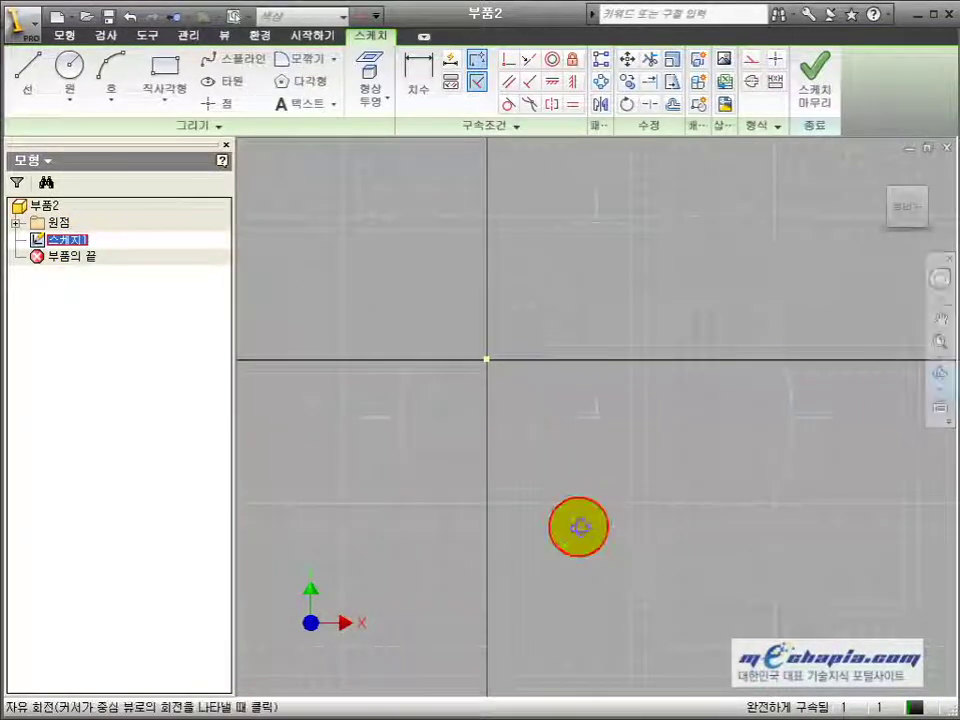
mouse_move(579, 527)
left_mouse_down()
mouse_move(536, 450)
mouse_move(422, 549)
mouse_move(367, 622)
left_mouse_up()
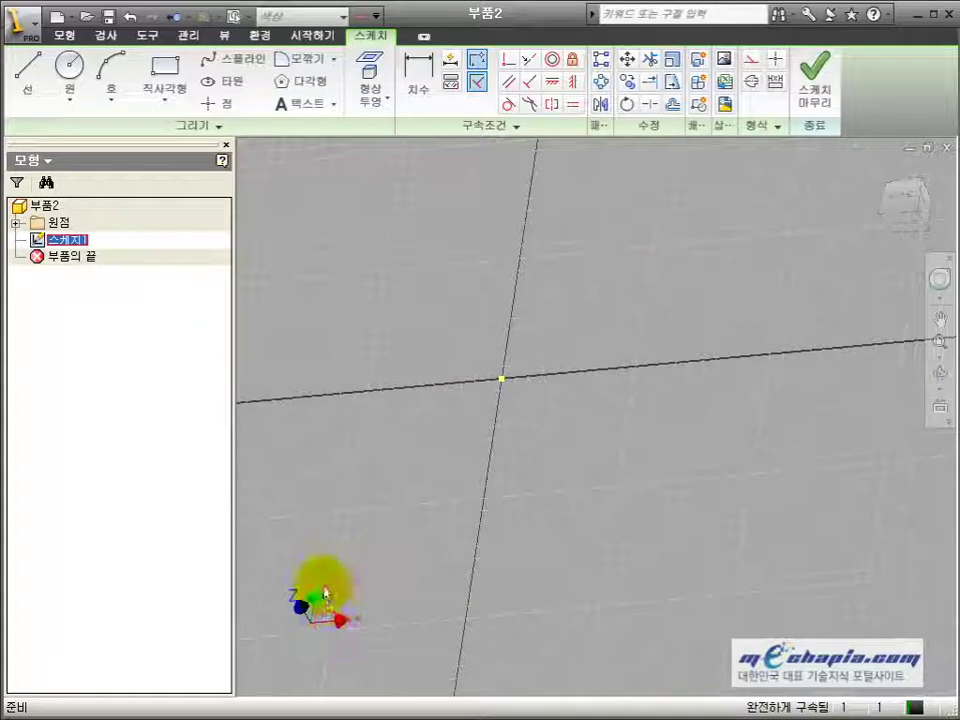
left_click(15, 222)
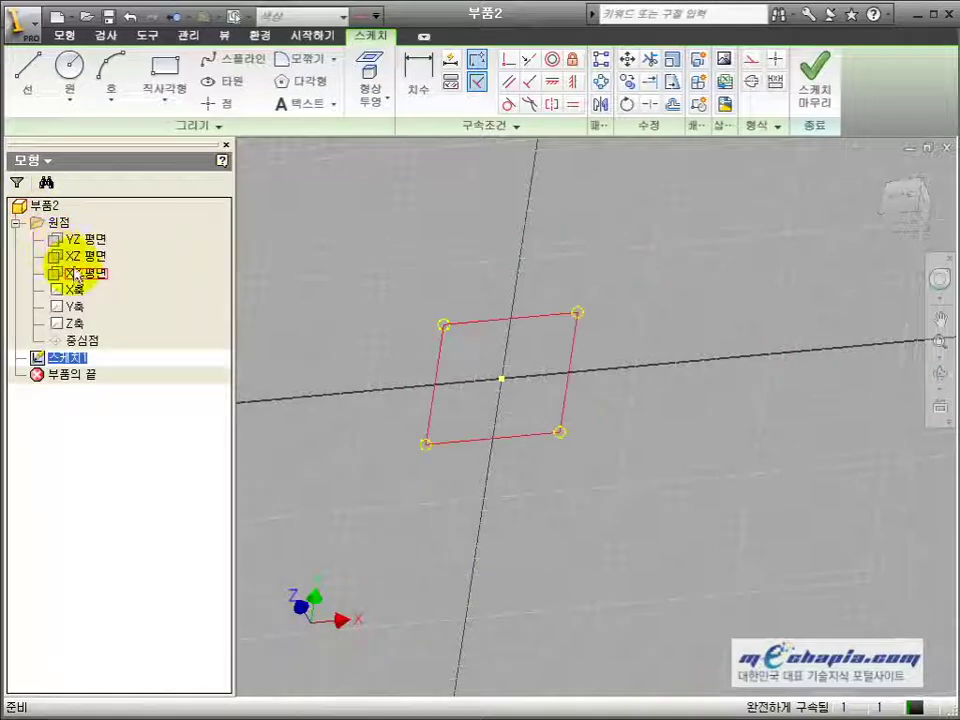
left_click(75, 275)
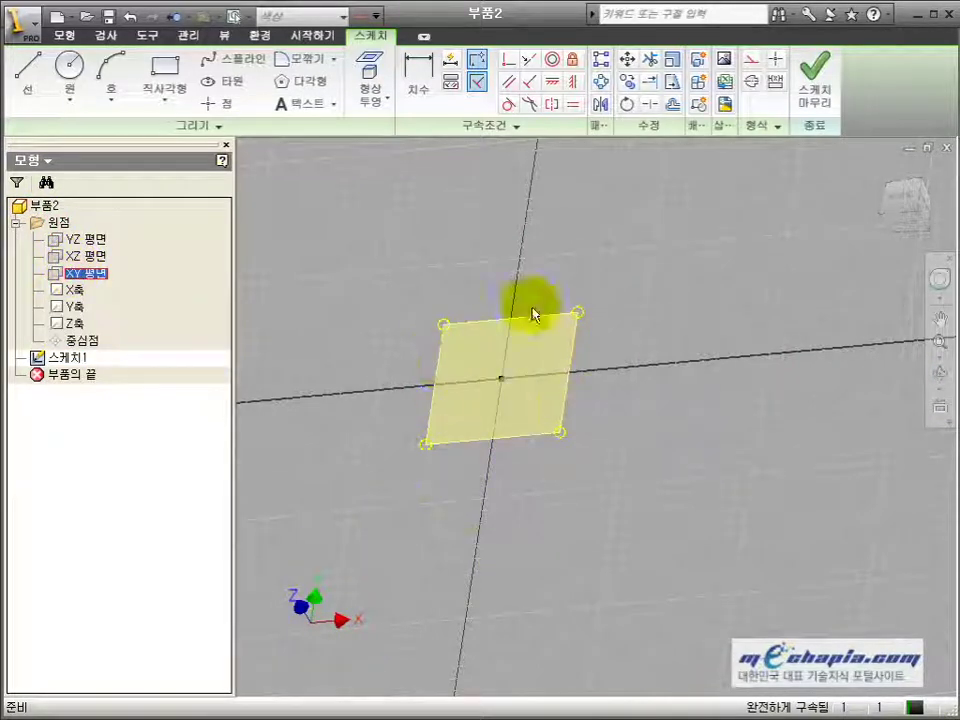
left_click(679, 259)
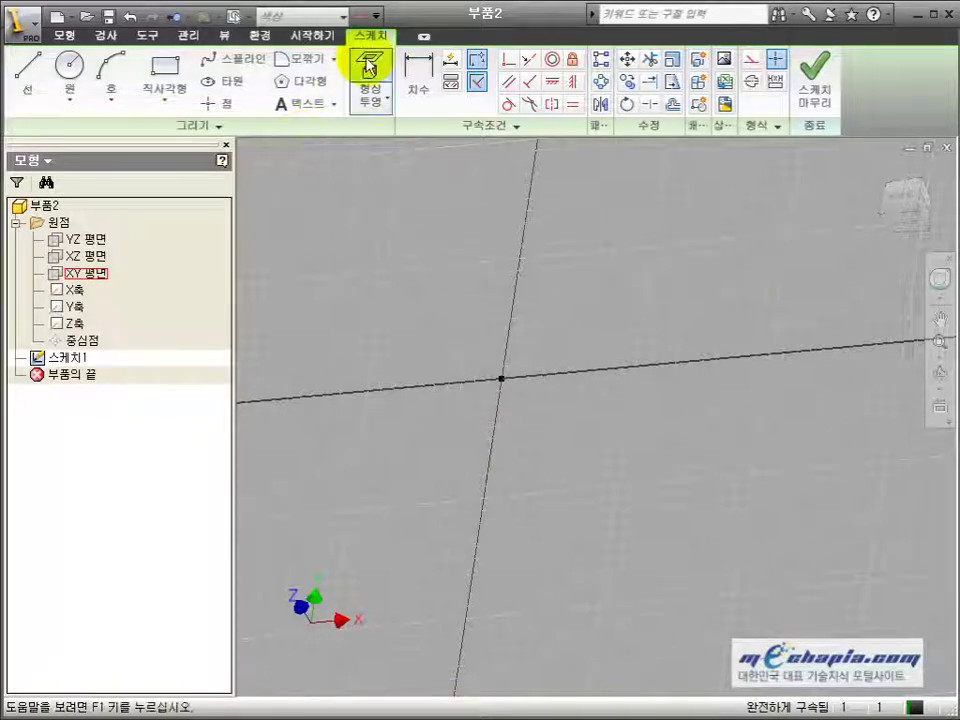
Step: In the application options, try the part page's initial sketch plane choices and set new parts to start without a sketch
left_click(158, 38)
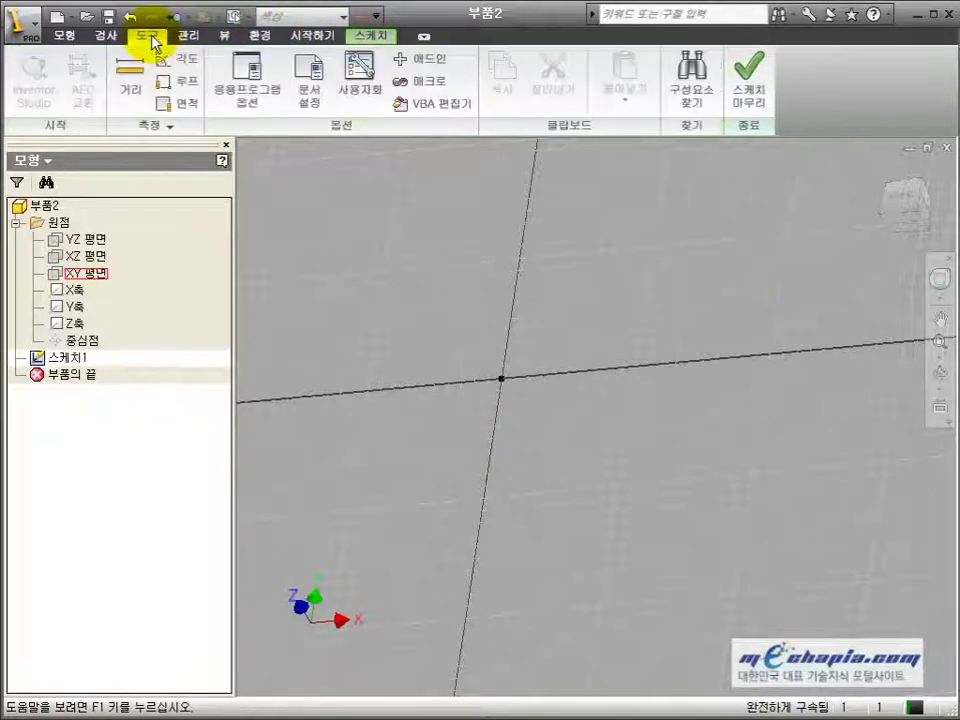
left_click(253, 88)
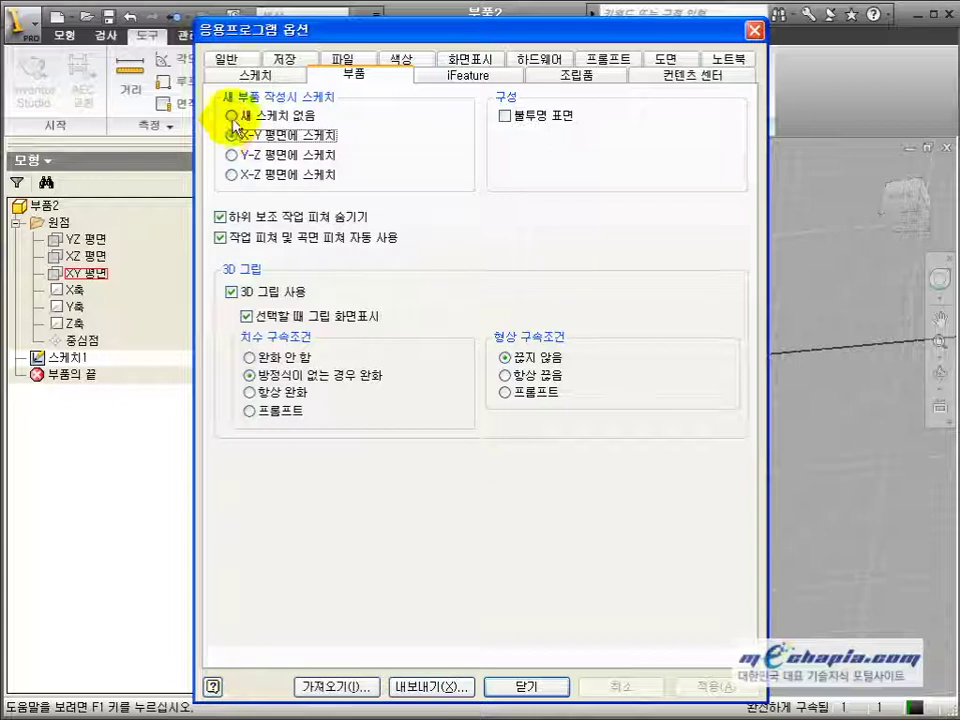
left_click(250, 155)
left_click(250, 172)
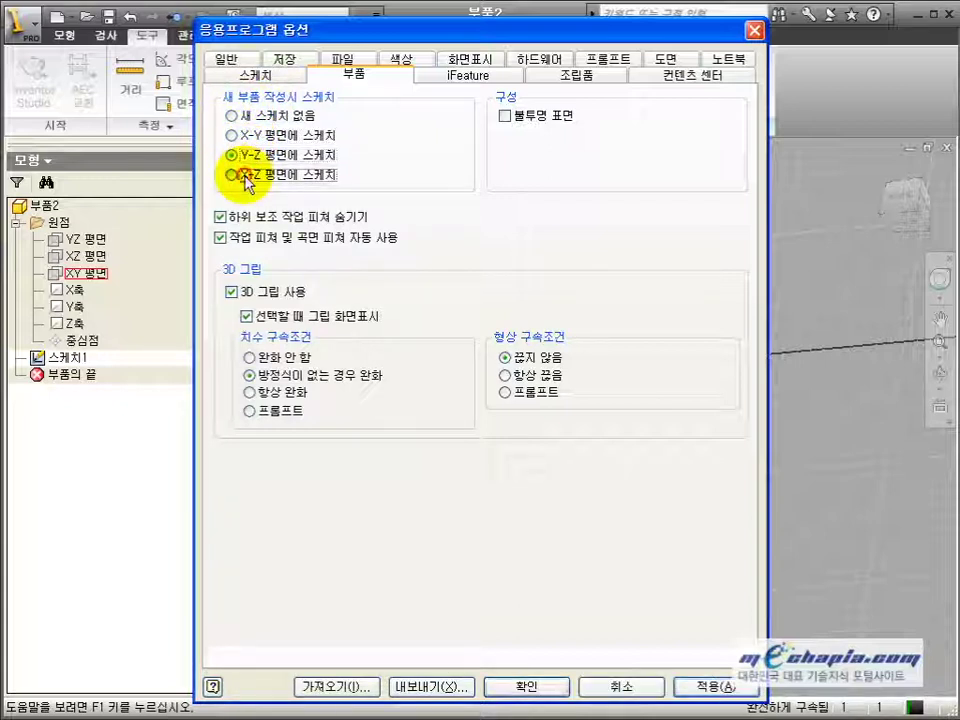
left_click(244, 175)
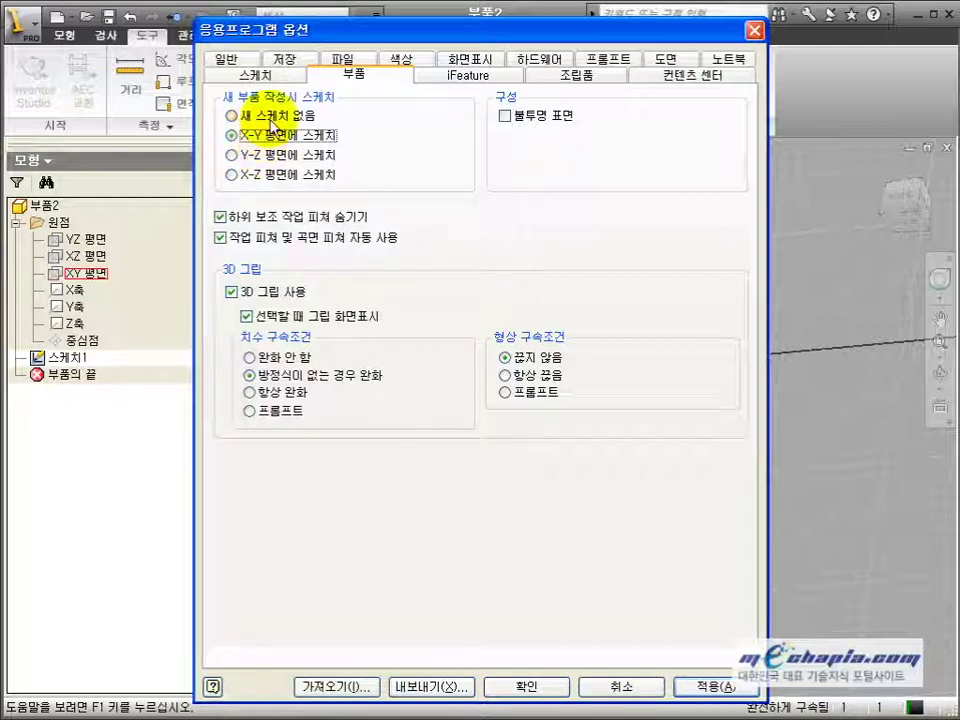
left_click(545, 686)
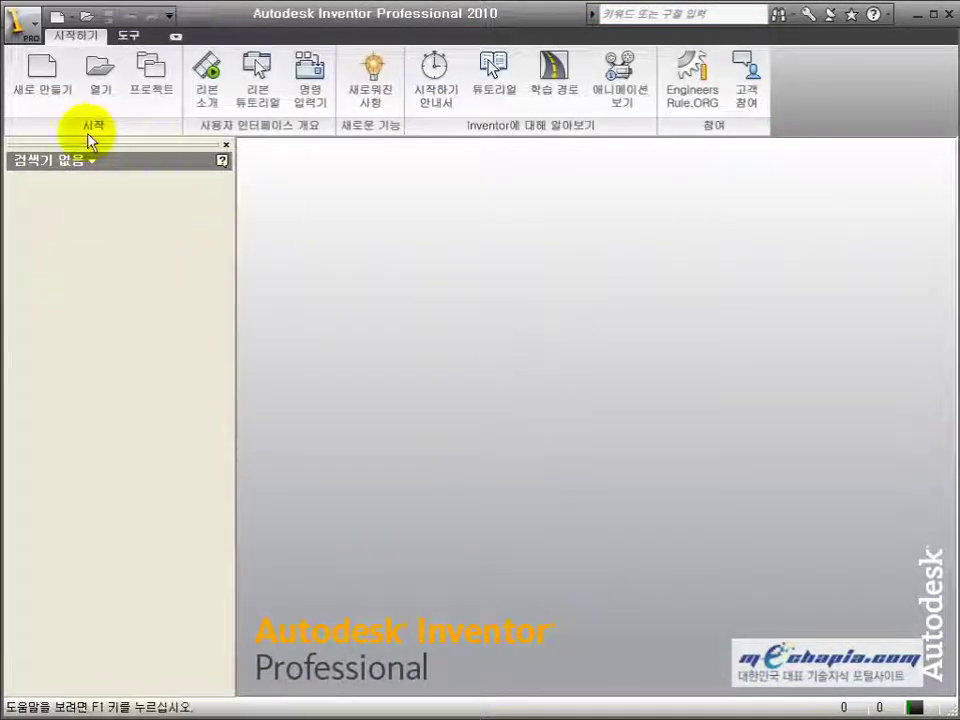
Step: Create a new part from the Standard.ipt template and inspect its starting state in a tilted view
left_click(42, 72)
double_click(312, 288)
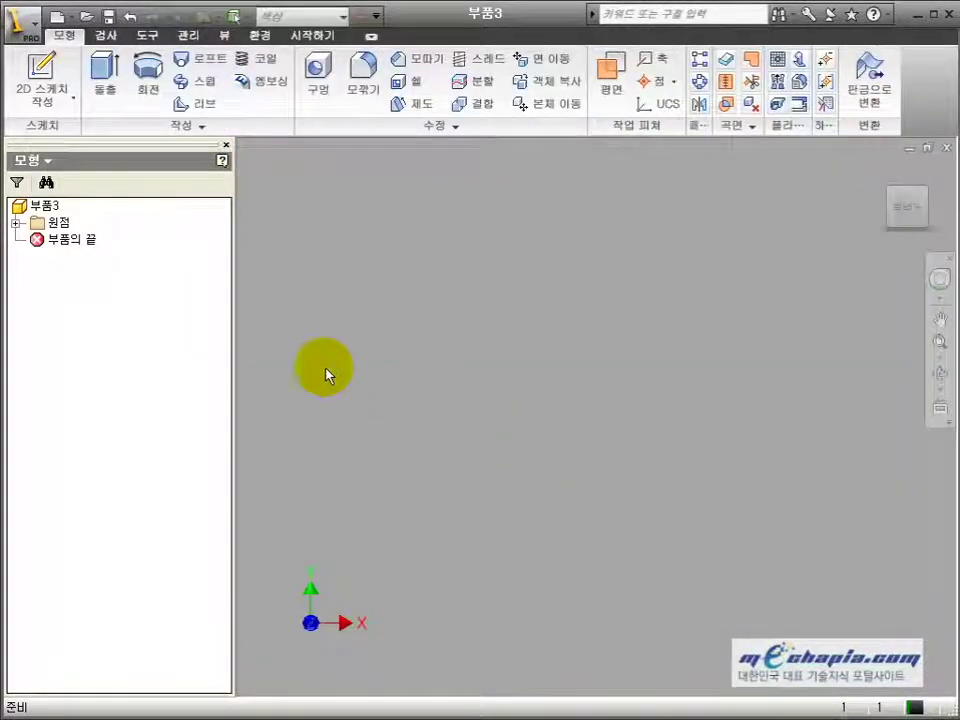
left_click(95, 238)
left_click(939, 373)
left_click_drag(481, 457, 405, 407)
right_click(522, 416)
left_click(552, 428)
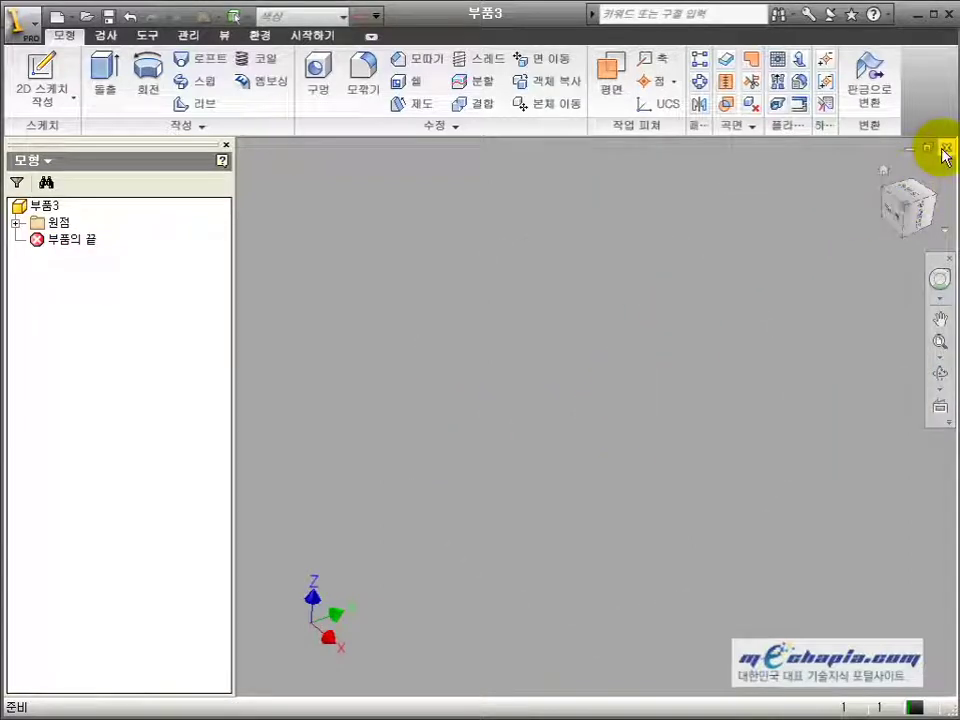
Step: Set new parts to start with a sketch on the X-Y plane in the application options and accept the change
left_click(147, 36)
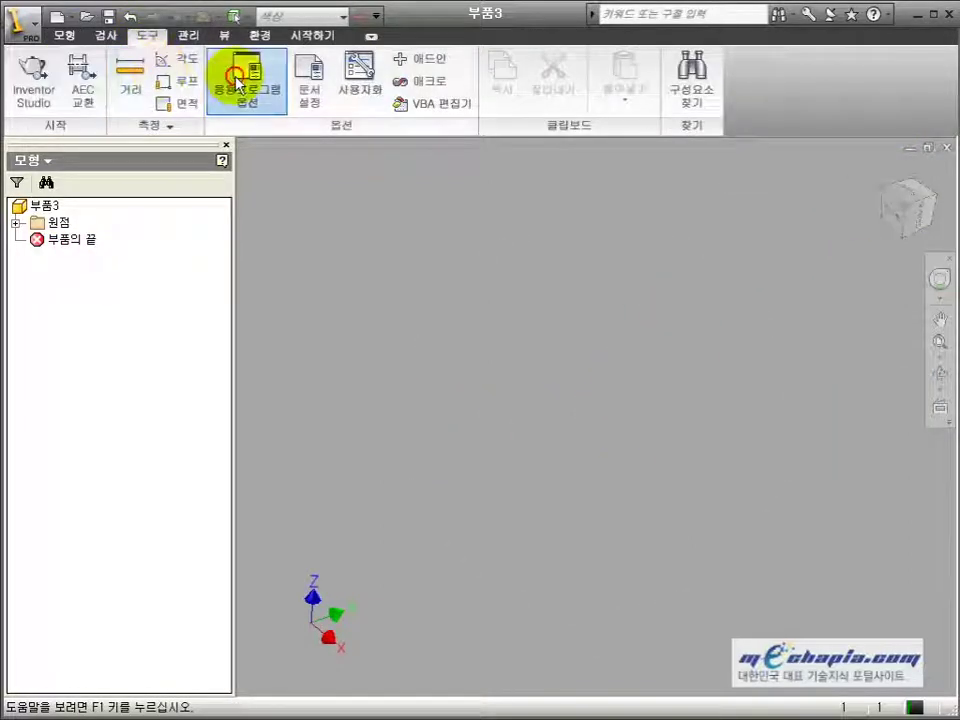
left_click(248, 85)
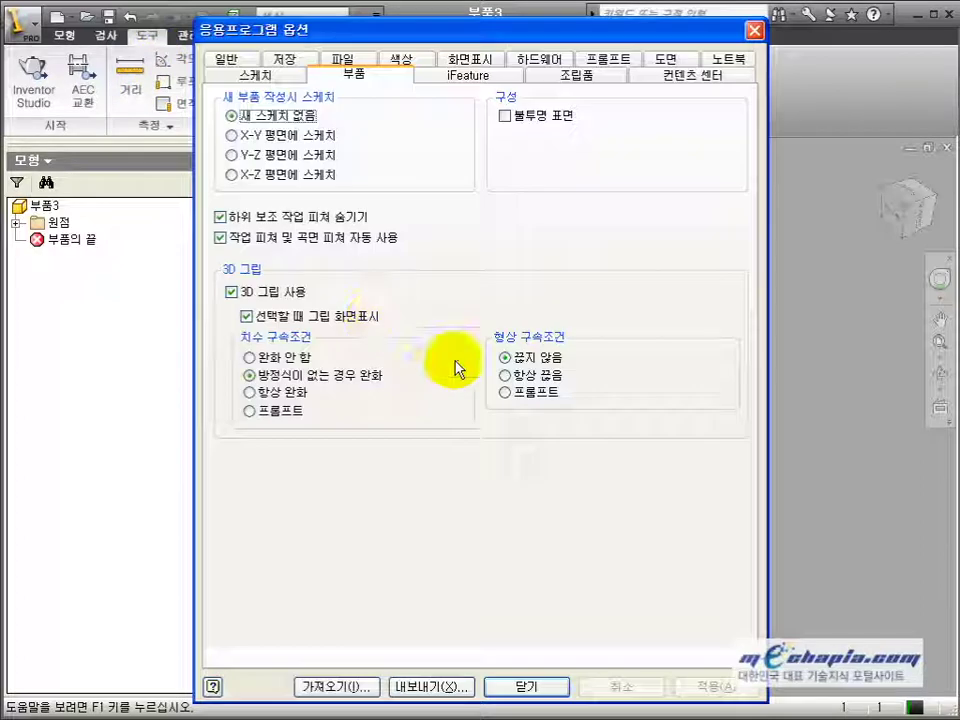
left_click(245, 135)
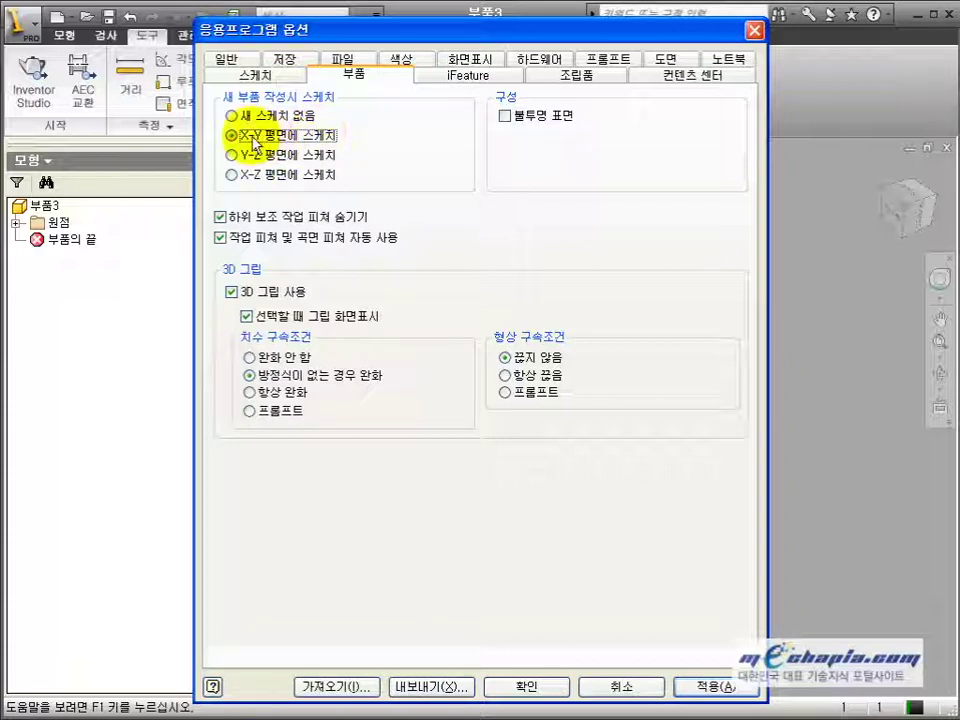
left_click(536, 690)
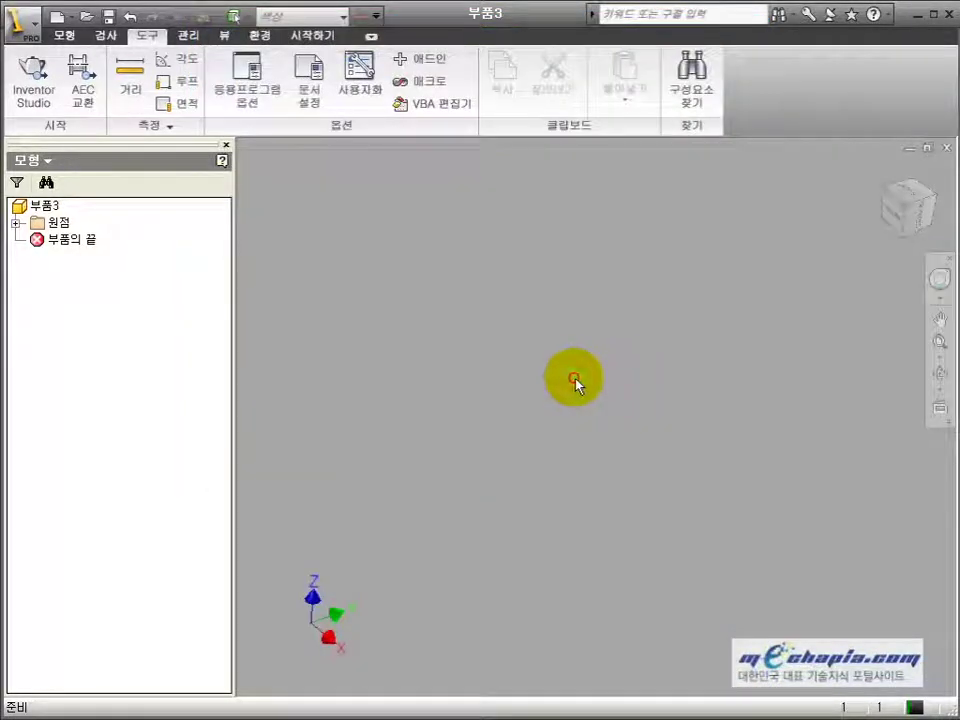
Step: Close the current part without a sketch and create another part from the Standard.ipt template
left_click(948, 148)
left_click(59, 88)
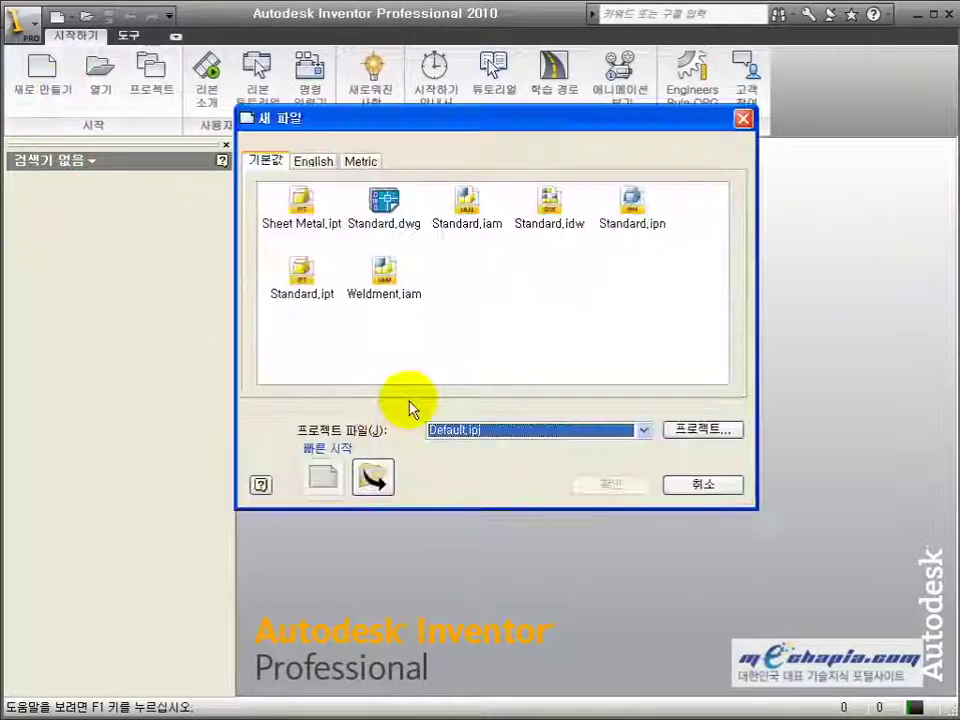
left_click(308, 292)
left_click(595, 486)
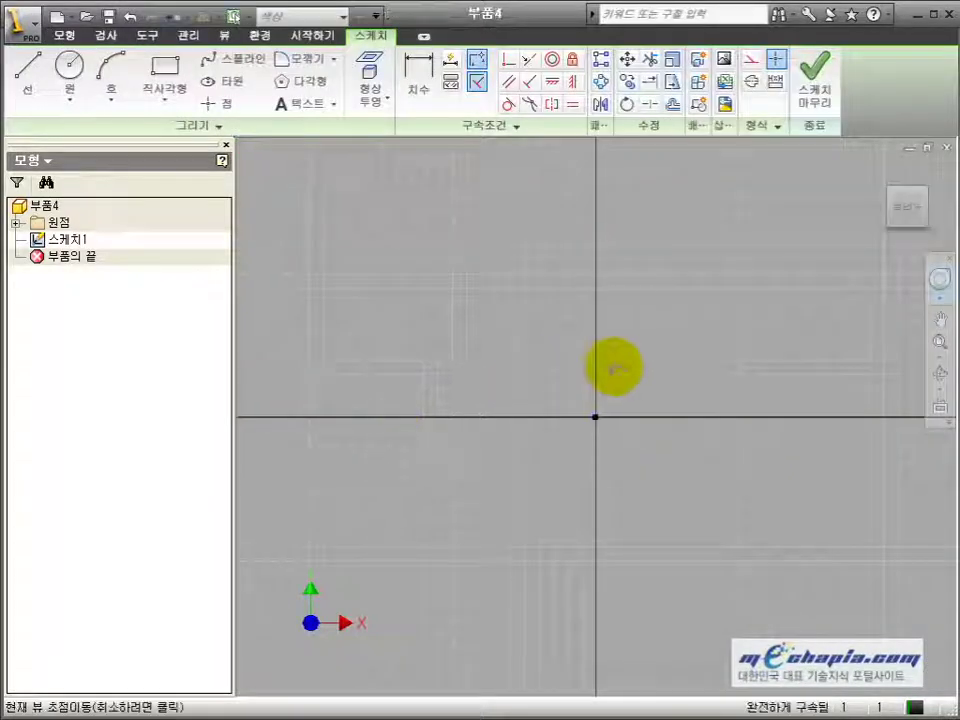
Step: Compare the initial sketch with the origin's XY plane in a tilted view, and finish the sketch
middle_click_drag(614, 368, 499, 456)
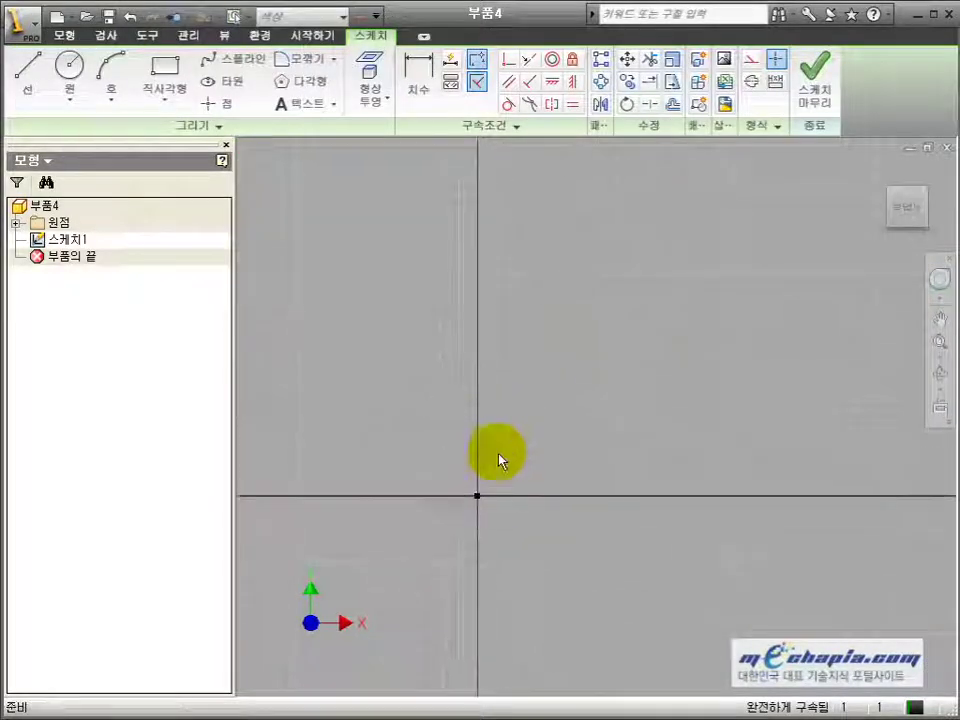
left_click(80, 239)
left_click(15, 222)
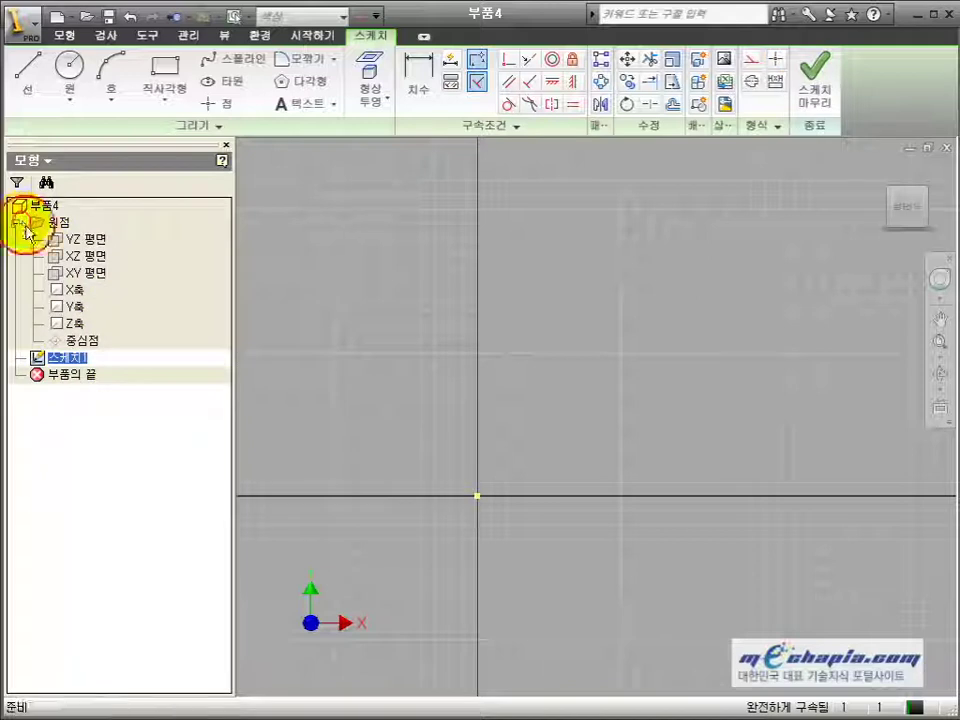
left_click(90, 272)
left_click(922, 376)
mouse_move(922, 376)
left_mouse_down()
mouse_move(540, 379)
mouse_move(501, 328)
mouse_move(508, 399)
mouse_move(553, 352)
left_mouse_up()
right_click(553, 353)
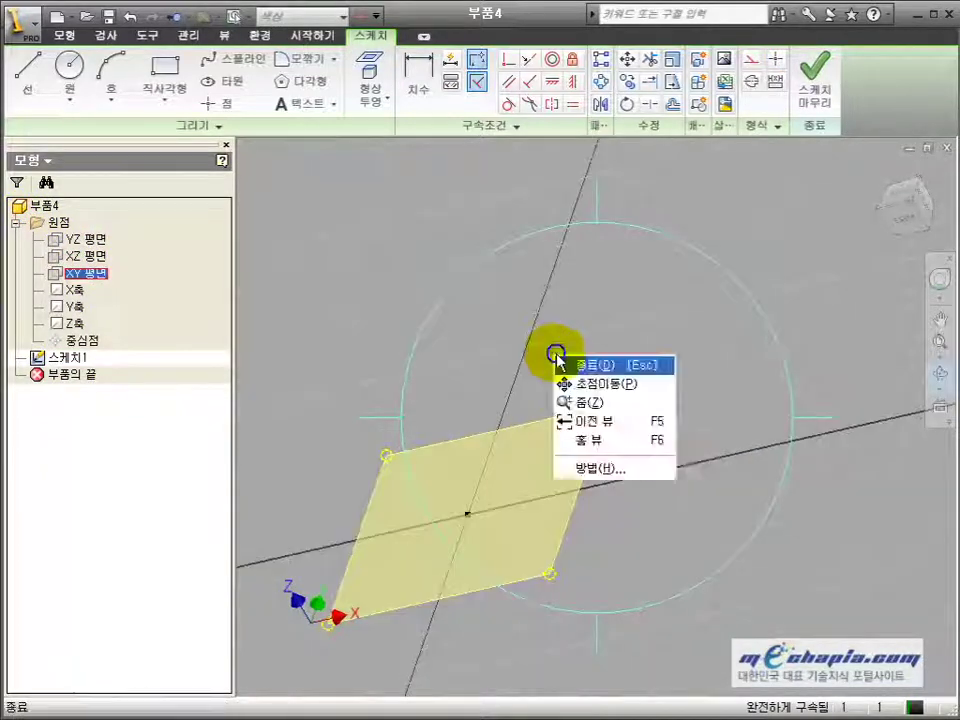
left_click(600, 382)
left_click_drag(602, 377, 628, 317)
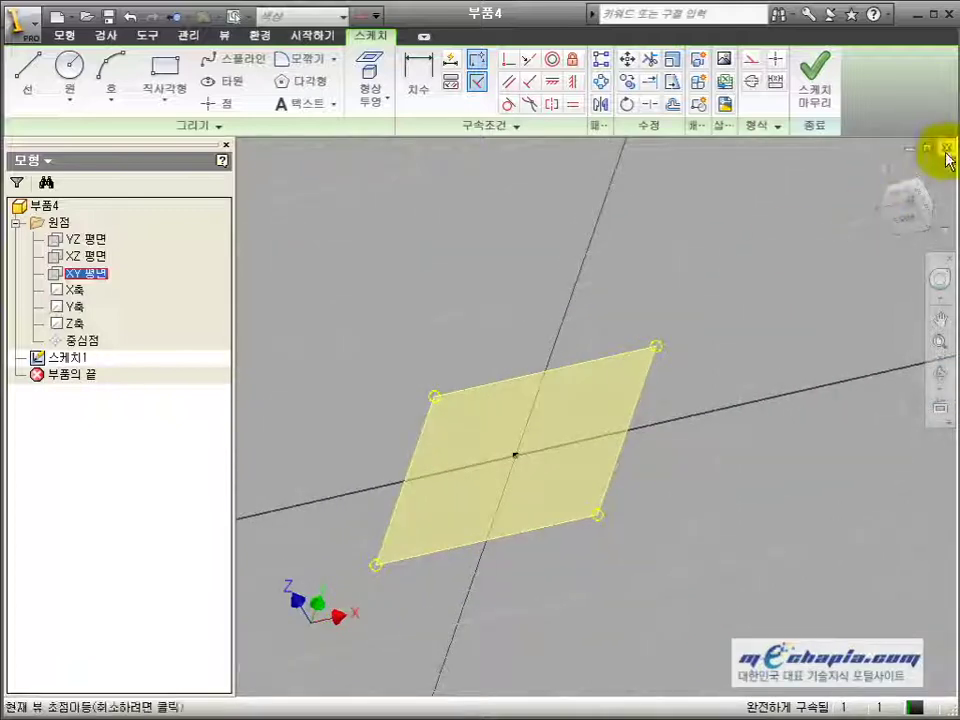
left_click(813, 80)
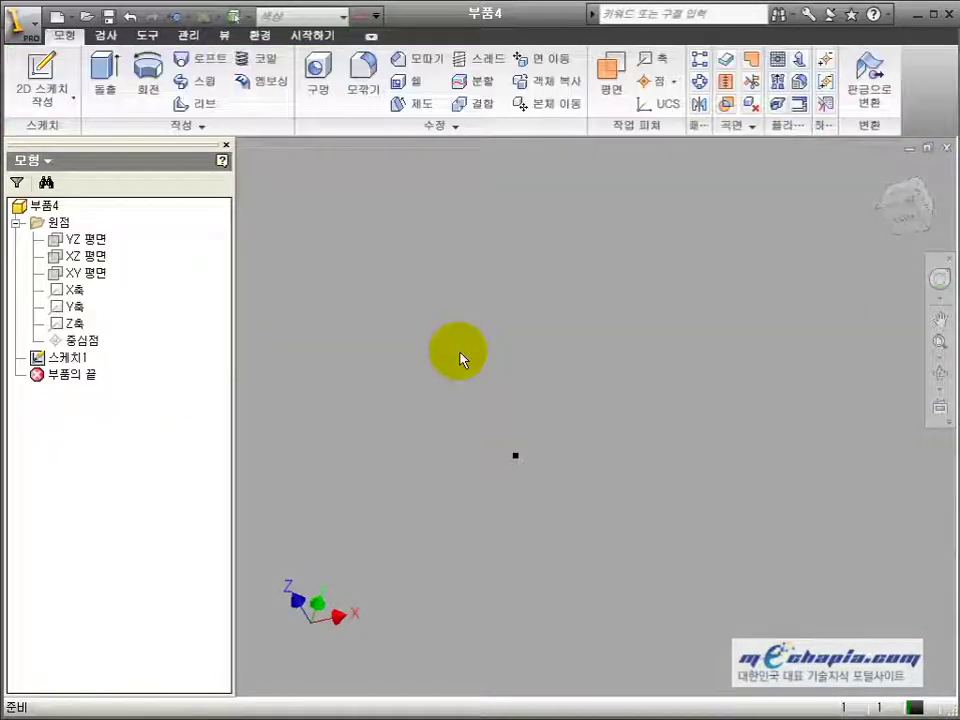
Step: Review the part, iFeature and assembly pages of the application options, including the component opacity choices, and cancel the options
left_click(150, 36)
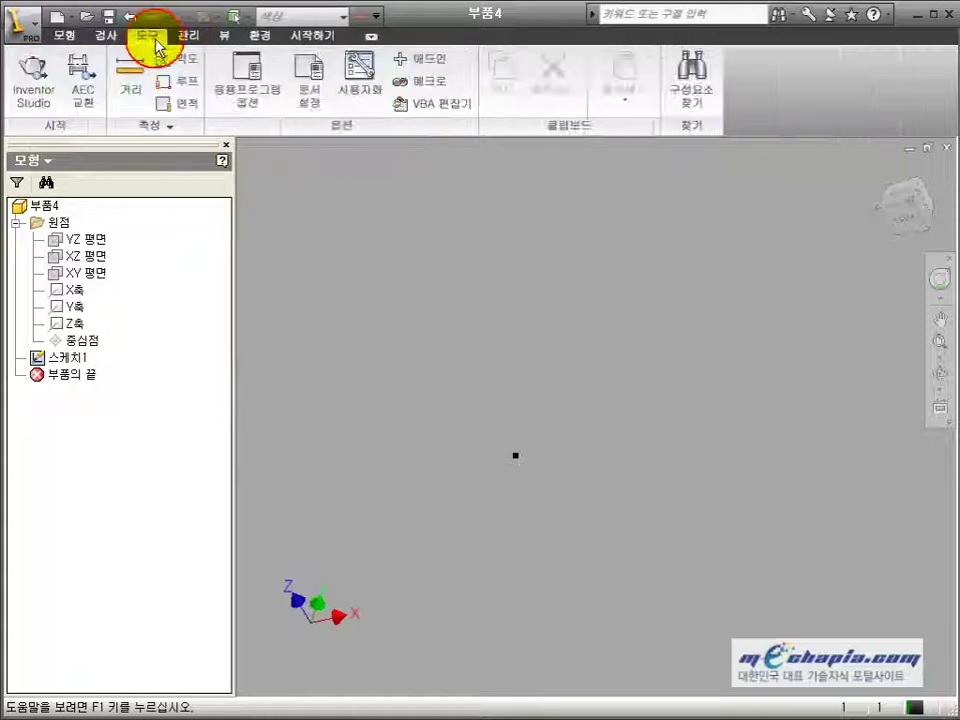
left_click(236, 88)
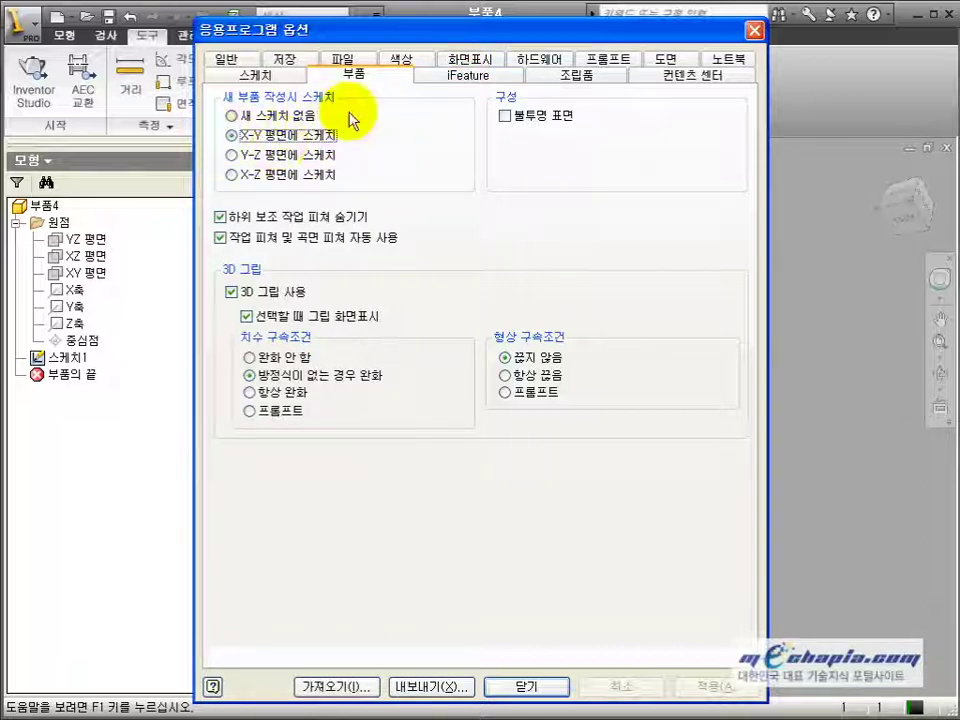
left_click(446, 78)
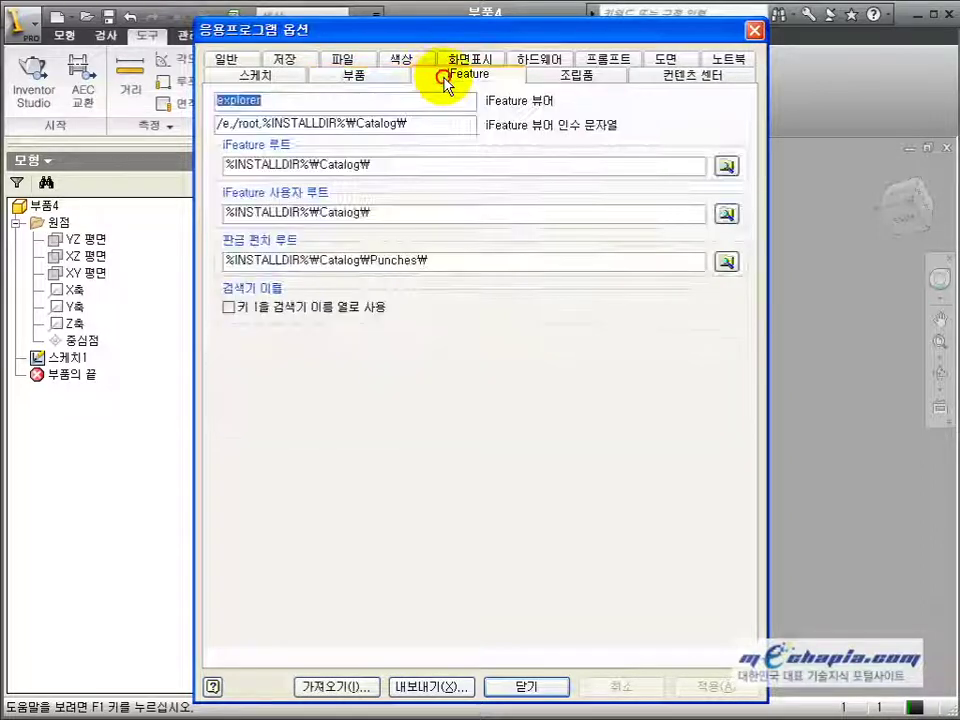
left_click(553, 76)
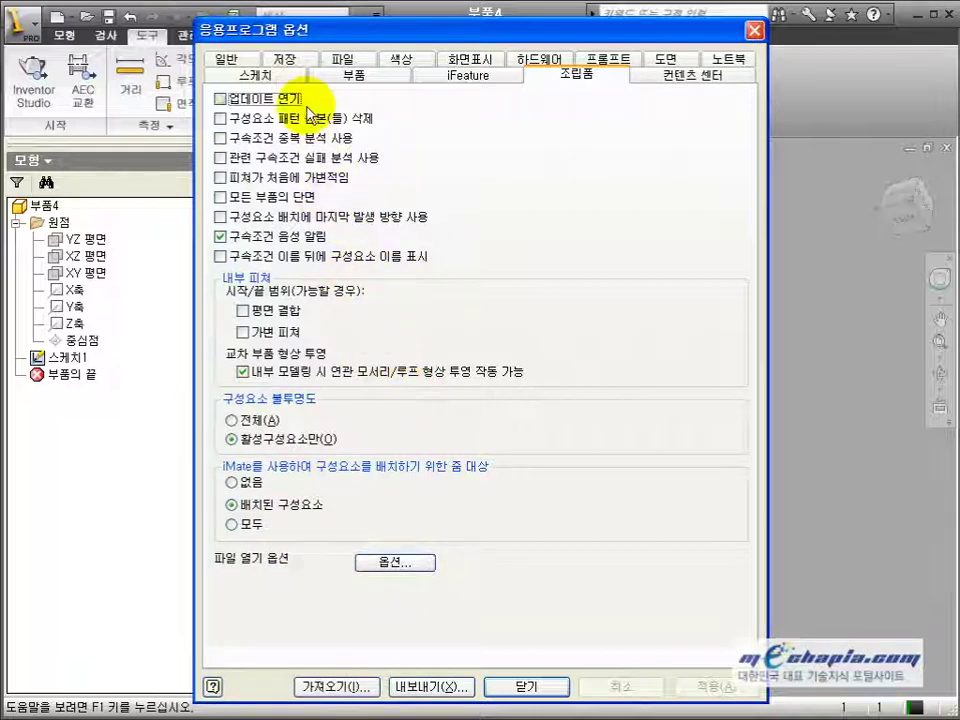
left_click(243, 421)
left_click(258, 440)
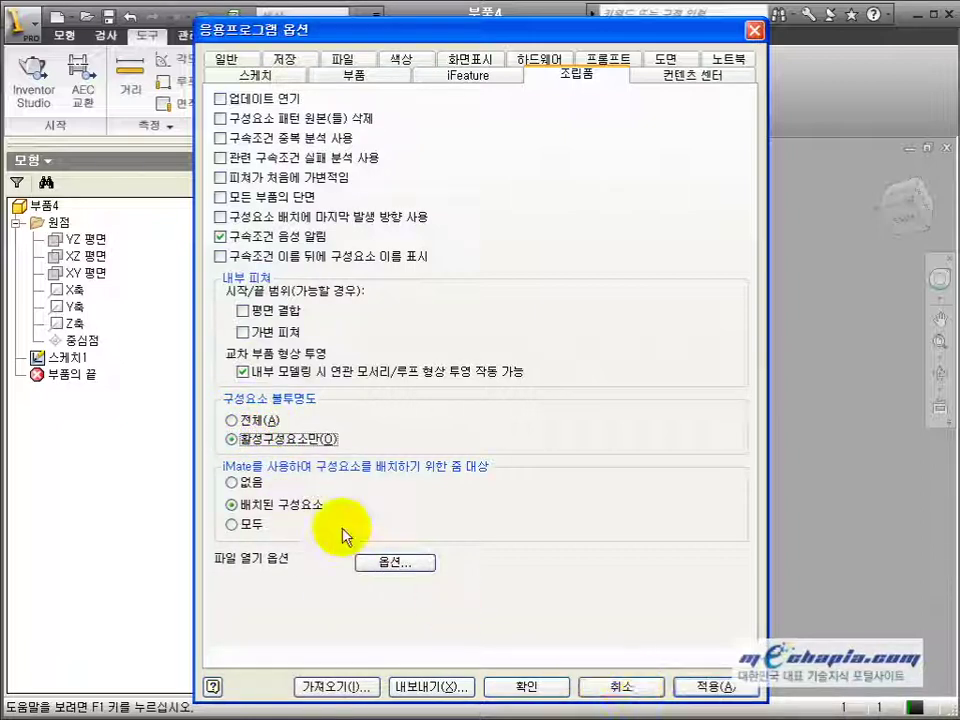
left_click(616, 690)
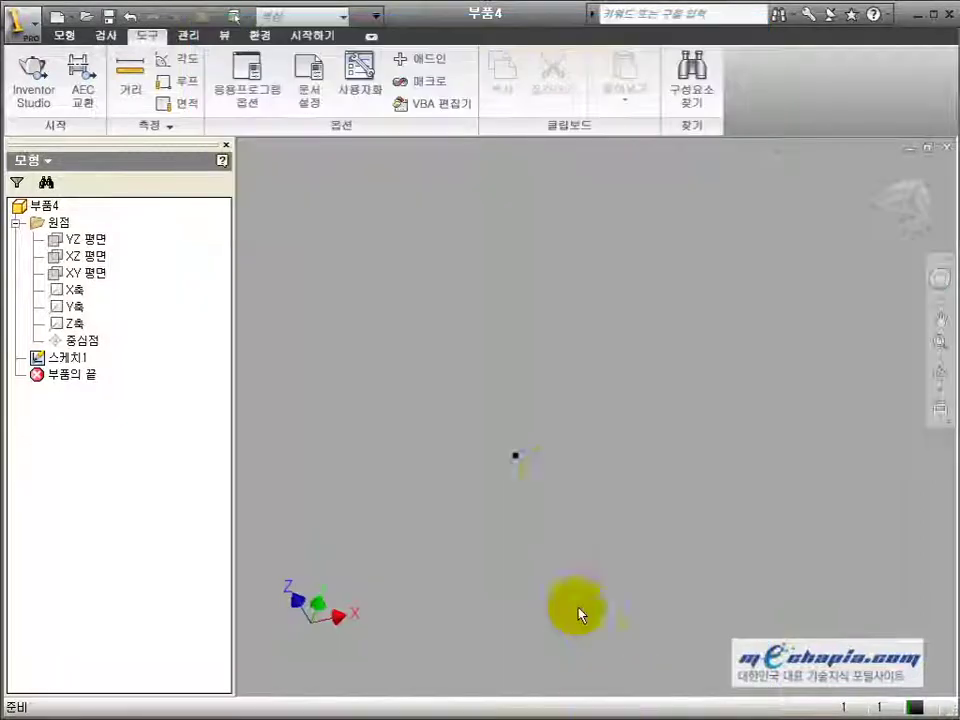
Step: Close the part and, in the WORM1.iam assembly, pick the worm gear set and expand Worm Gears in the model tree
left_click(948, 152)
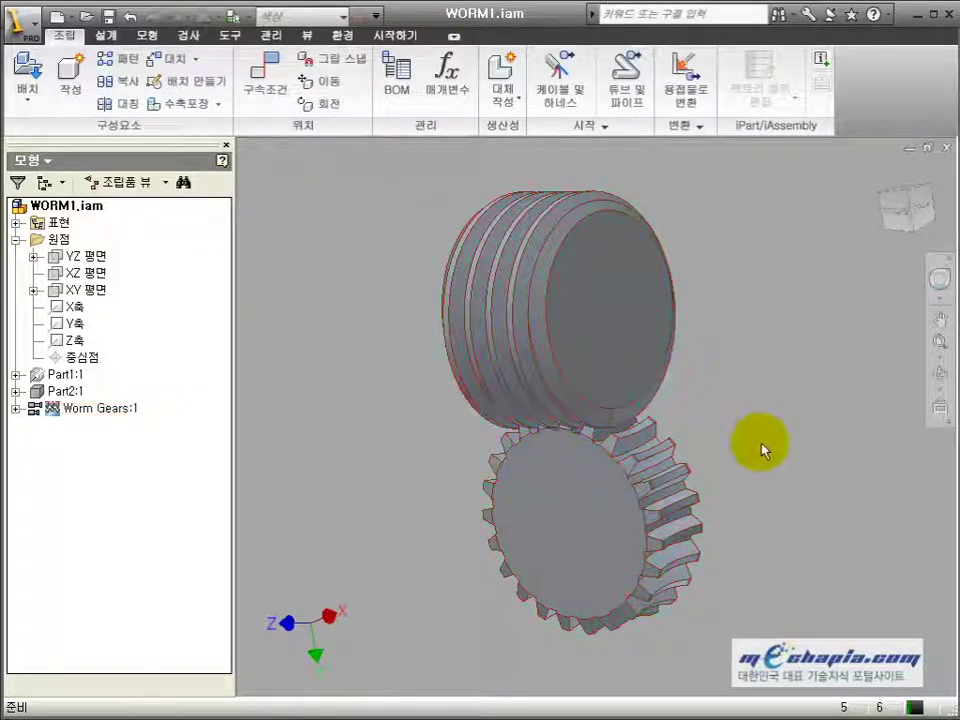
middle_click_drag(764, 448, 751, 449)
left_click(563, 326)
left_click(366, 414)
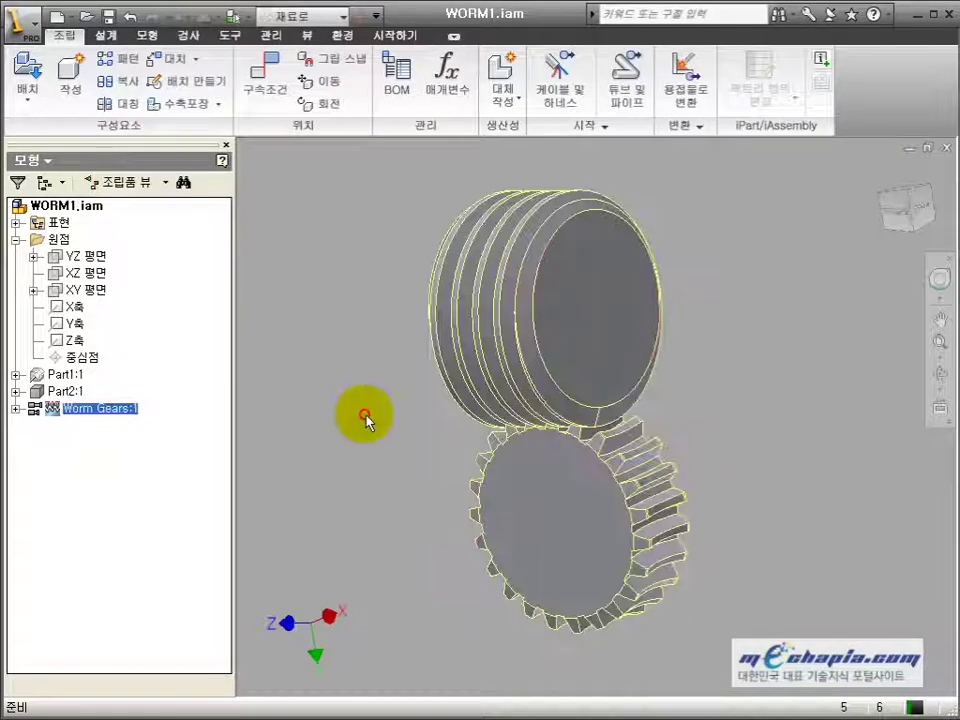
left_click(15, 408)
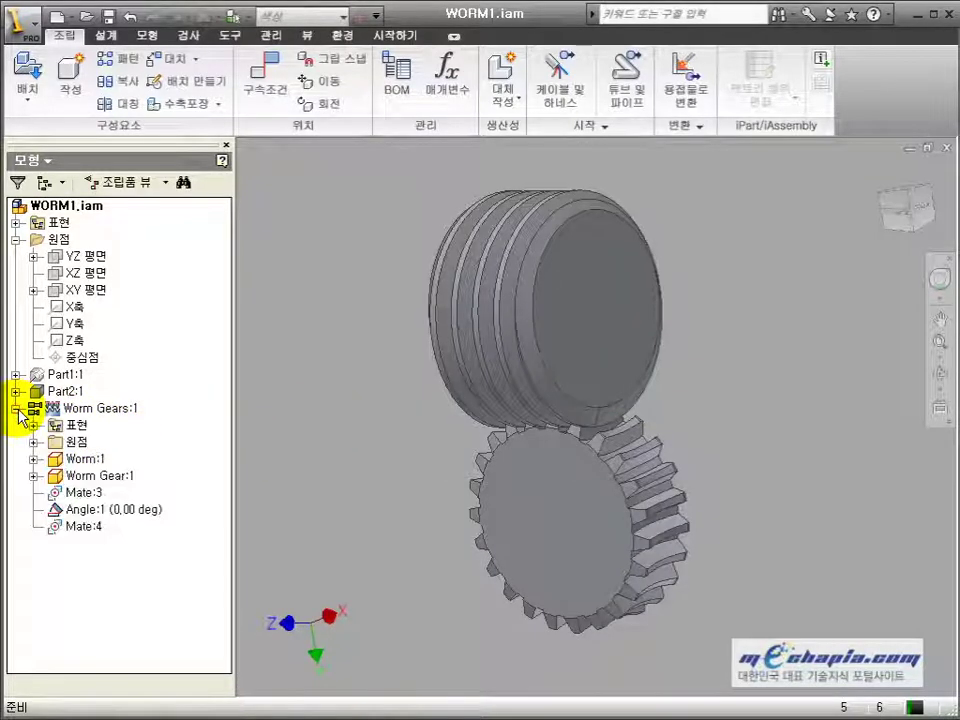
Step: Highlight the Worm and Worm Gear components alternately to identify them in the assembly, and collapse the Worm component's contents
left_click(90, 461)
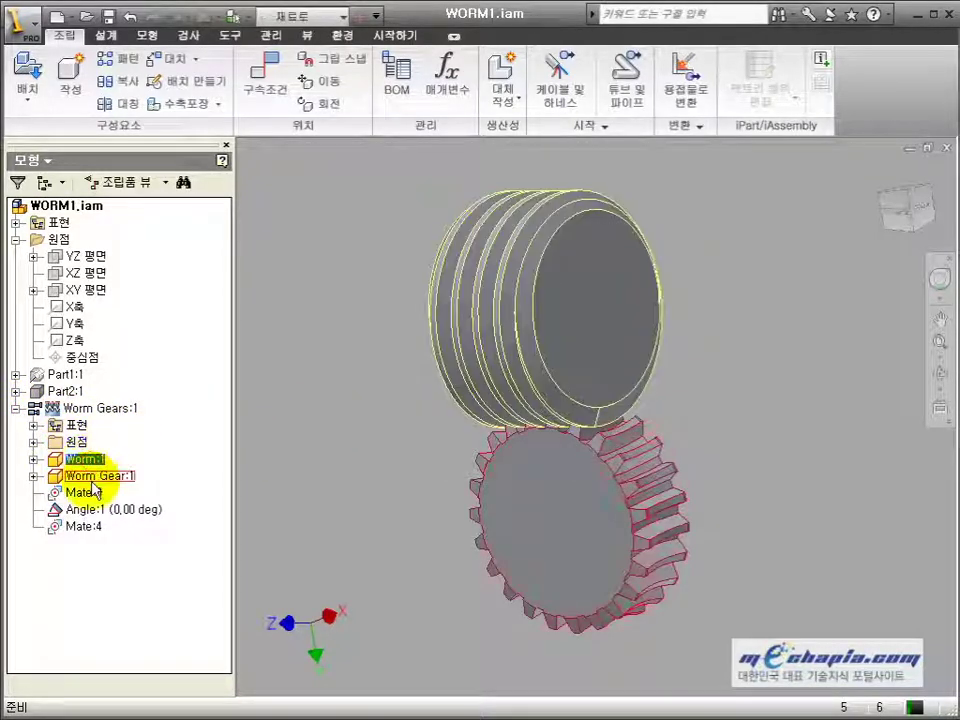
left_click(95, 476)
left_click(82, 460)
left_click(95, 476)
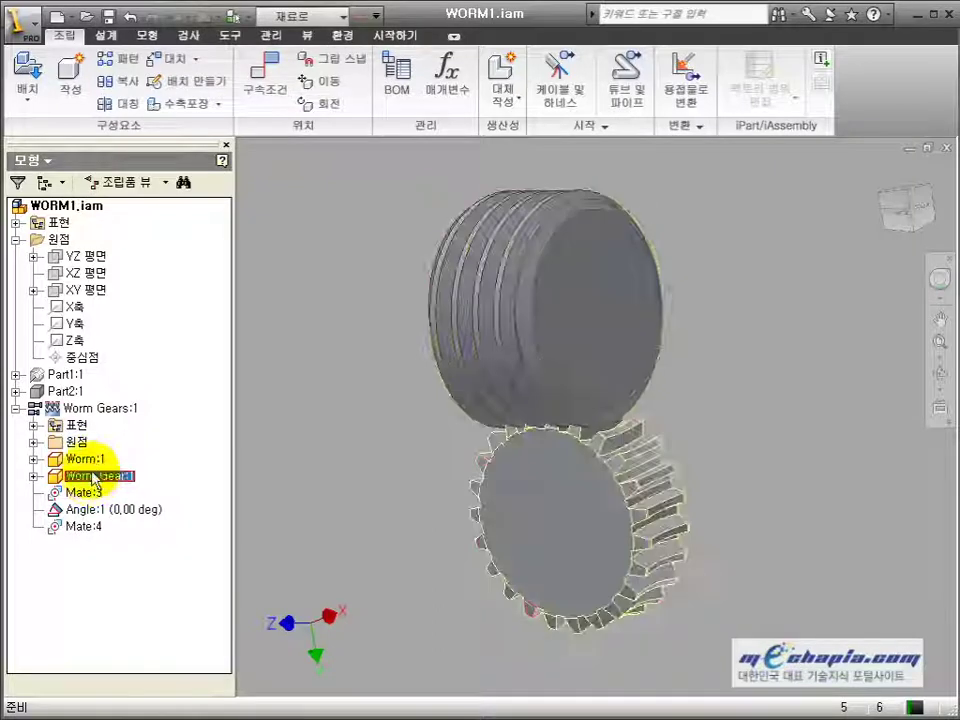
left_click(88, 460)
left_click(330, 461)
left_click(84, 464)
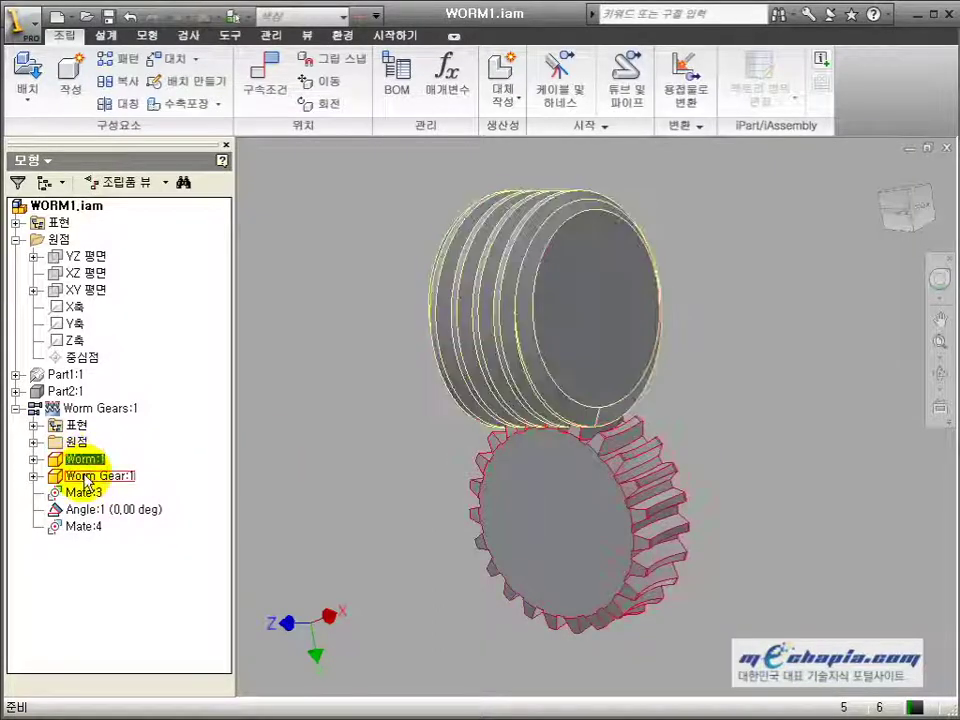
left_click(84, 475)
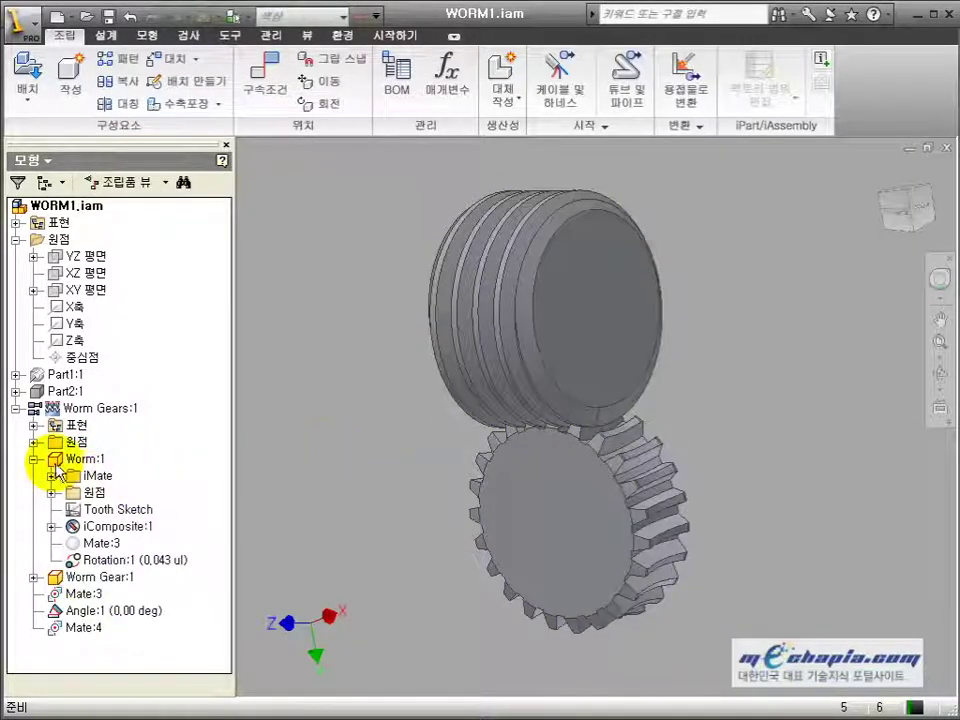
left_click(34, 459)
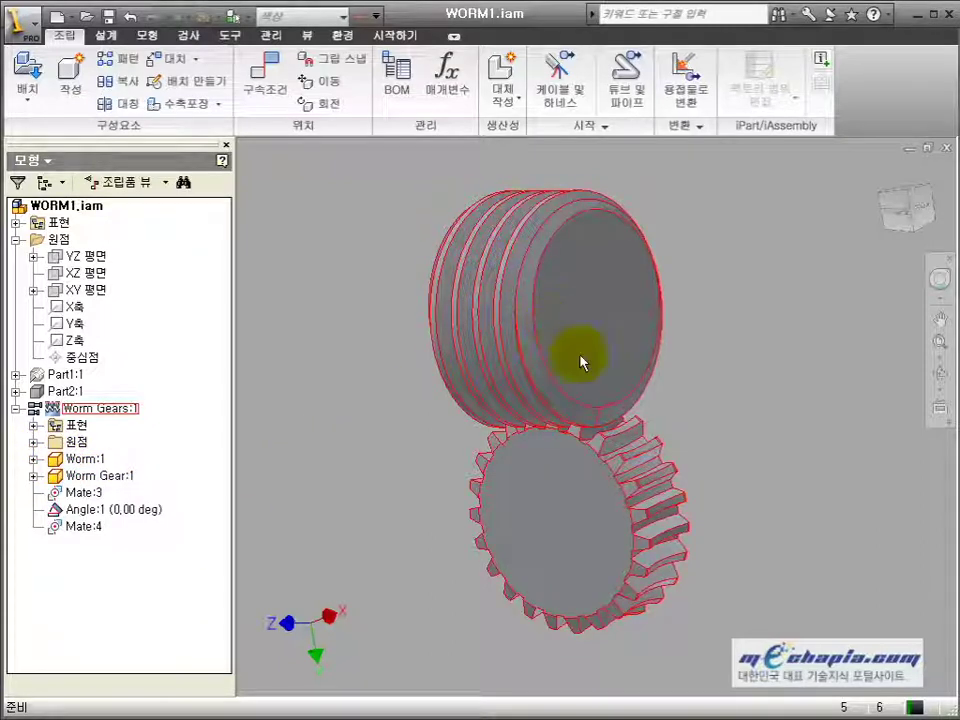
Step: Select the whole Worm Gears subassembly in the model, shift it slightly sideways, and select only its Worm component
left_click(557, 325)
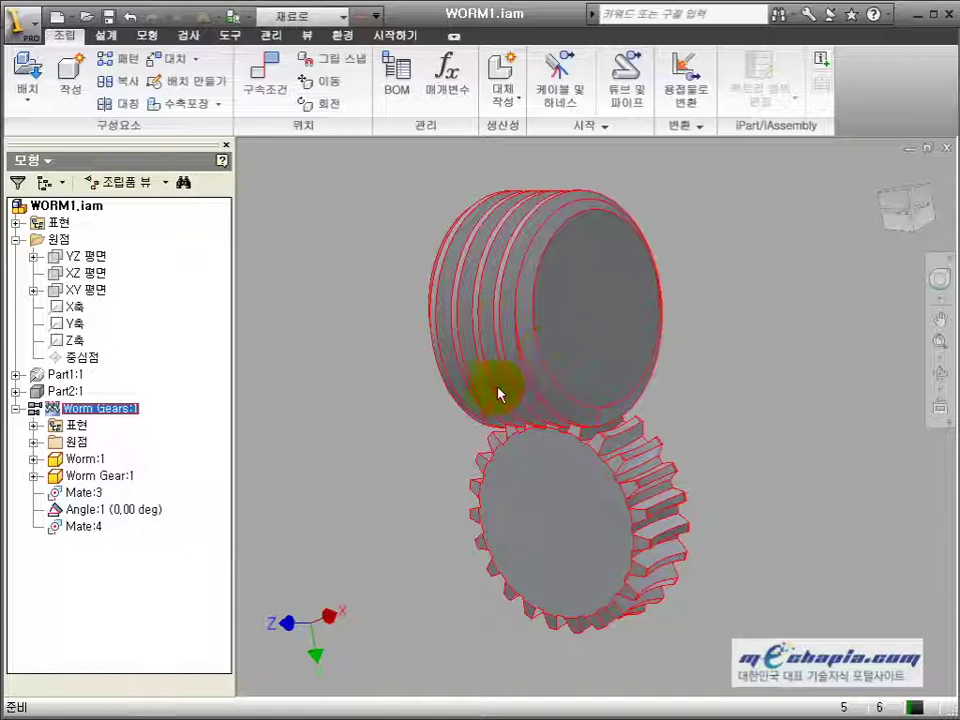
left_click_drag(636, 316, 614, 318)
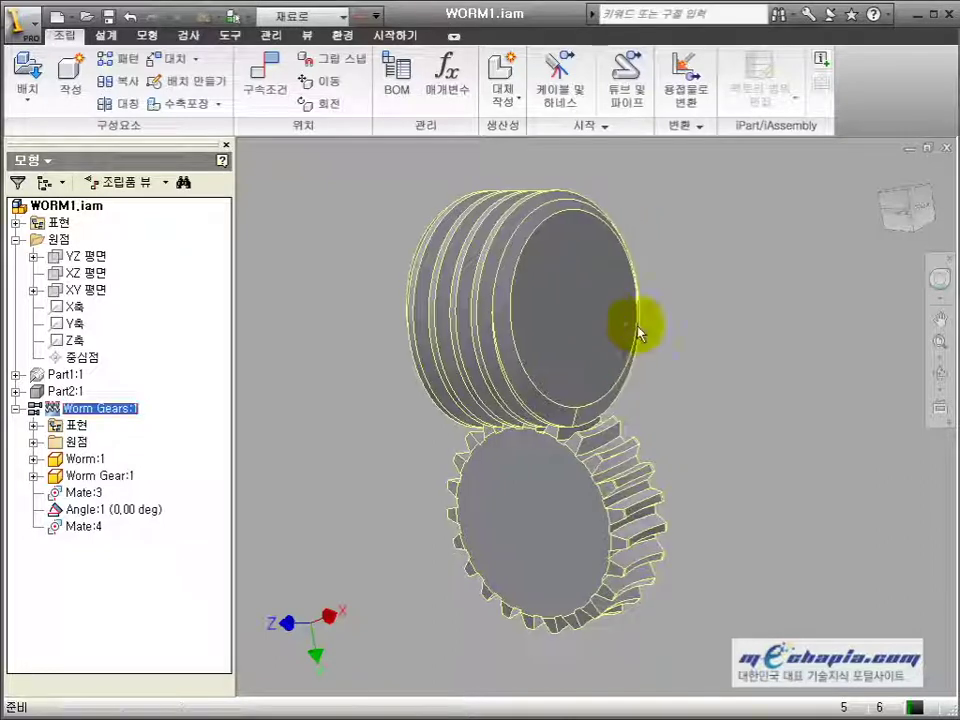
left_click(749, 368)
left_click(103, 458)
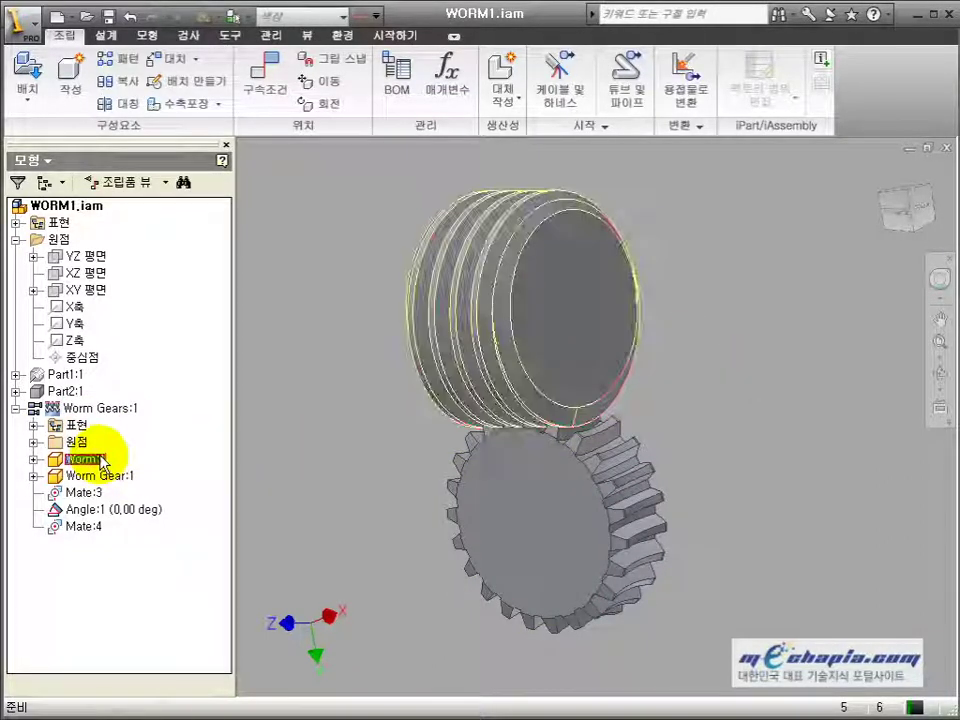
Step: Open the Worm component of the Worm Gears subassembly for in-place editing
right_click(104, 460)
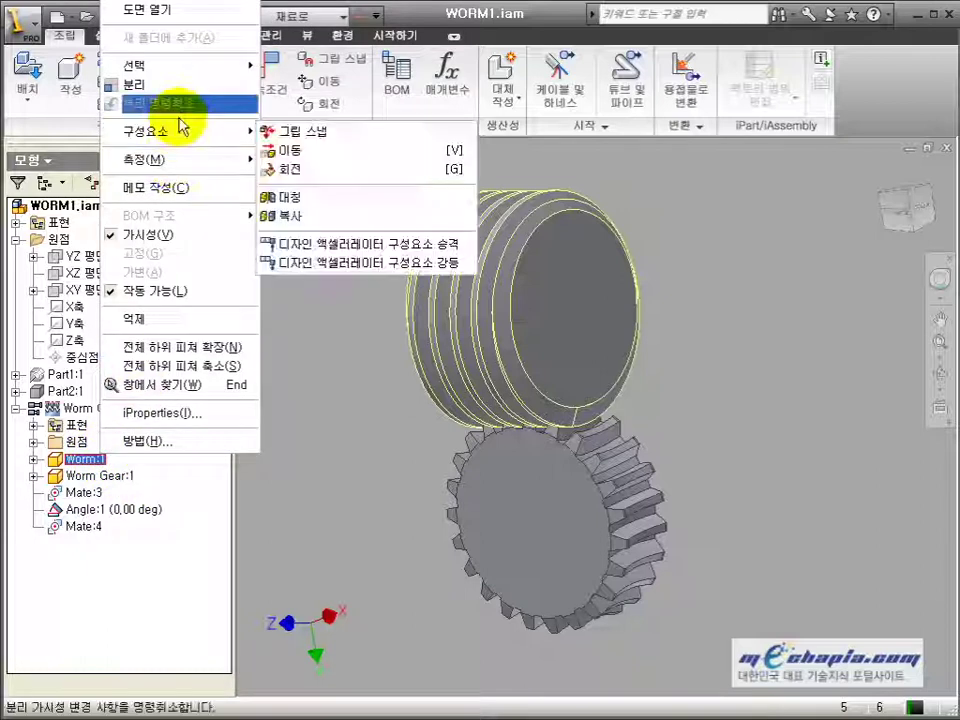
left_click(765, 318)
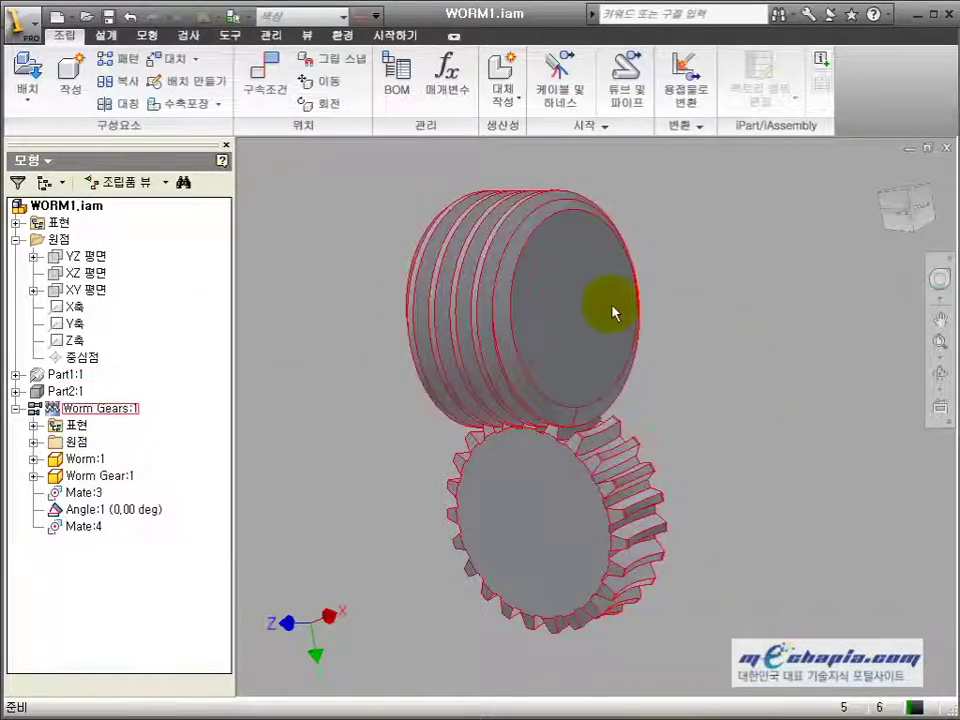
double_click(555, 316)
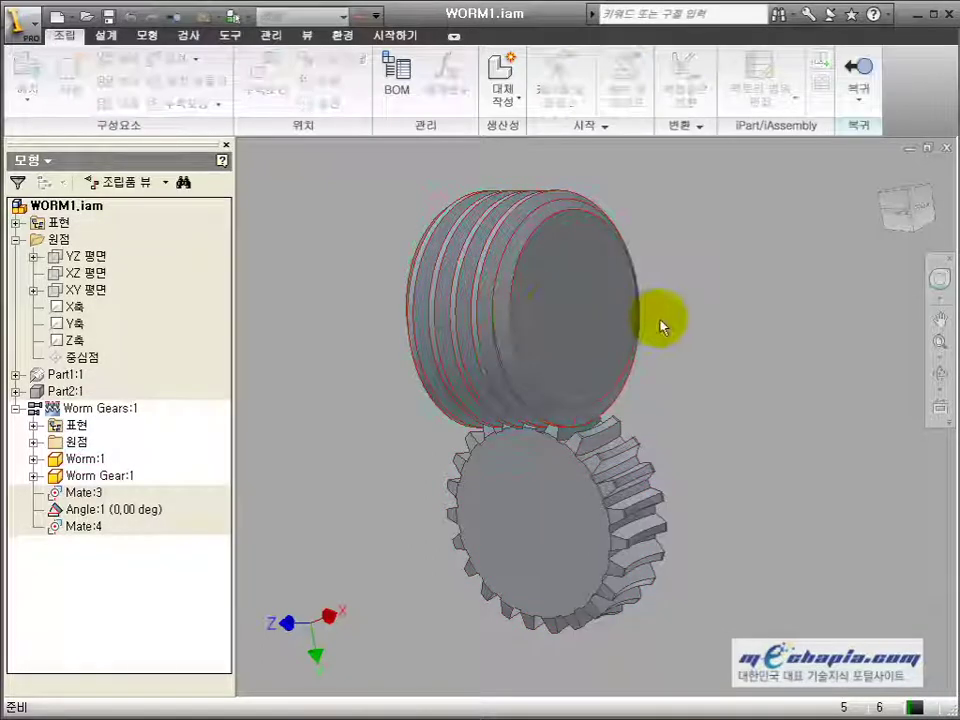
double_click(528, 378)
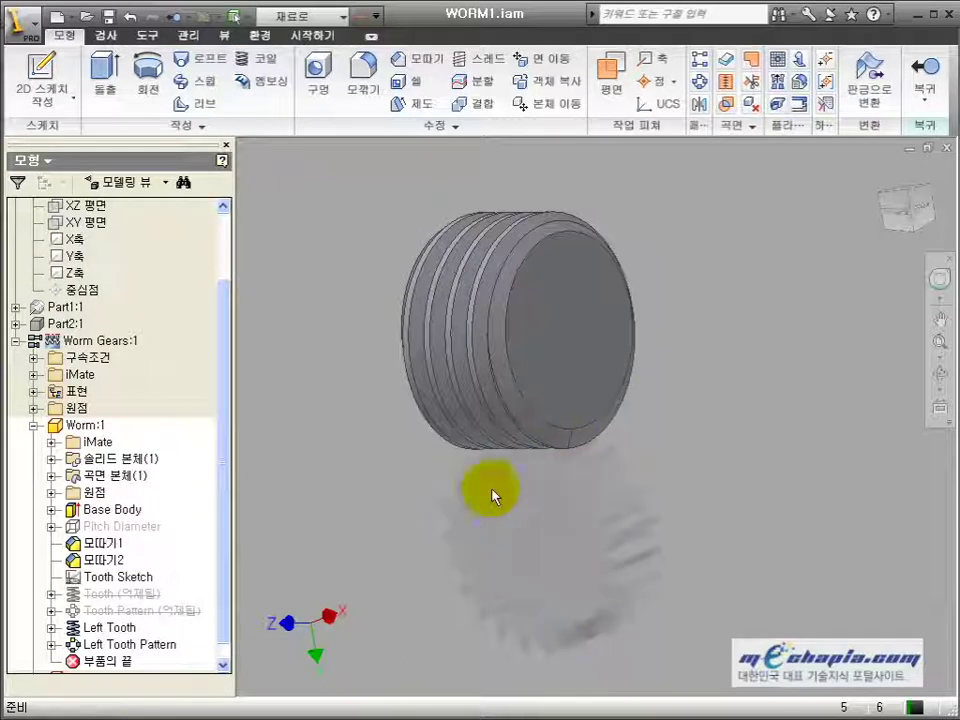
left_click(568, 326)
left_click(711, 366)
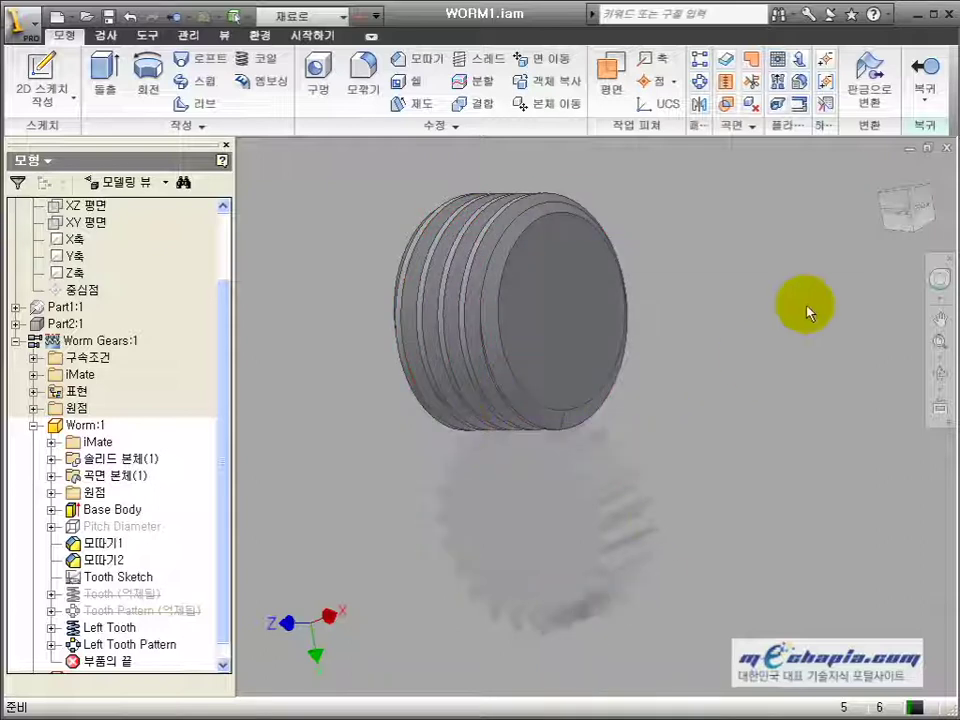
mouse_move(718, 346)
middle_mouse_down()
mouse_move(742, 351)
mouse_move(707, 360)
middle_mouse_up()
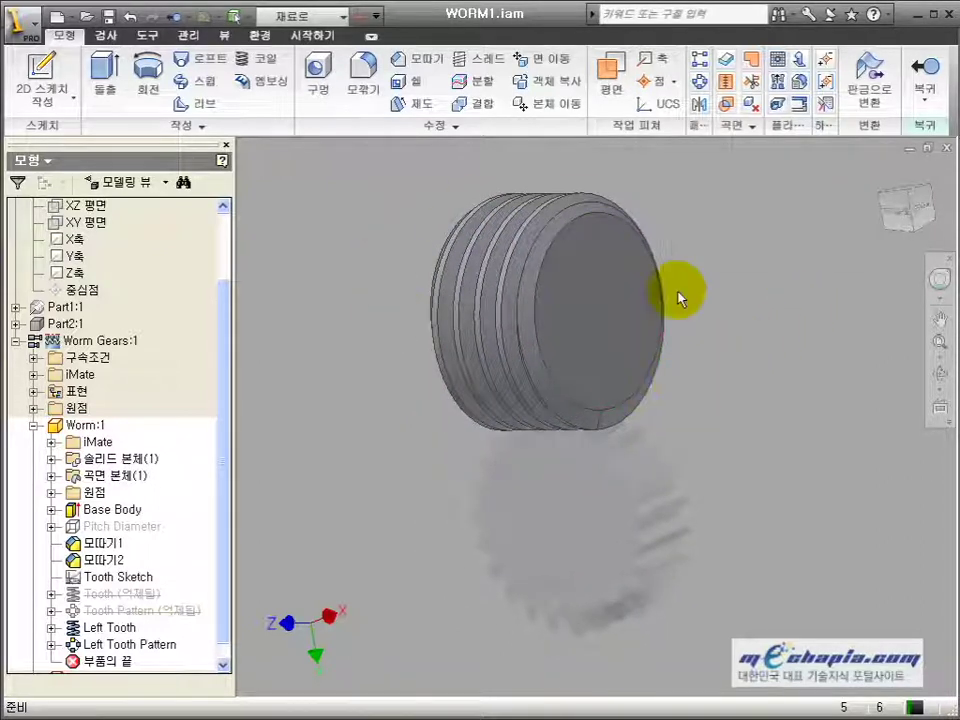
Step: Return to the Worm Gears subassembly and set the component opacity to All in the assembly application options
left_click(921, 75)
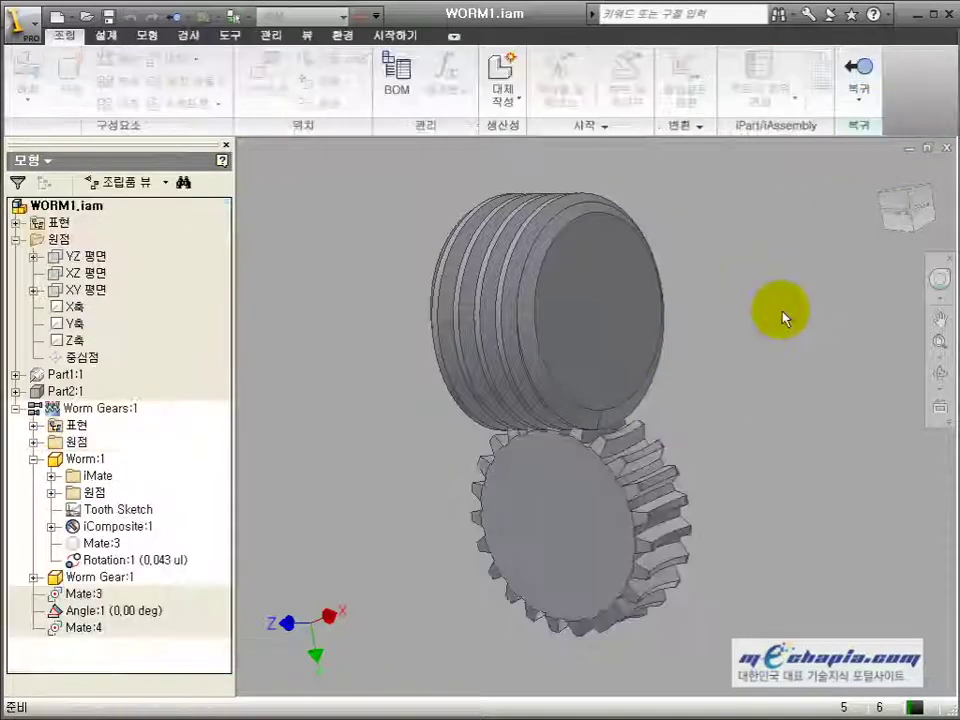
left_click(238, 38)
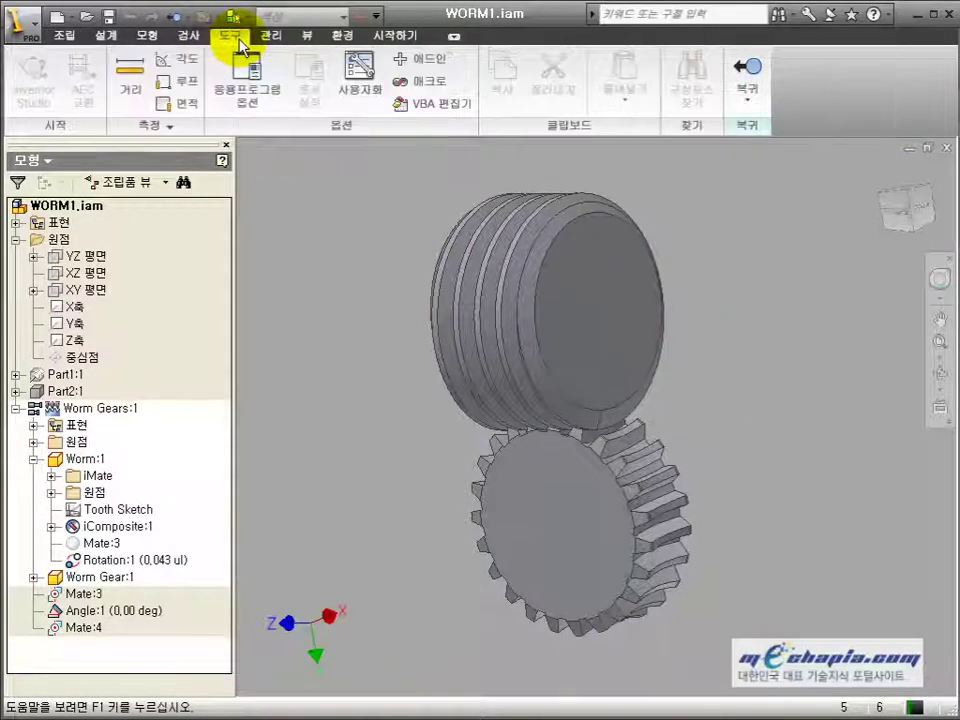
left_click(250, 88)
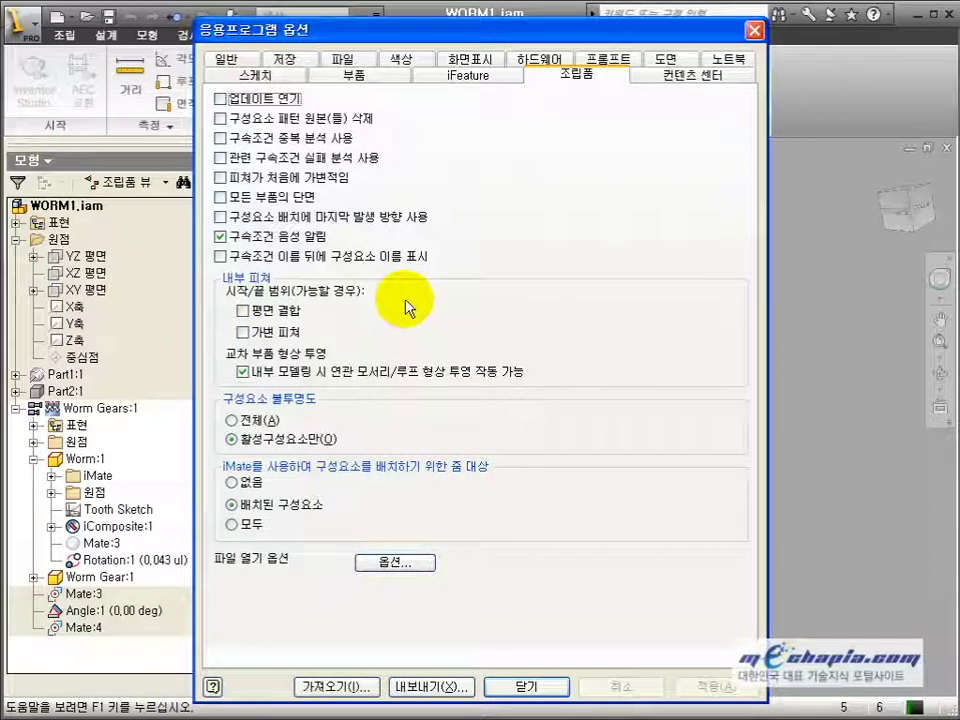
left_click(233, 420)
left_click(527, 688)
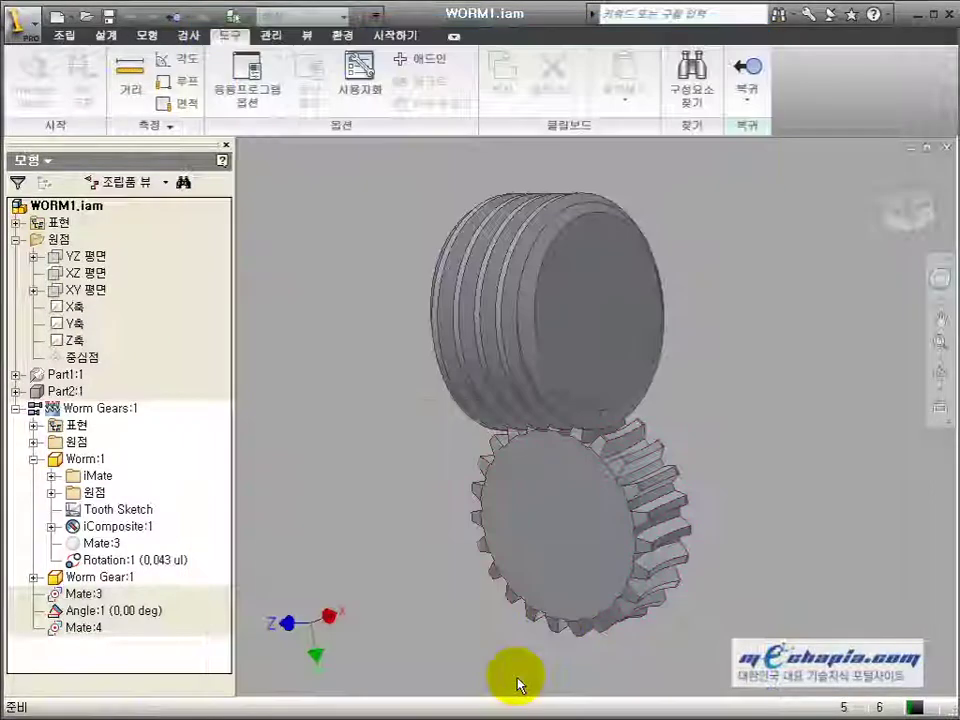
Step: Activate the Worm component for in-place editing again and compare its appearance with the neighbouring worm gear
double_click(592, 310)
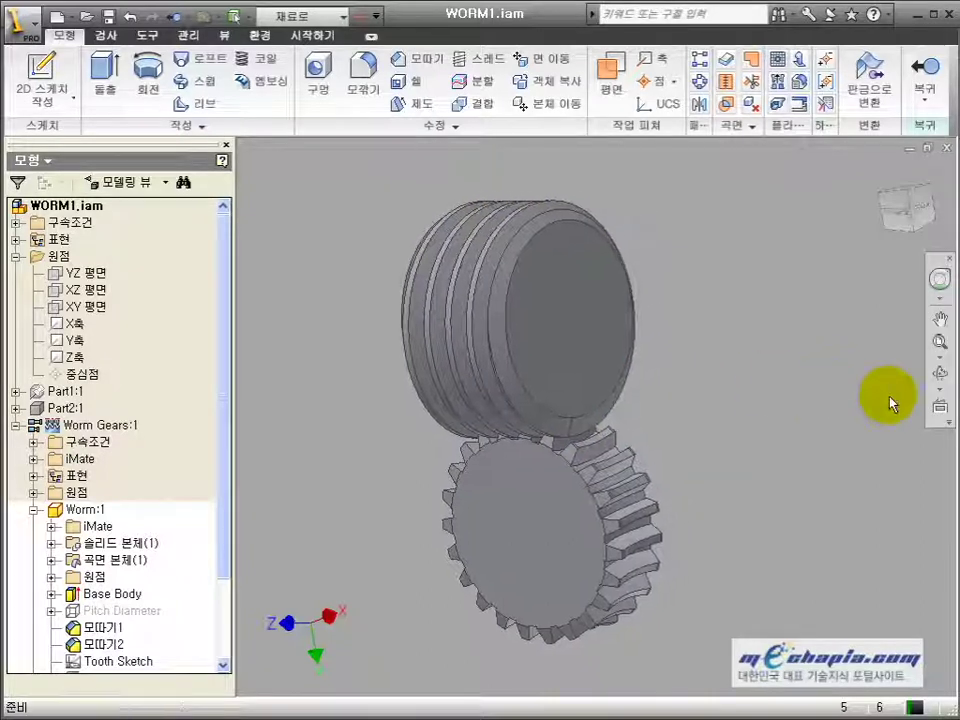
left_click(940, 373)
left_click_drag(568, 352, 609, 381)
key("Escape")
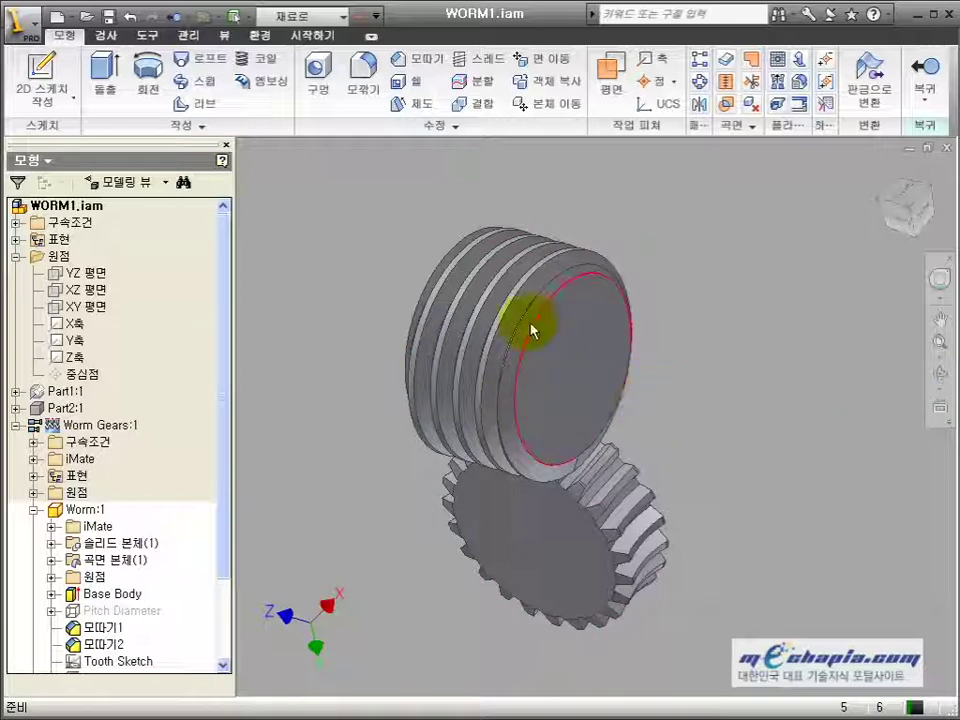
left_click(527, 357)
left_click(701, 390)
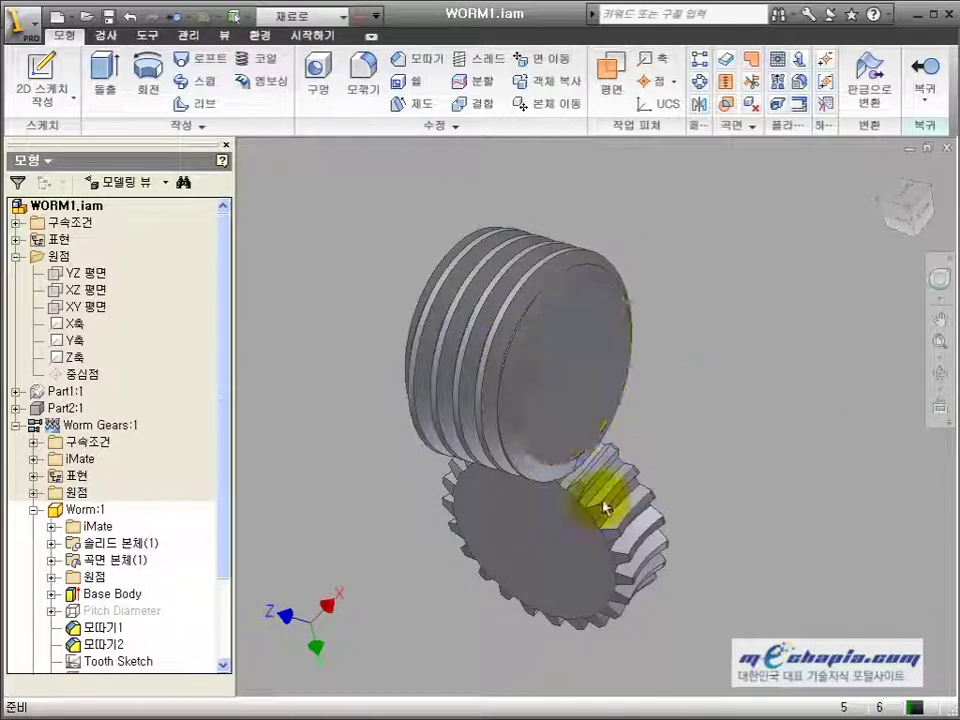
middle_click_drag(633, 457, 621, 411)
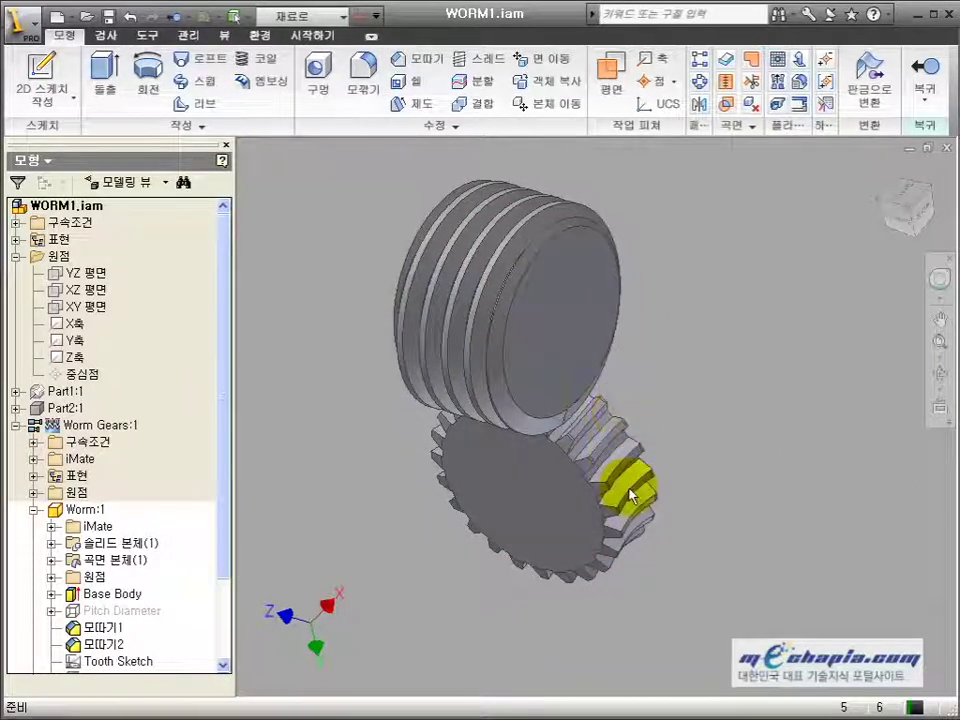
Step: Examine the meshing worm and worm gear from several angles while the Worm component is active
left_click(940, 374)
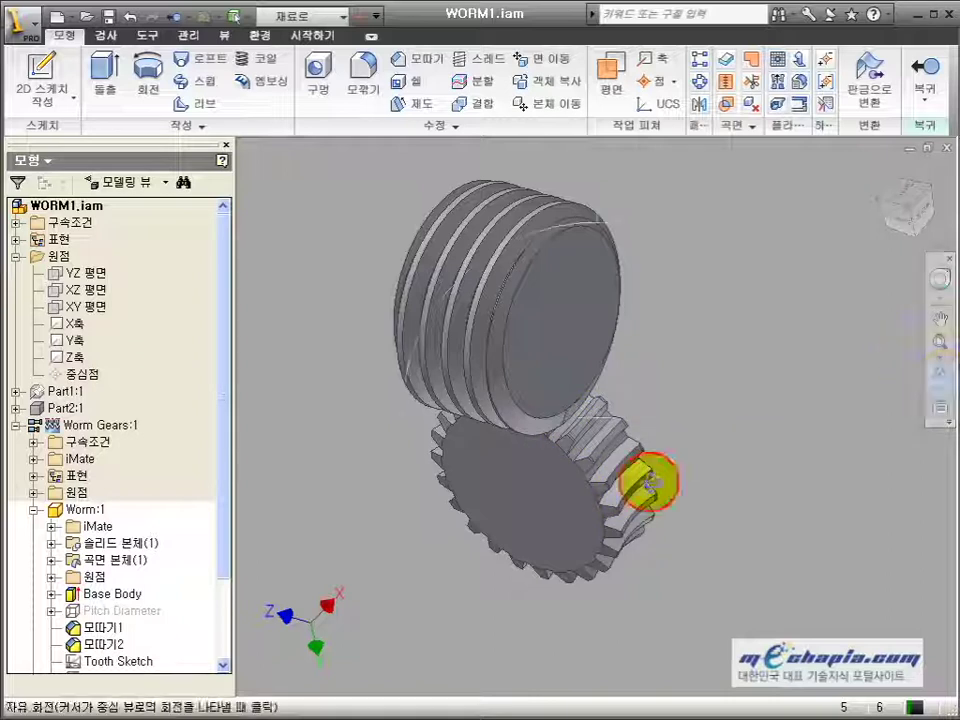
left_click_drag(643, 476, 596, 289)
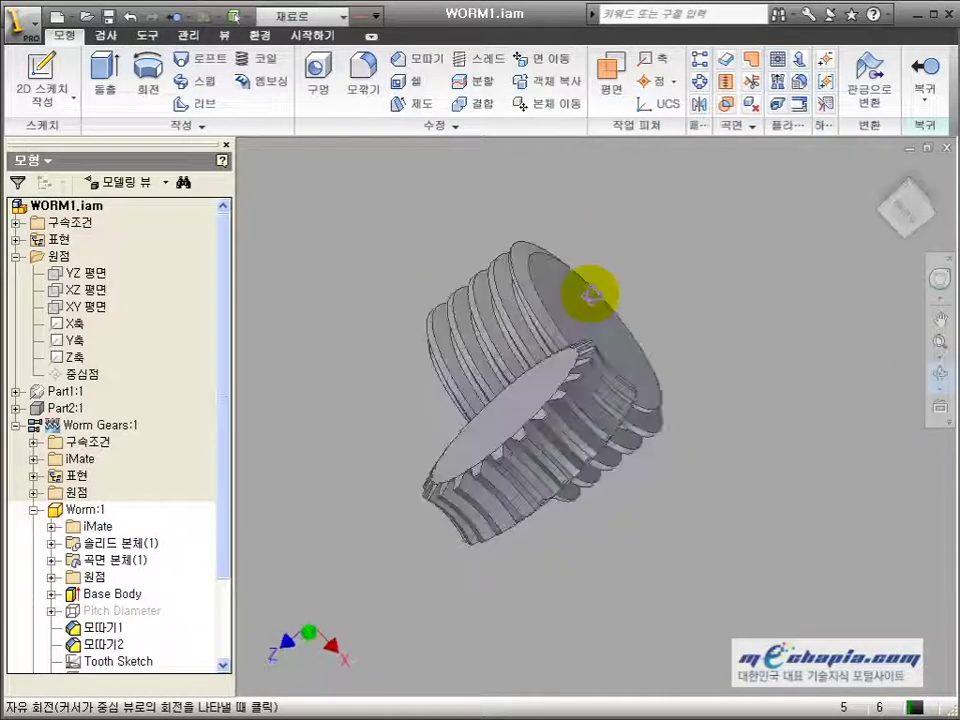
right_click(667, 290)
left_click(681, 297)
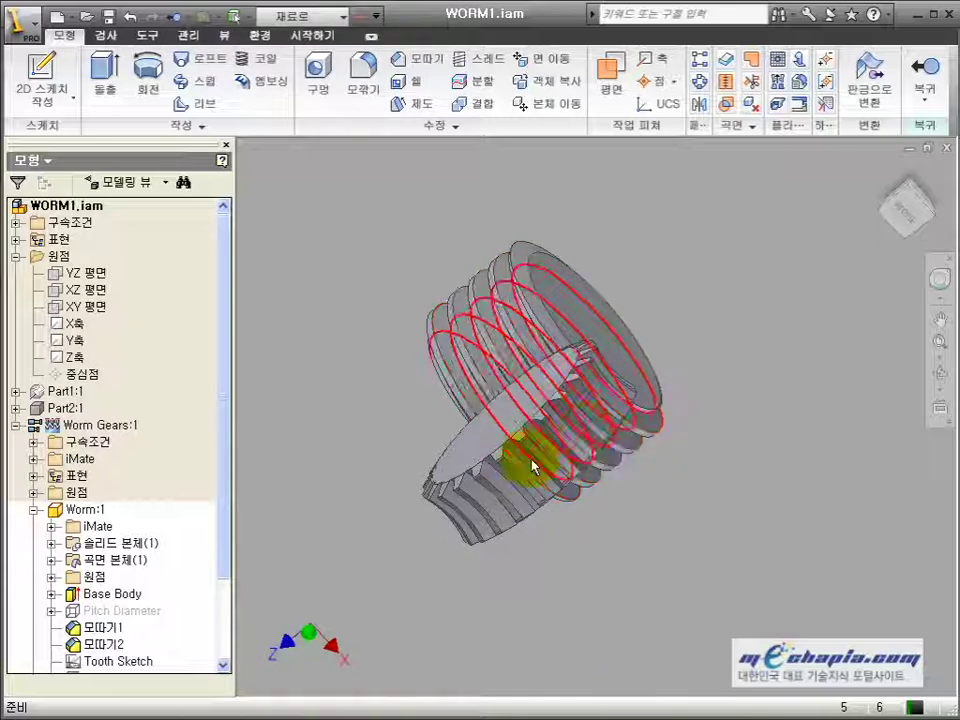
left_click(940, 374)
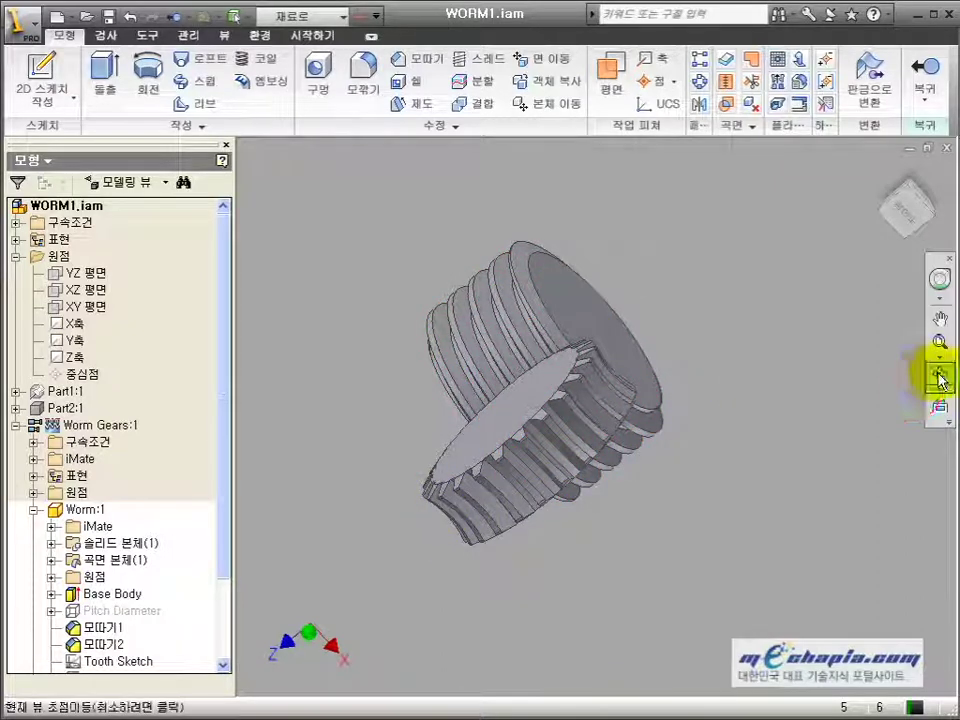
left_click_drag(683, 150, 575, 521)
right_click(620, 387)
left_click(651, 397)
middle_click_drag(654, 358, 658, 423)
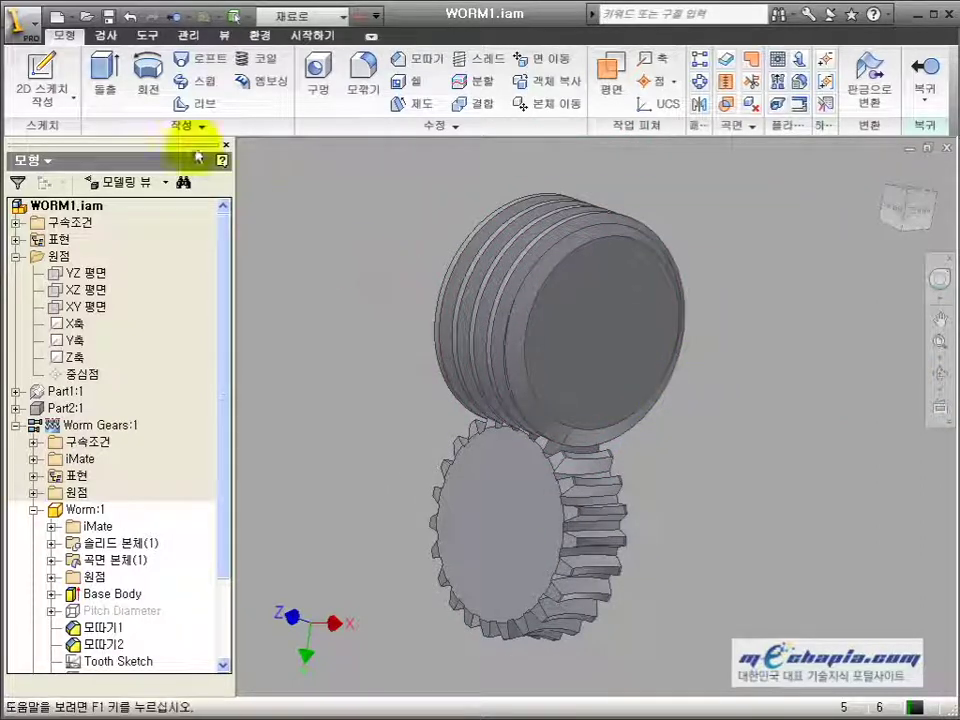
Step: Set the component opacity to active component only in the application options and return to the Worm Gears subassembly
left_click(146, 37)
left_click(249, 88)
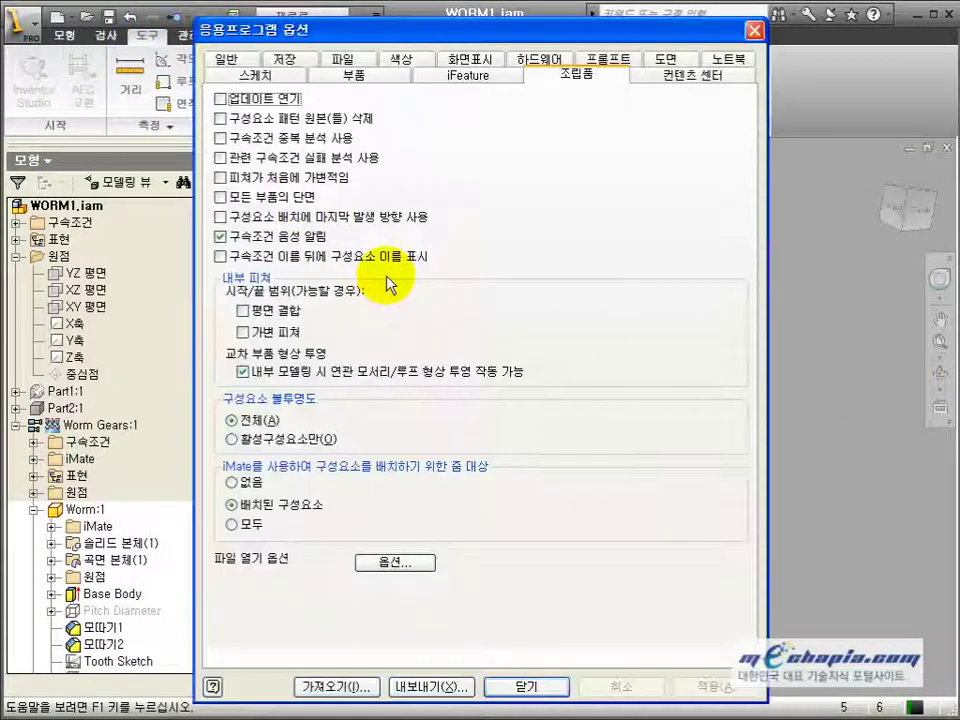
left_click(251, 441)
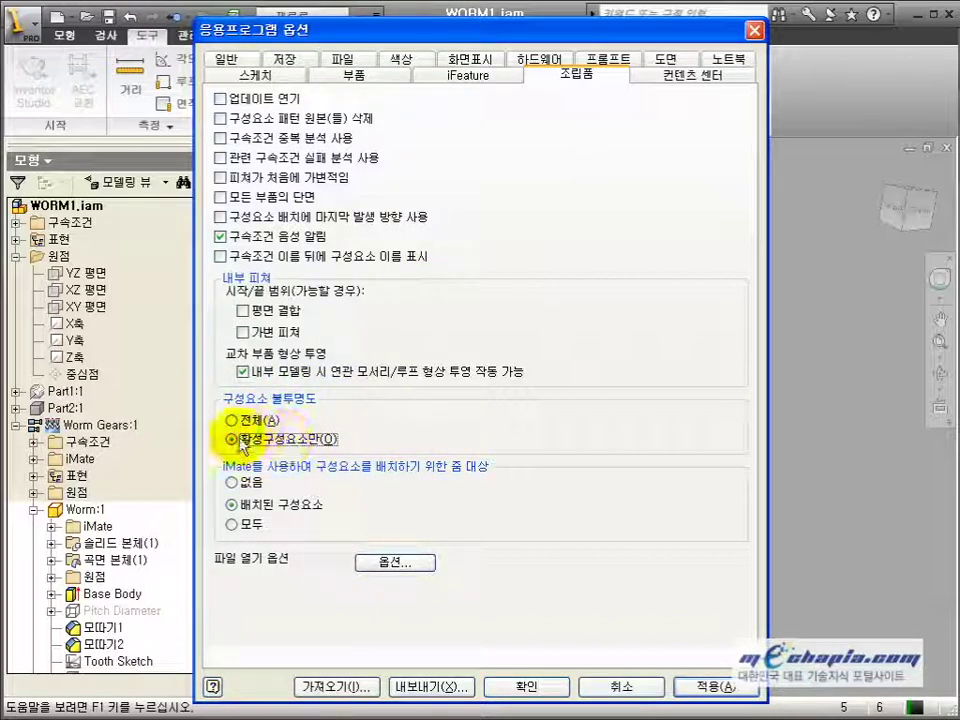
left_click(506, 686)
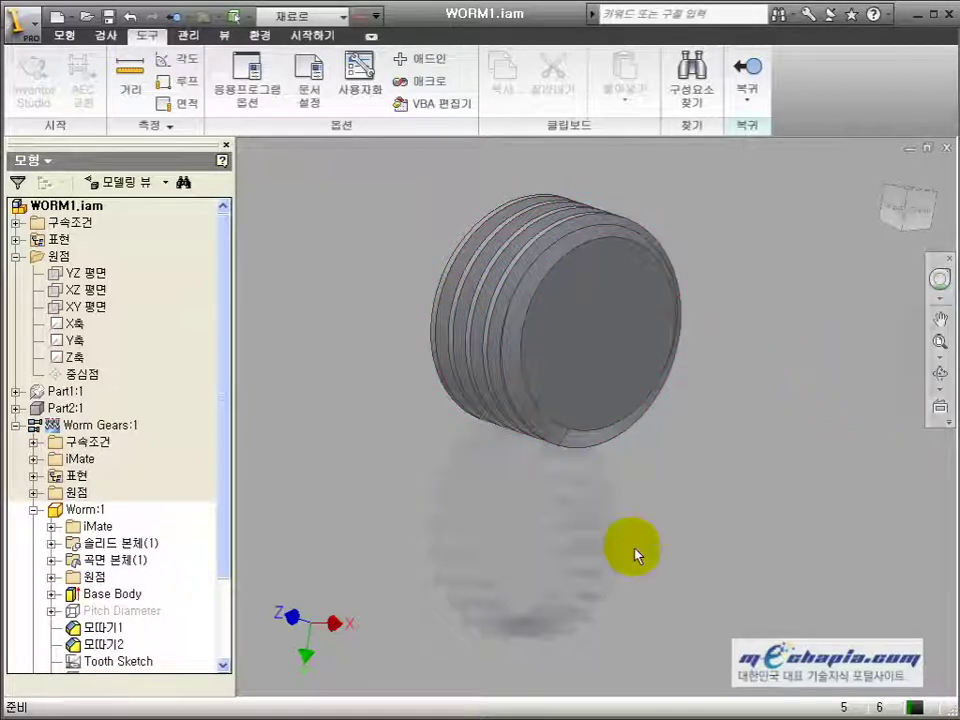
left_click(748, 68)
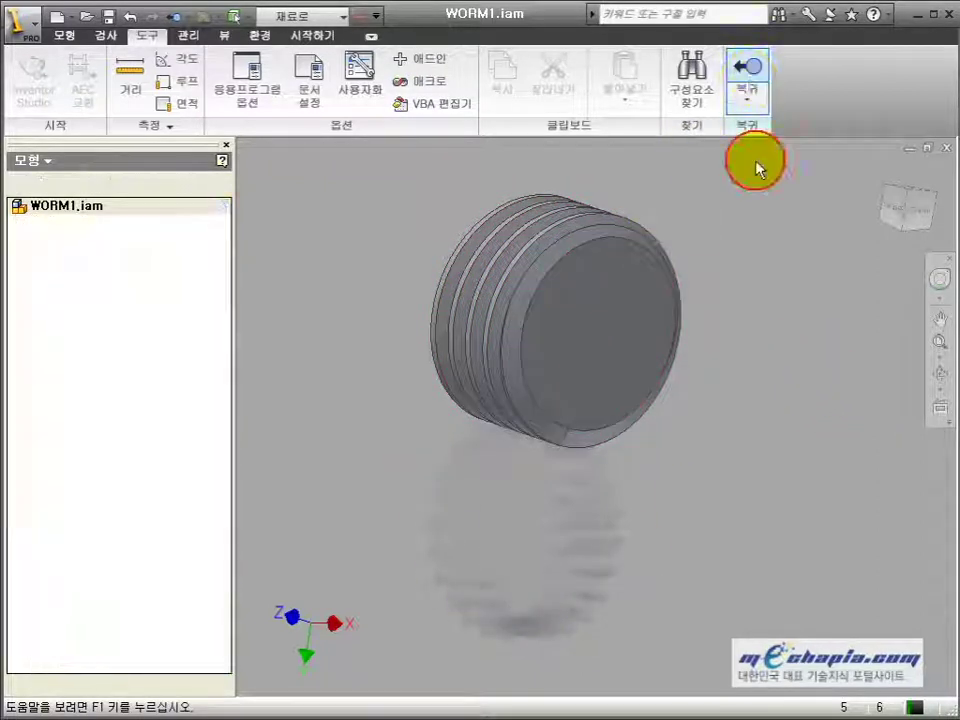
Step: Check the assembly page of the application options, close it unchanged and view the worm gear set
left_click(243, 80)
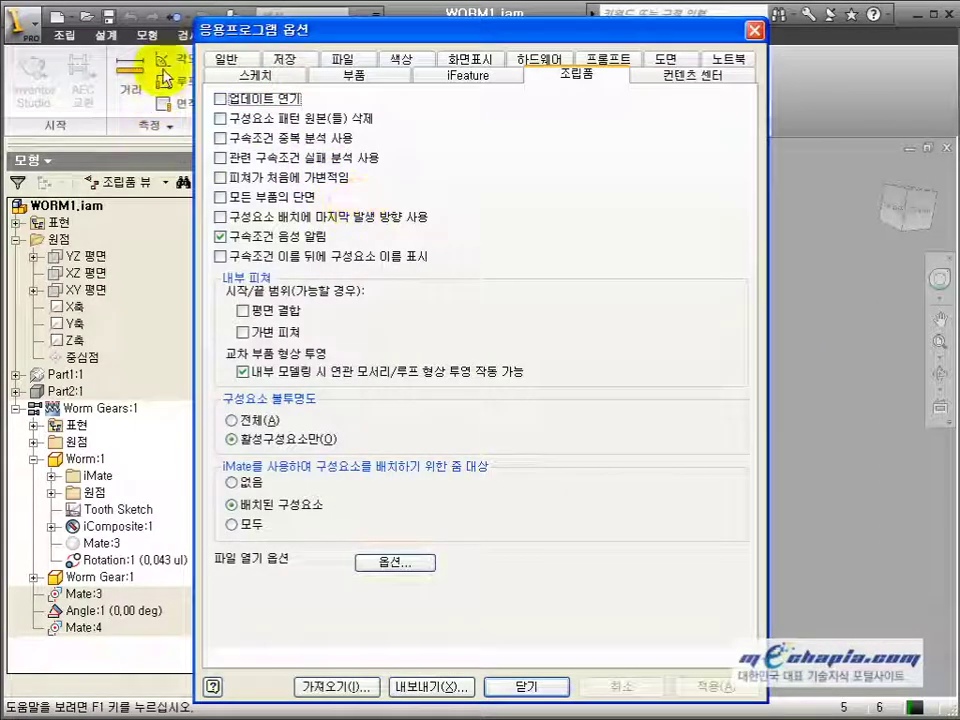
left_click(754, 30)
left_click(782, 236)
middle_click_drag(792, 236, 780, 239)
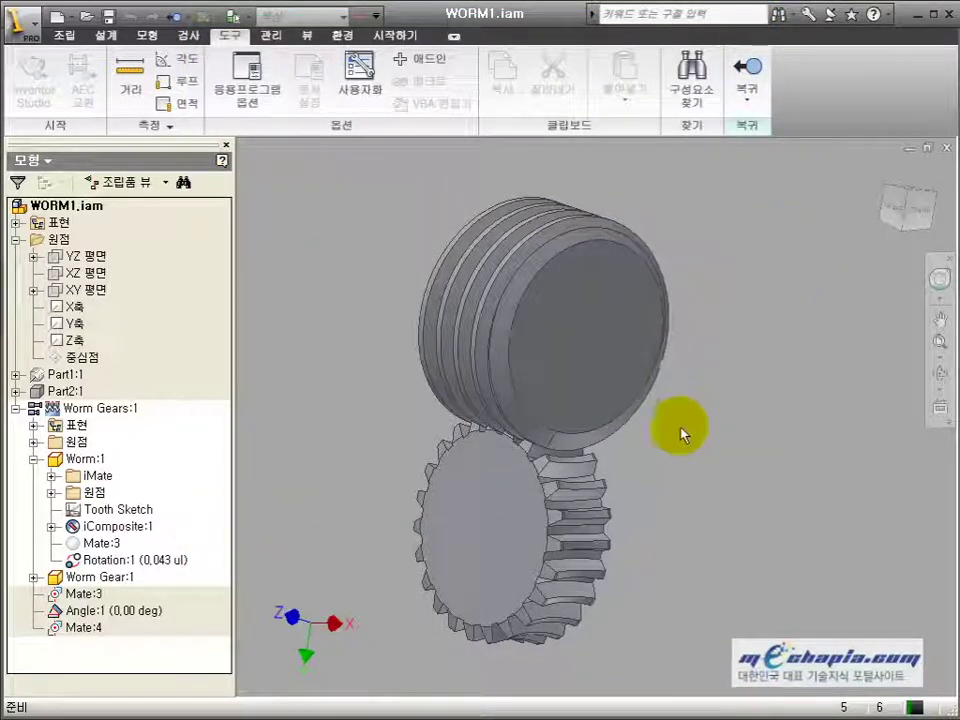
mouse_move(686, 435)
middle_mouse_down()
mouse_move(681, 407)
mouse_move(688, 411)
middle_mouse_up()
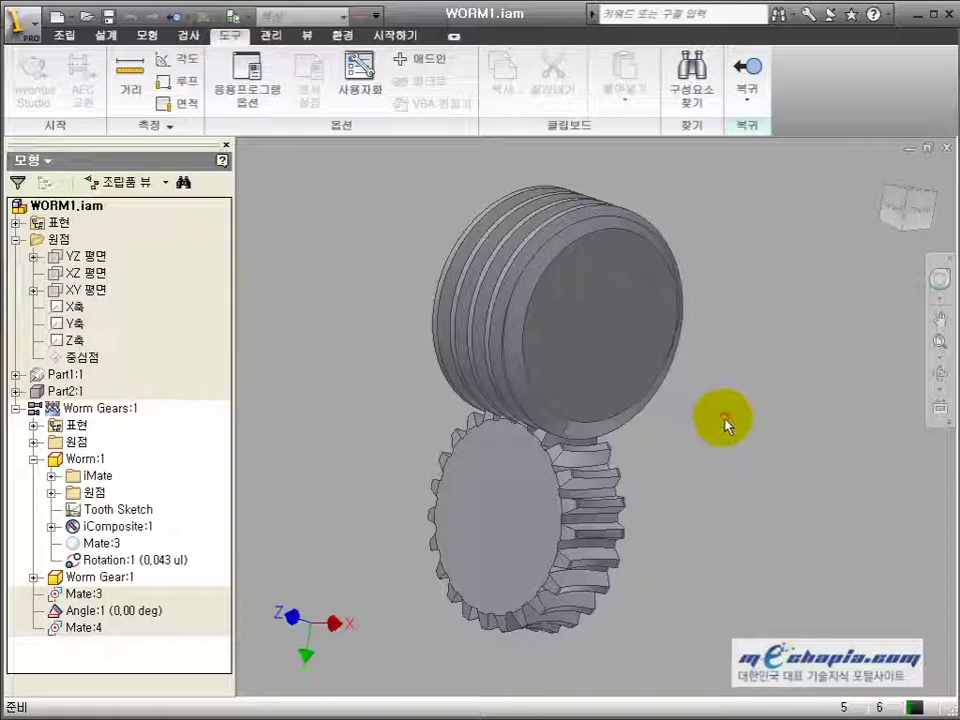
left_click(789, 353)
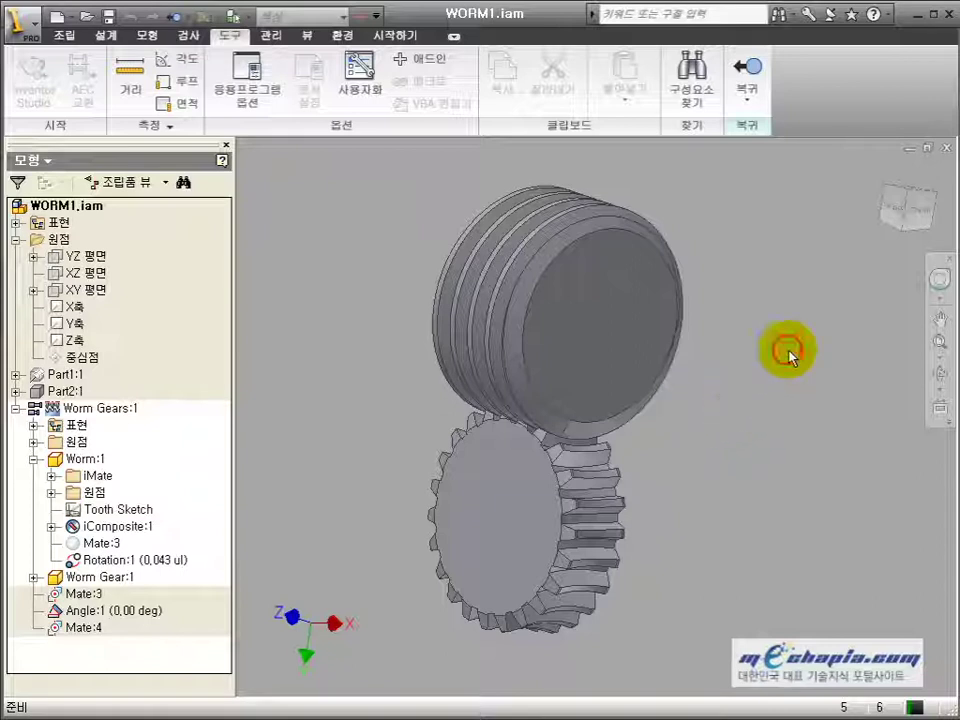
Step: Close the worm gear assembly and create a new part with an open sketch
left_click(947, 152)
left_click(60, 88)
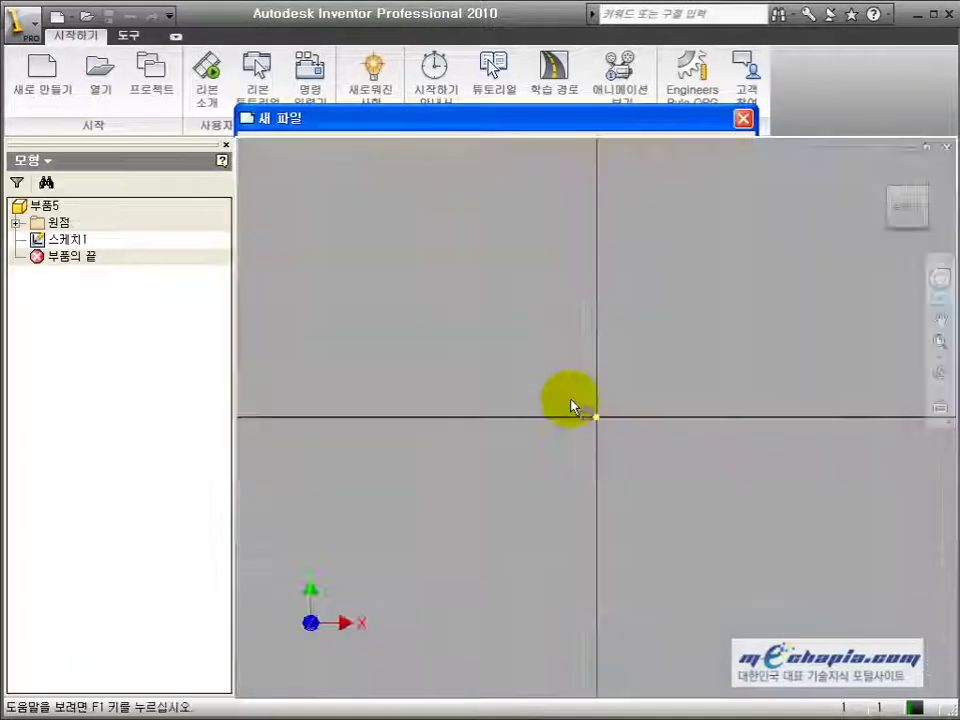
middle_click_drag(611, 375, 524, 426)
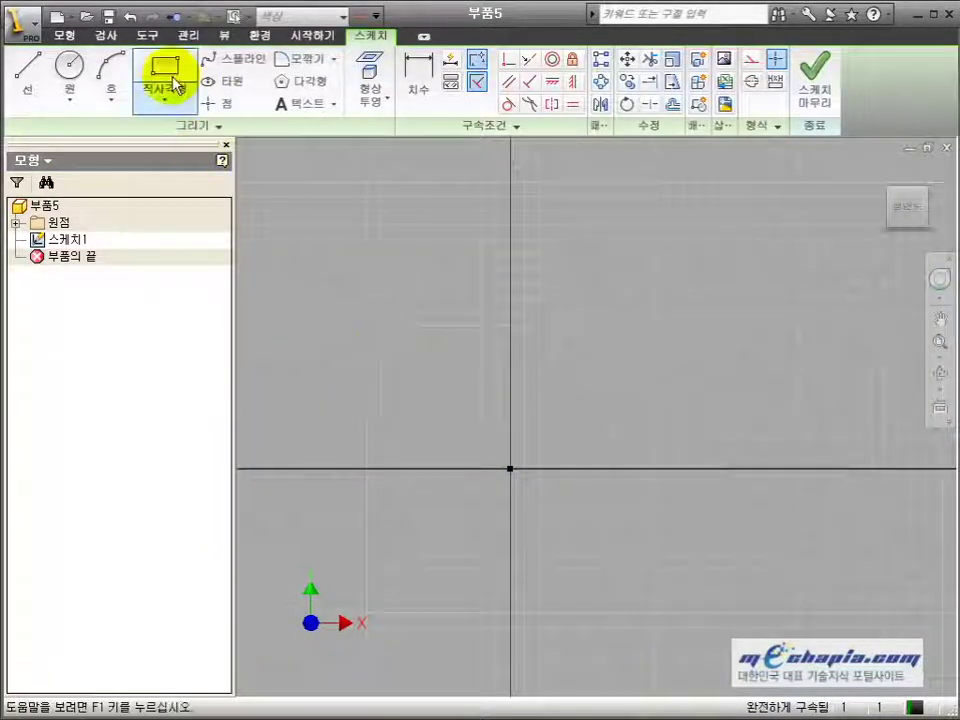
Step: Sketch a two-point rectangle with one corner on the origin, extending in the positive X and Y directions
left_click(162, 70)
left_click(510, 469)
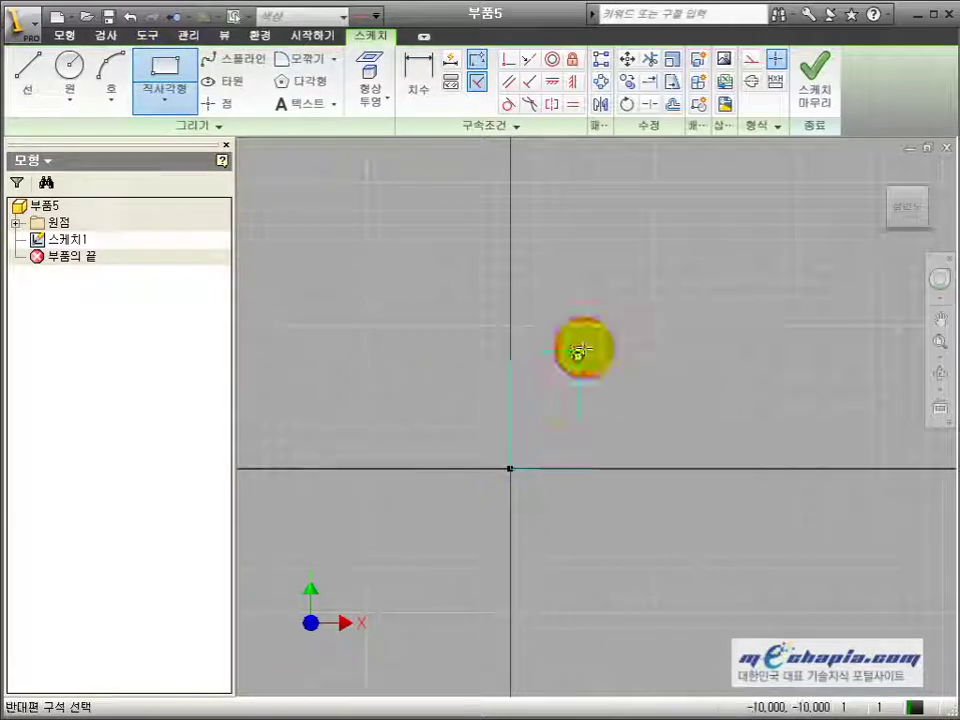
left_click(703, 278)
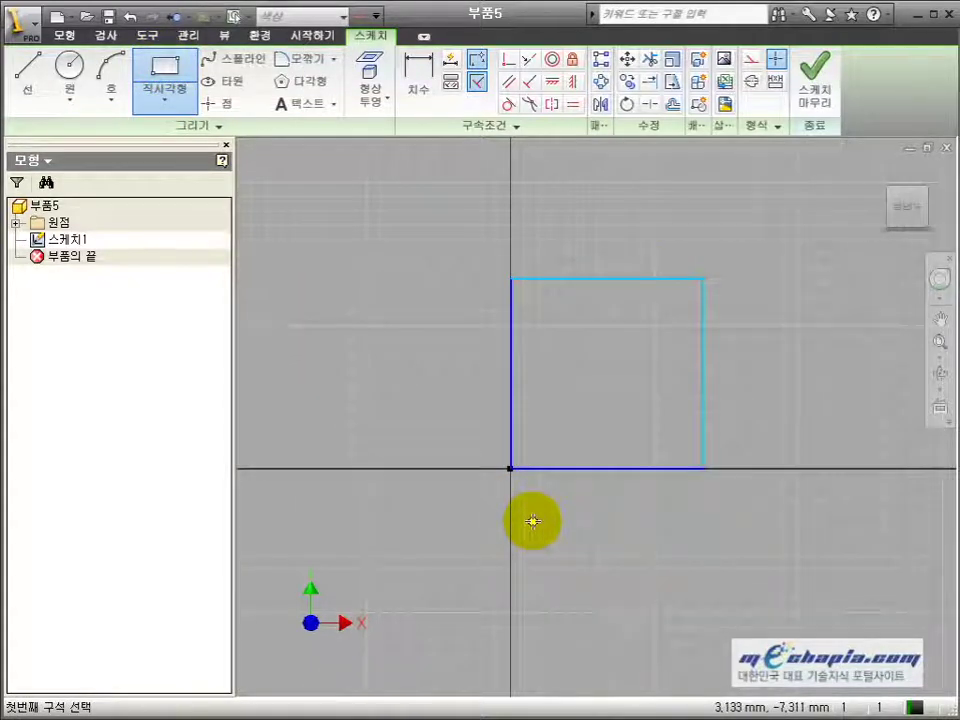
key("Escape")
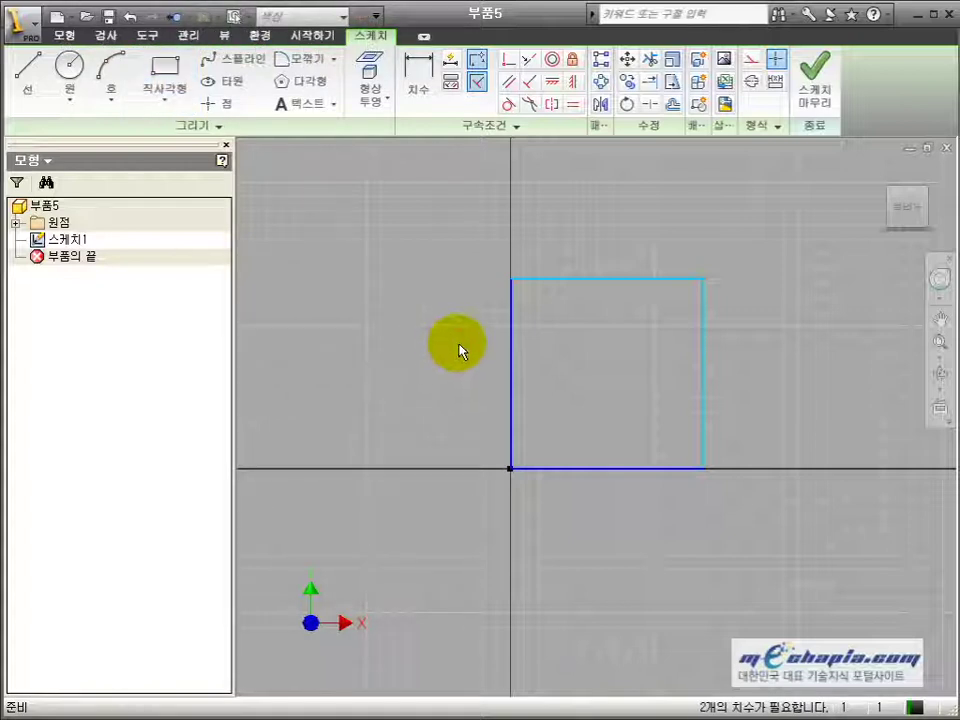
Step: Sketch a closed four-sided profile of slanted lines that overlaps the rectangle
left_click(38, 88)
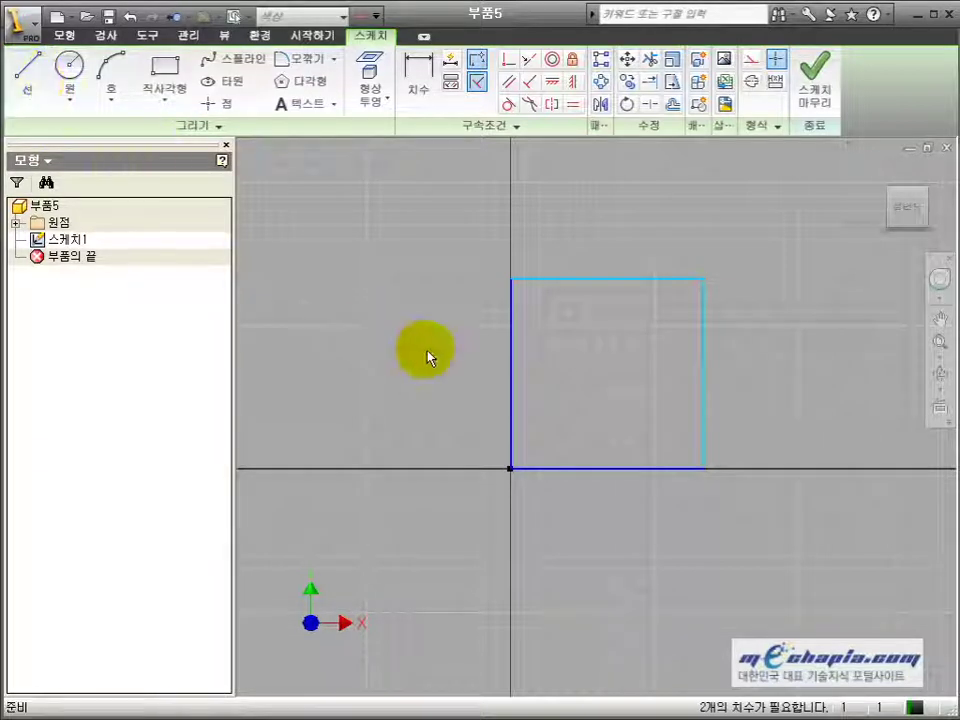
left_click(362, 379)
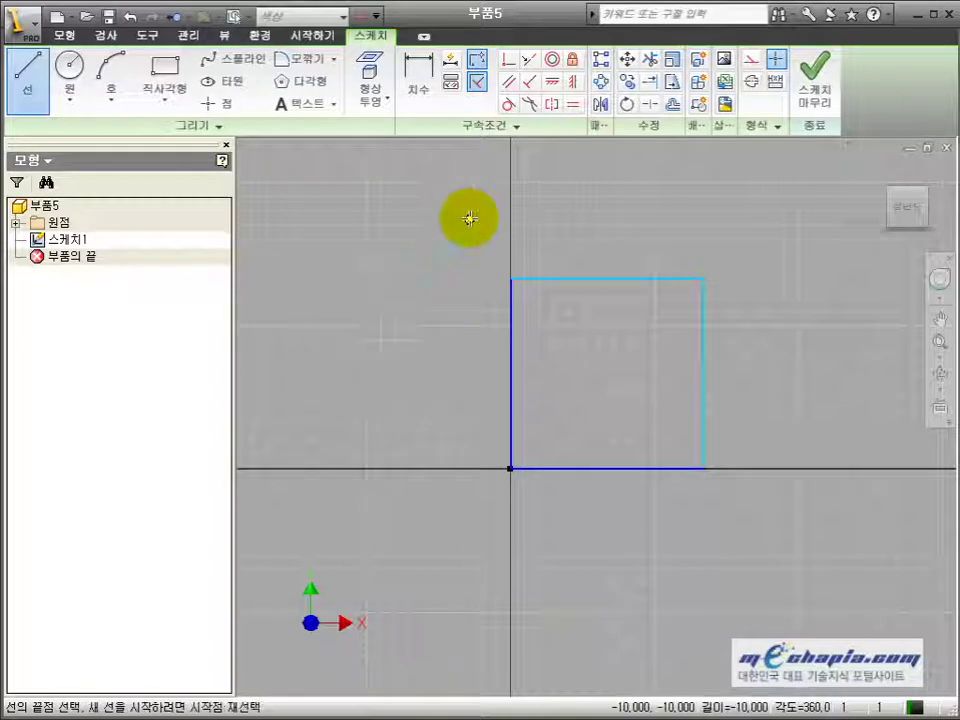
left_click(471, 218)
left_click(658, 238)
left_click(592, 383)
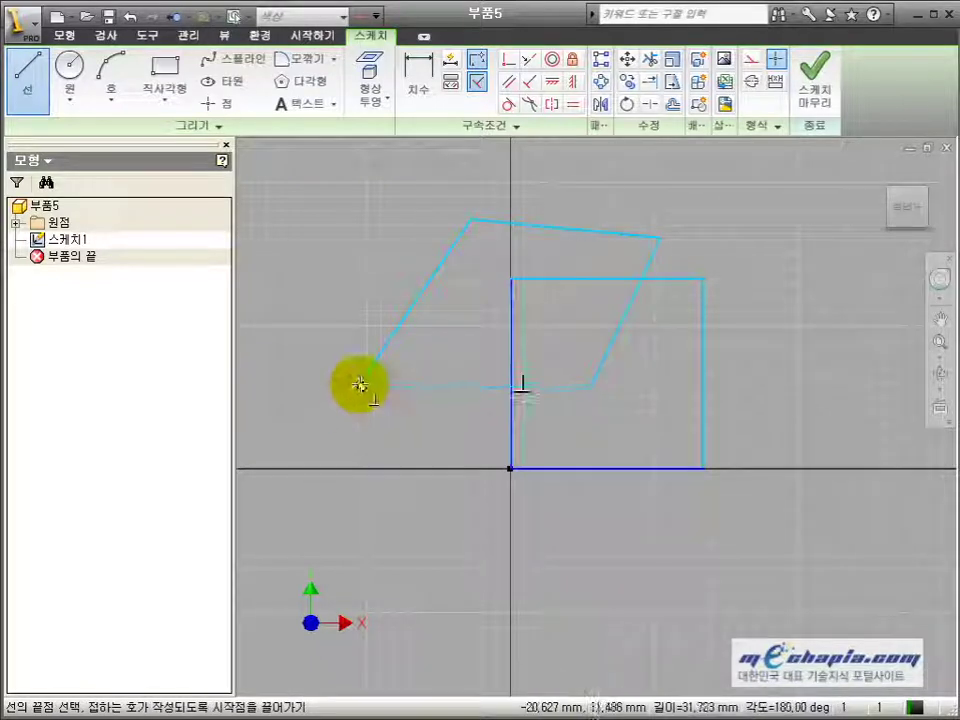
left_click(362, 379)
key("Escape")
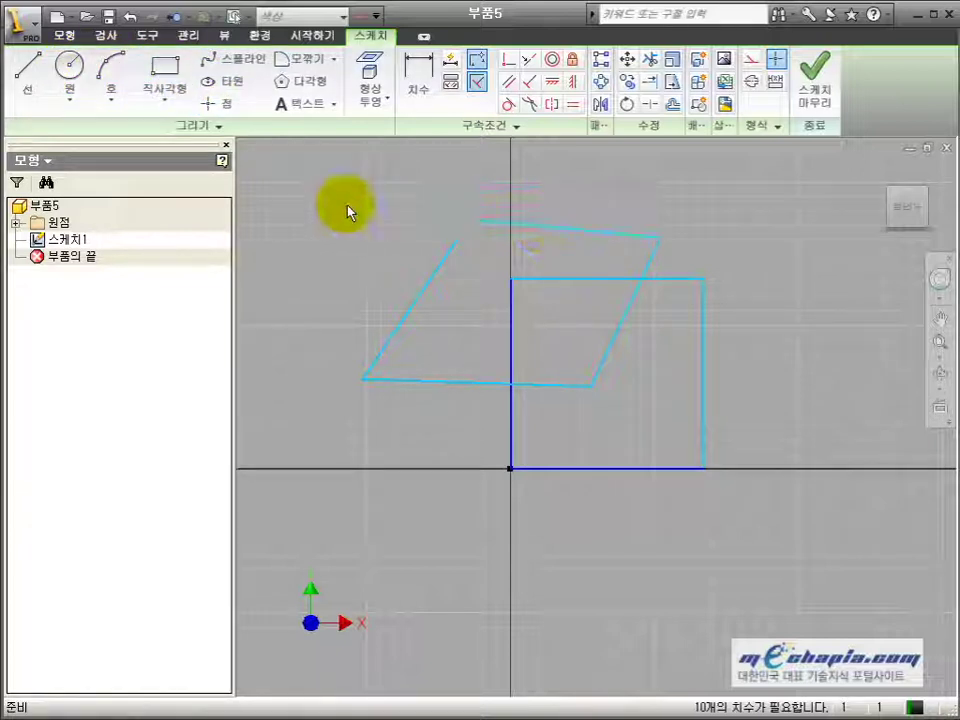
Step: Delete the rectangle and the four-sided line profile from the sketch
mouse_move(317, 182)
left_mouse_down()
mouse_move(808, 551)
mouse_move(806, 608)
left_mouse_up()
key("Delete")
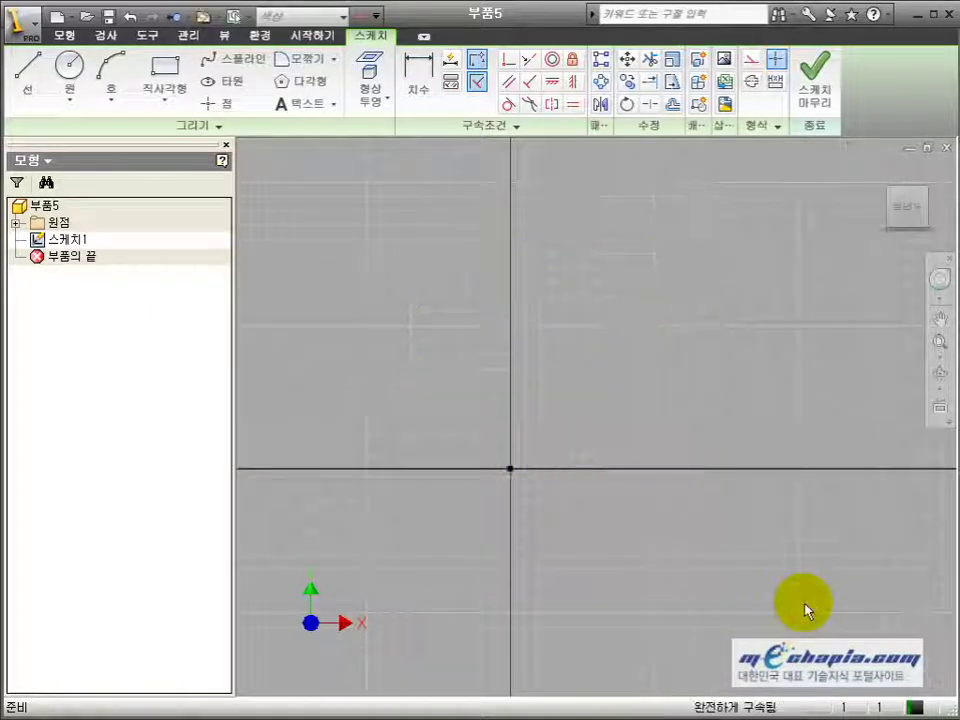
key("F2")
mouse_move(617, 418)
left_mouse_down()
mouse_move(579, 454)
mouse_move(519, 474)
mouse_move(489, 497)
left_mouse_up()
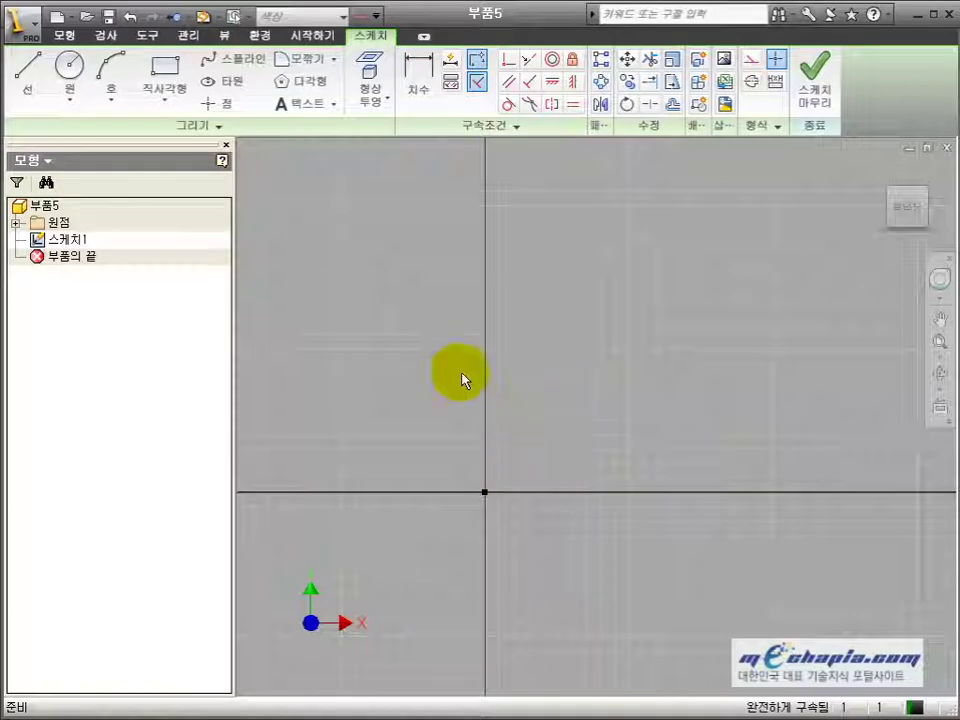
Step: Open the keyboard shortcut customization and examine the keys assigned to the 2D sketch commands
left_click(146, 36)
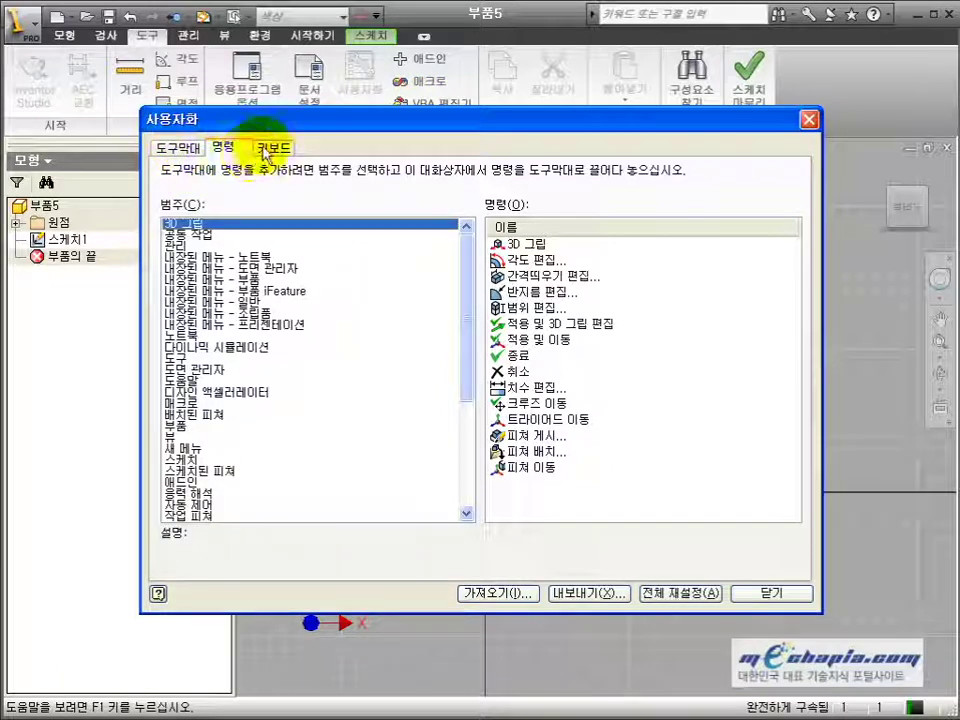
left_click(280, 150)
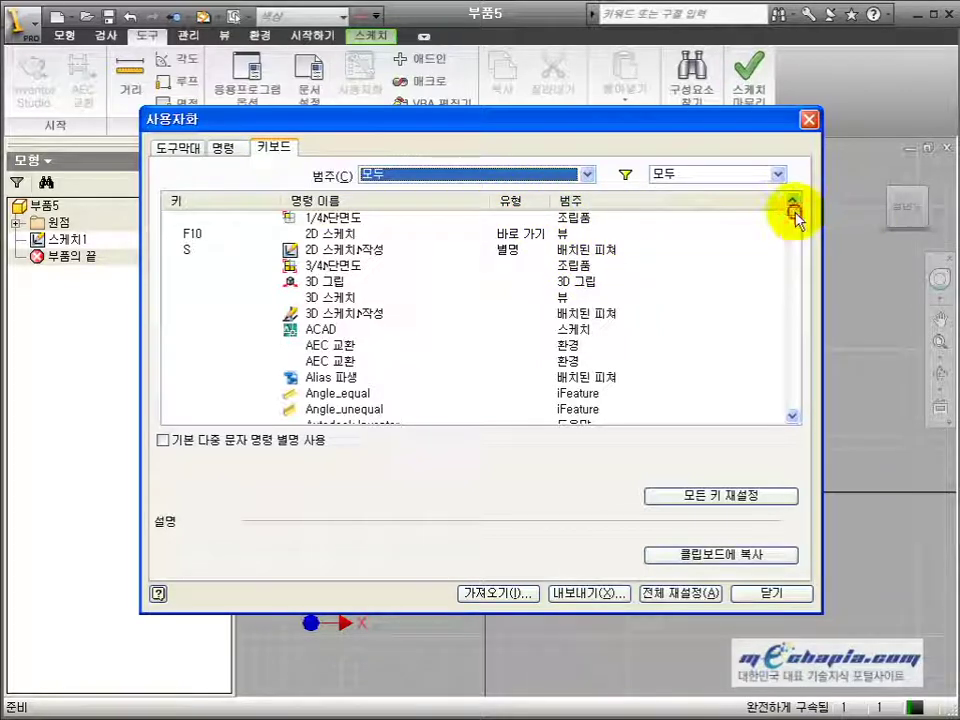
scroll(793, 214, "down", 5)
scroll(793, 214, "up", 5)
left_click(328, 316)
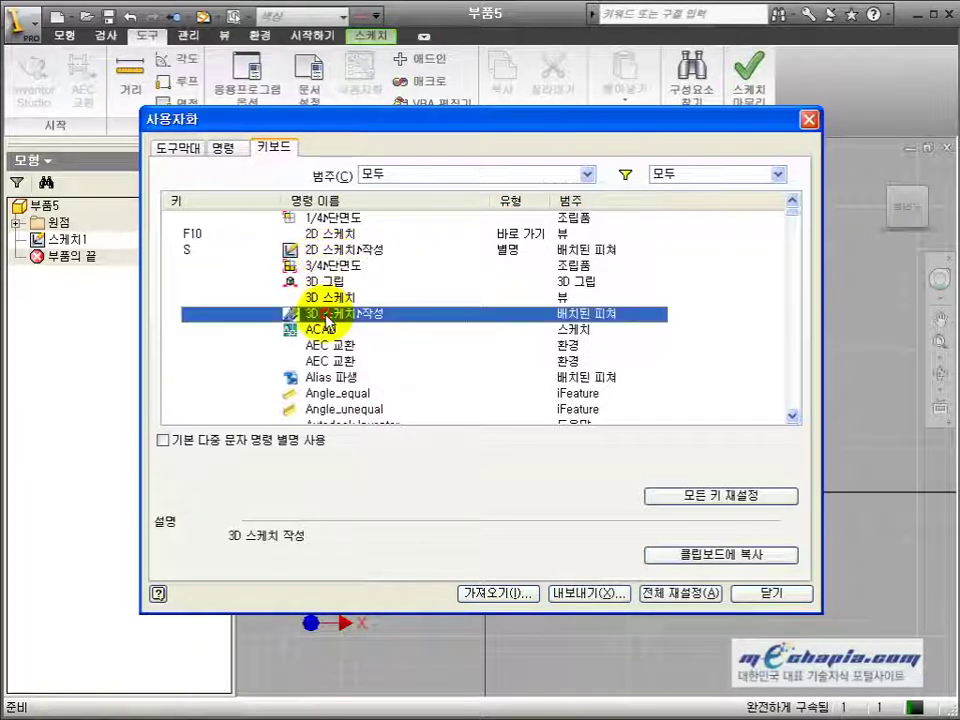
left_click(318, 361)
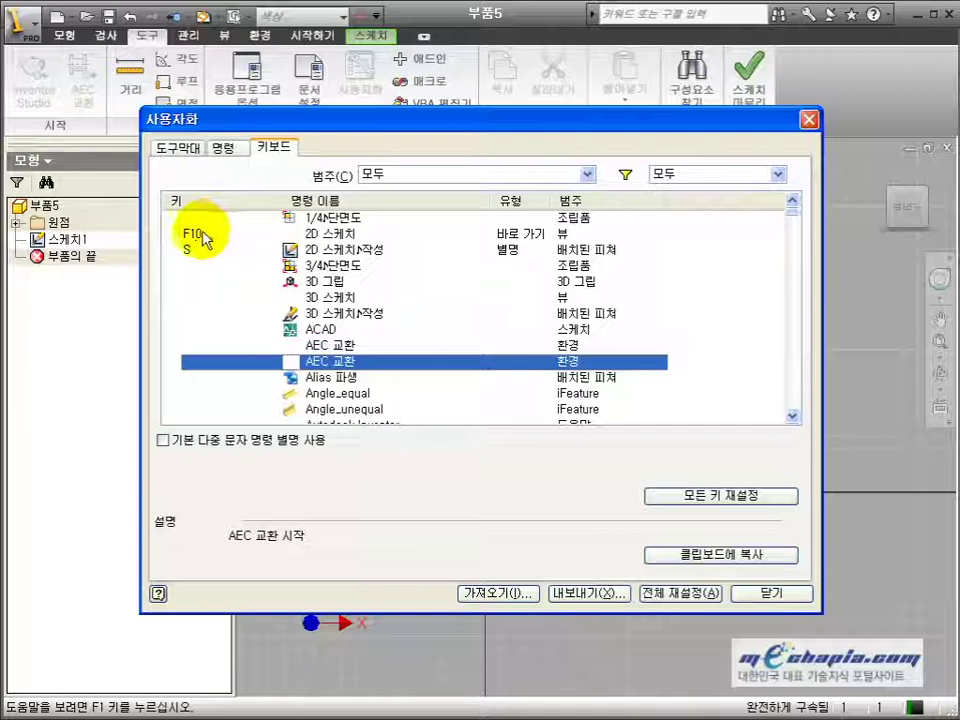
left_click(193, 249)
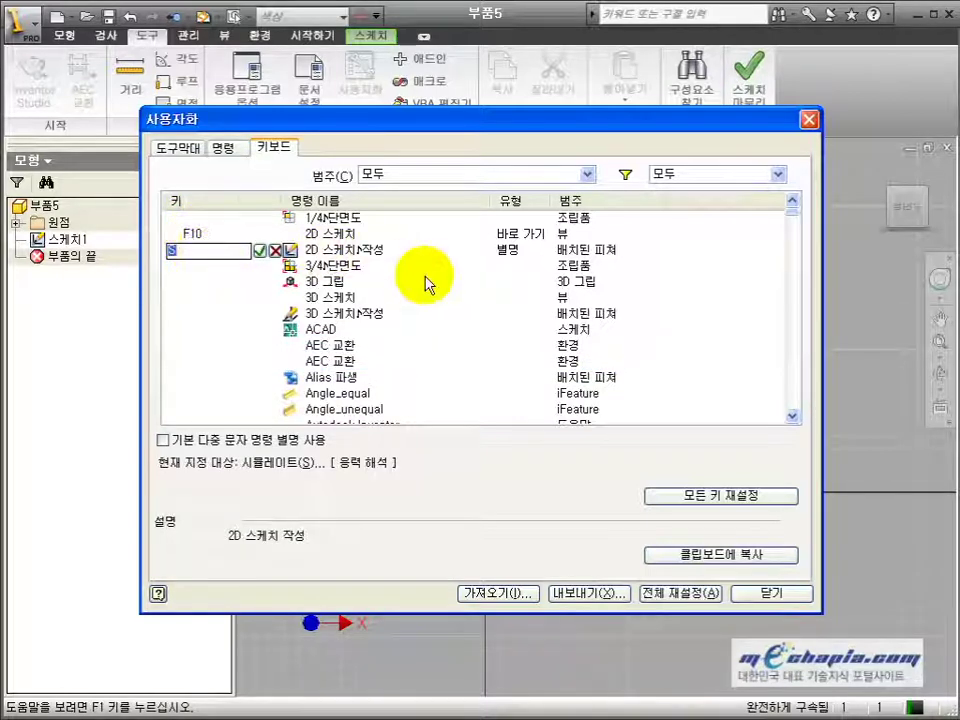
left_click(424, 281)
left_click(374, 253)
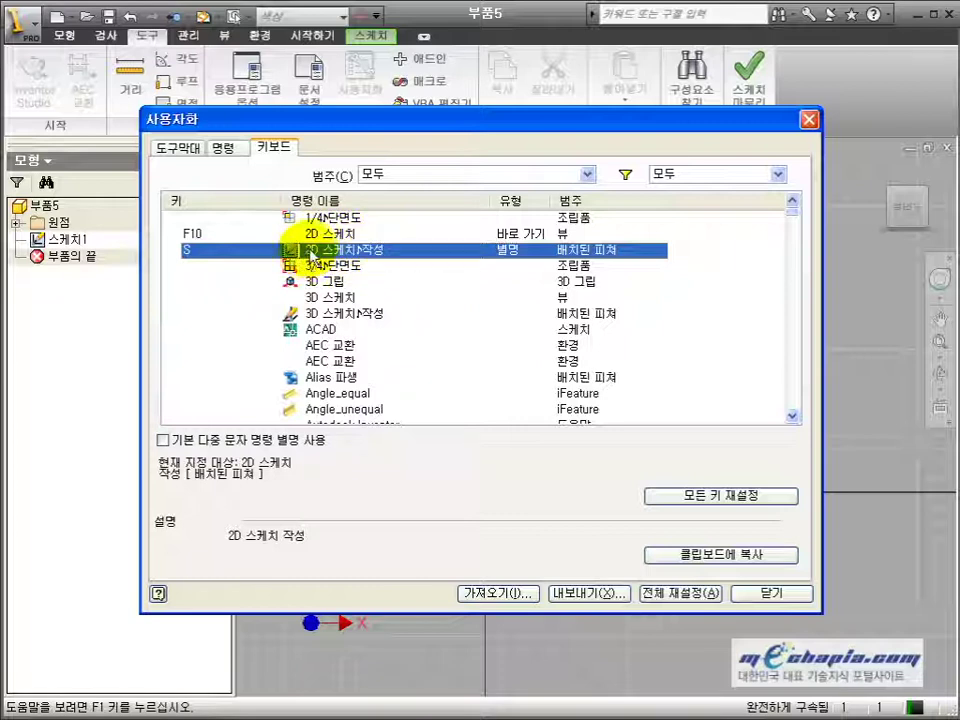
left_click(186, 251)
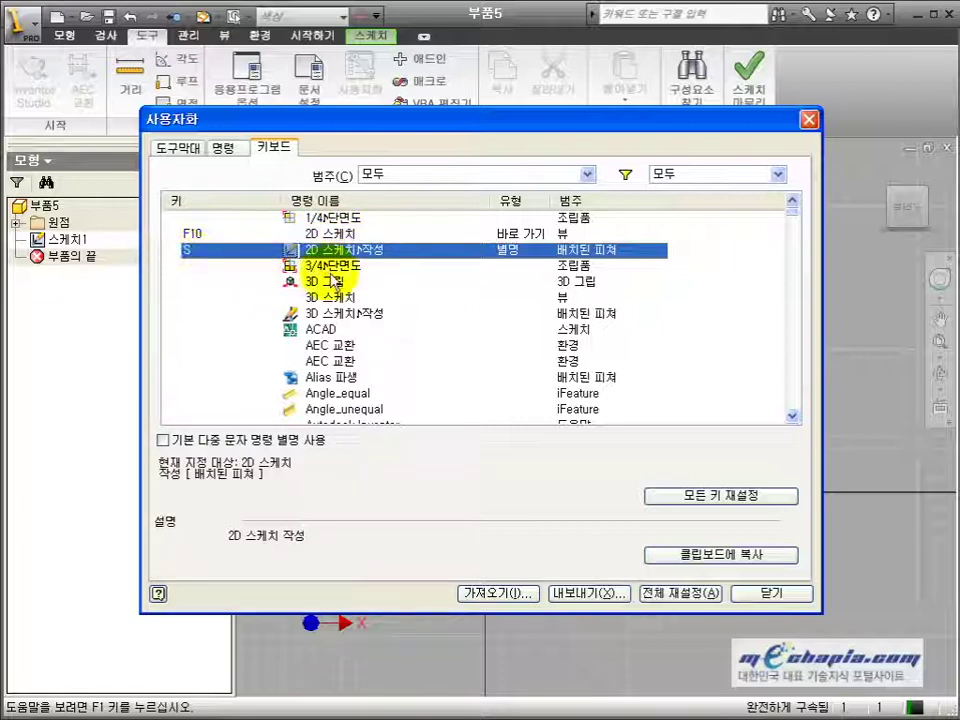
Step: Browse the full command list for other assigned keys, checking the iMate and 3D sketch commands
scroll(445, 298, "down", 13)
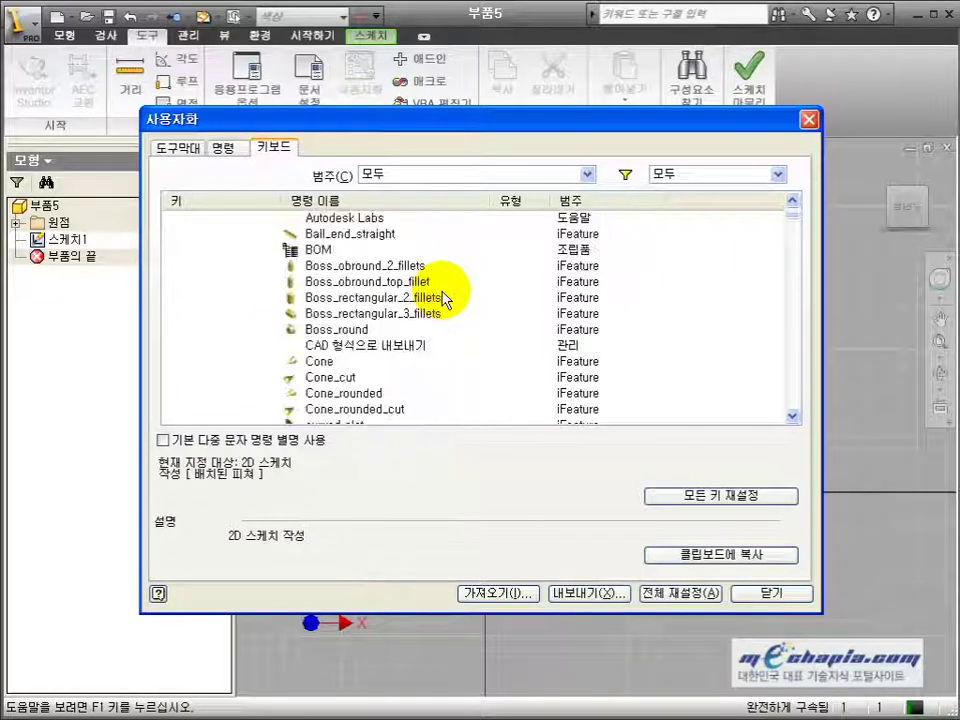
scroll(445, 298, "down", 2)
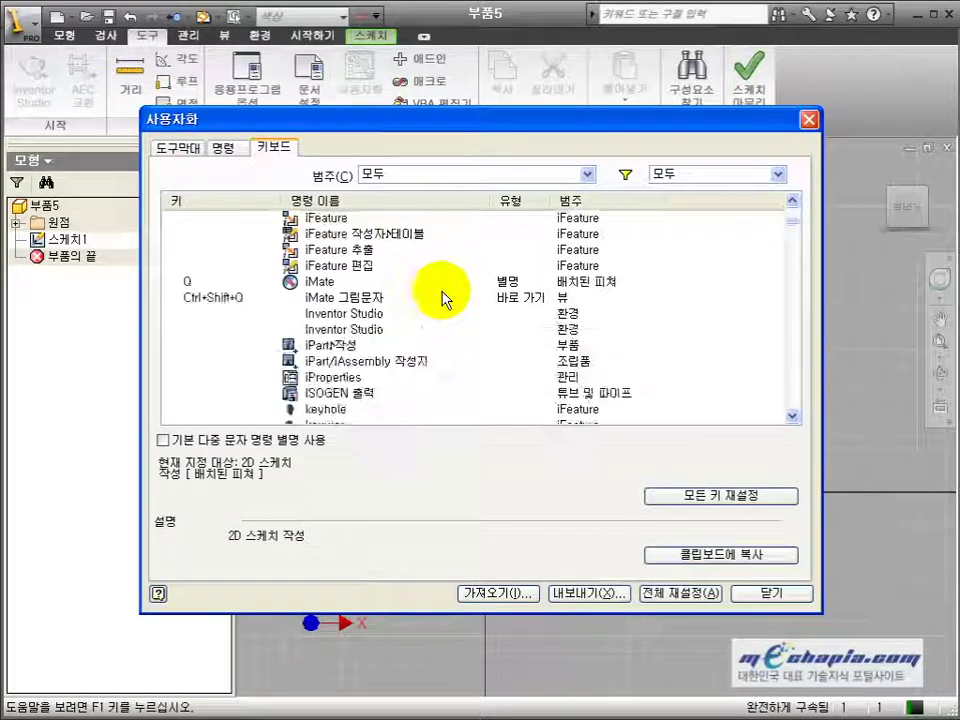
left_click(378, 282)
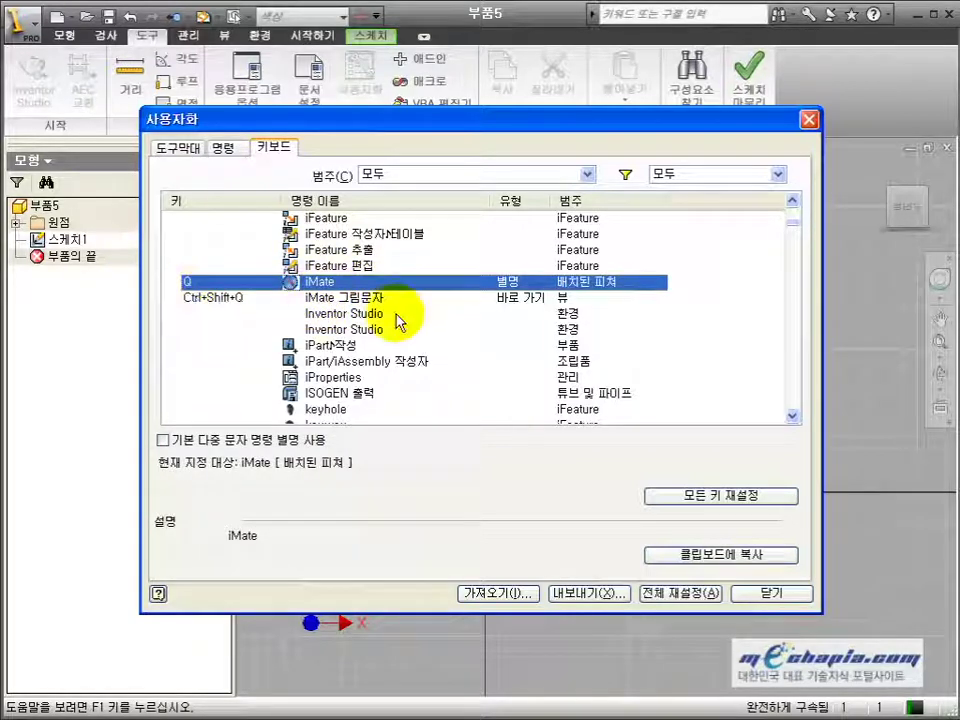
scroll(397, 318, "down", 20)
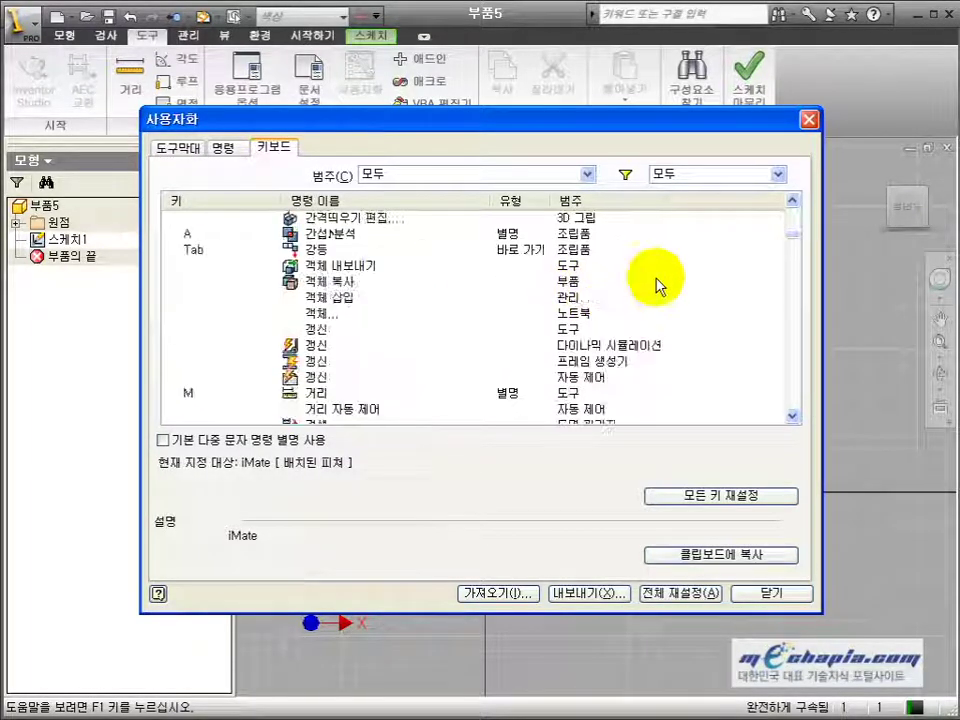
left_click_drag(791, 240, 793, 214)
left_click(350, 285)
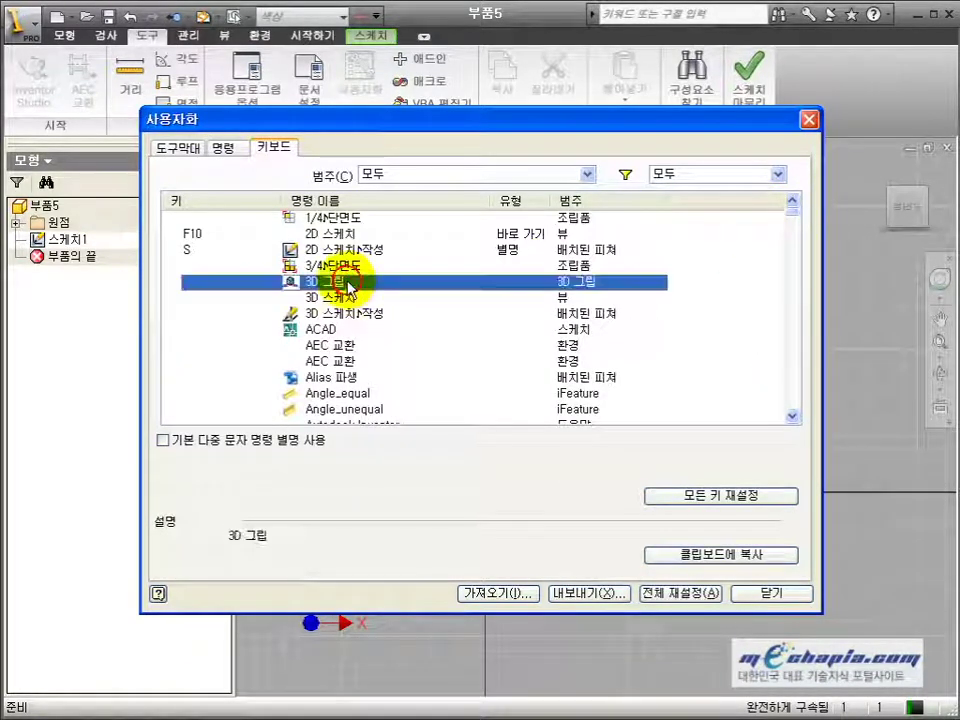
left_click(343, 313)
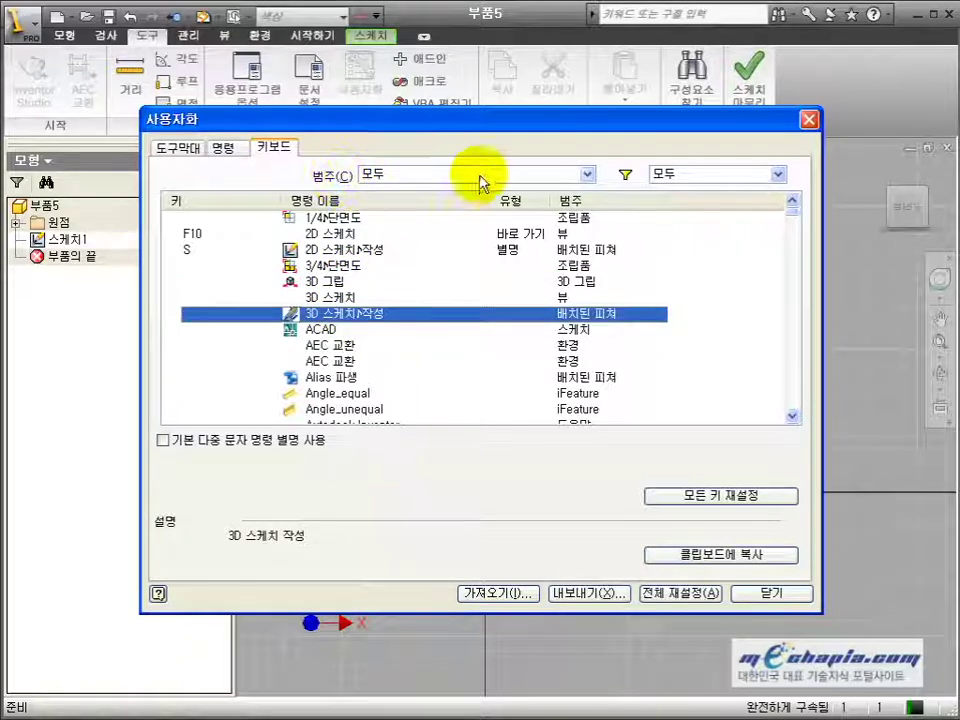
Step: Filter the shortcut list to the Sketch (스케치) category and find its rectangle commands
left_click(586, 175)
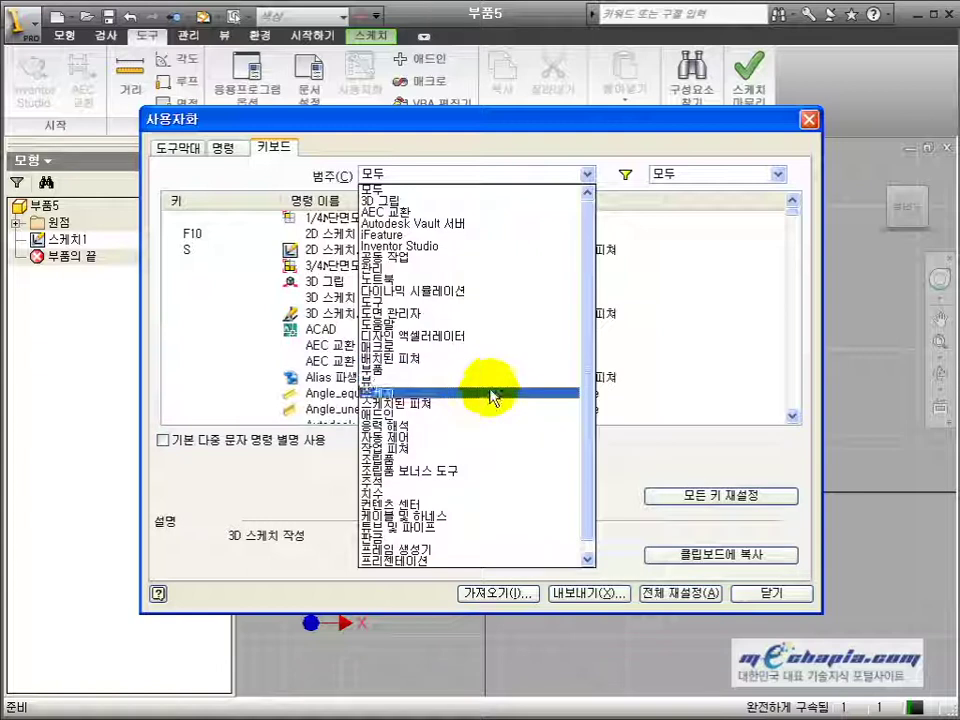
left_click(398, 393)
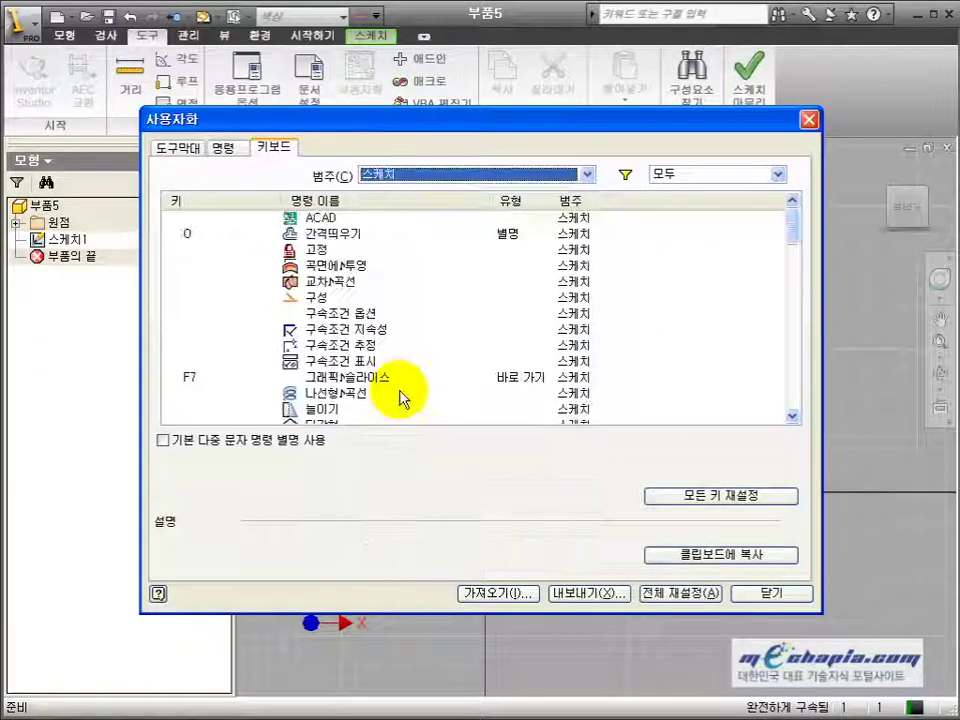
left_click_drag(789, 231, 808, 375)
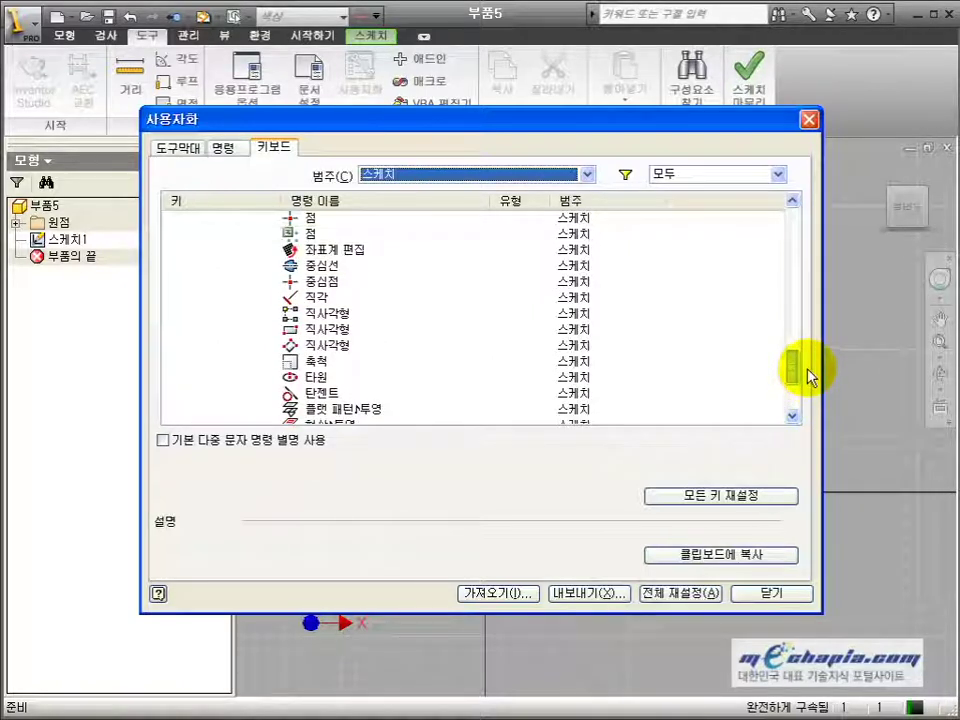
Step: Assign the alias RR to the two-point rectangle command (직사각형) and close the customization
left_click(333, 330)
left_click(212, 329)
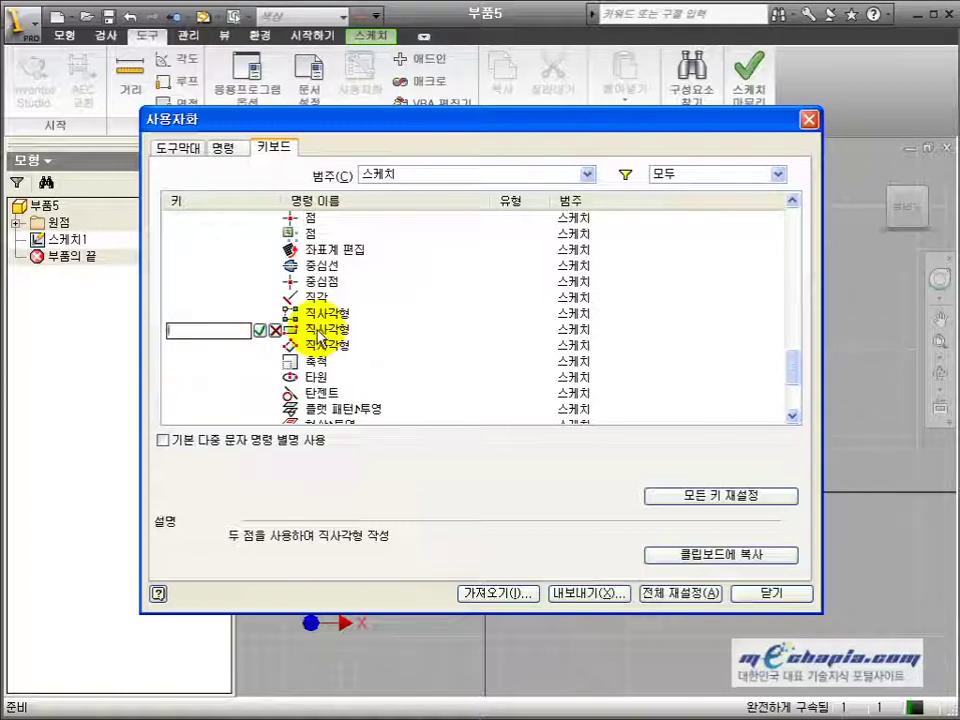
type("R")
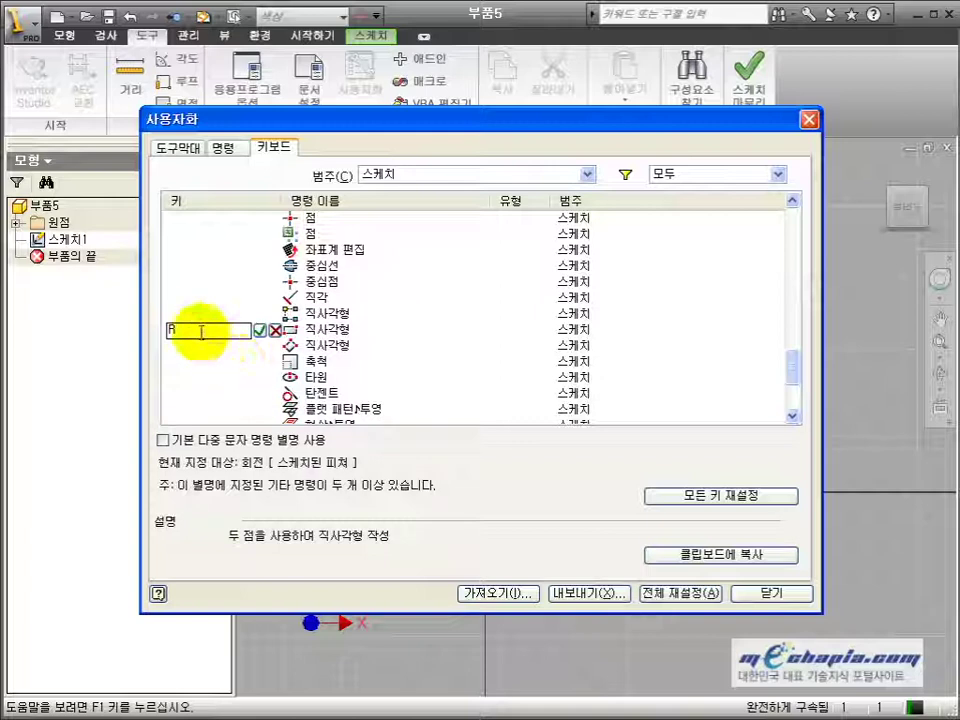
left_click_drag(189, 329, 160, 329)
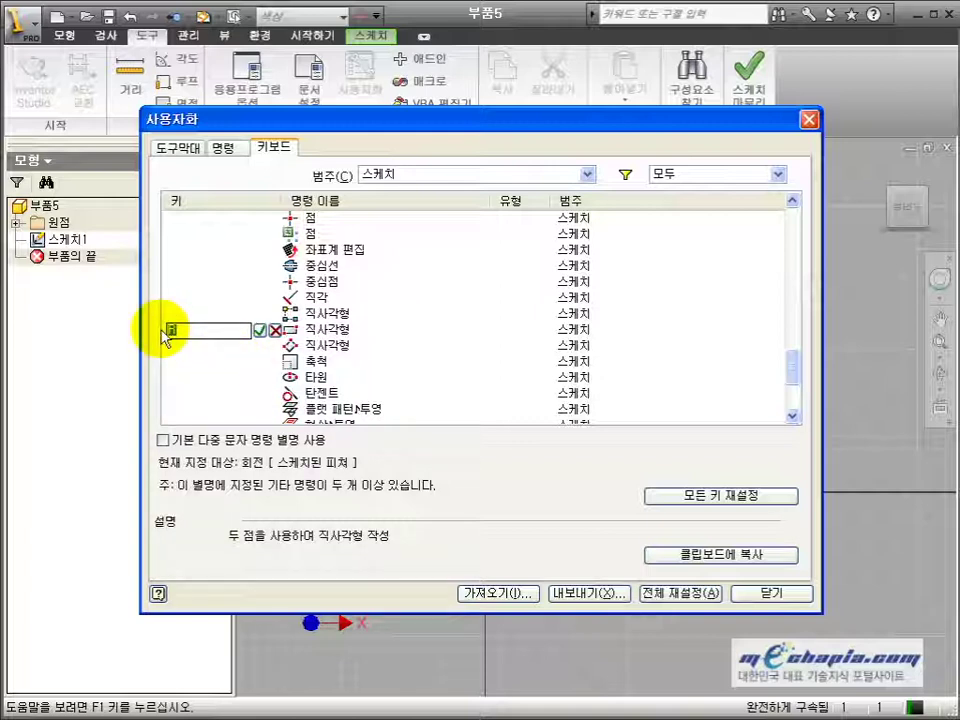
left_click(261, 334)
type("R")
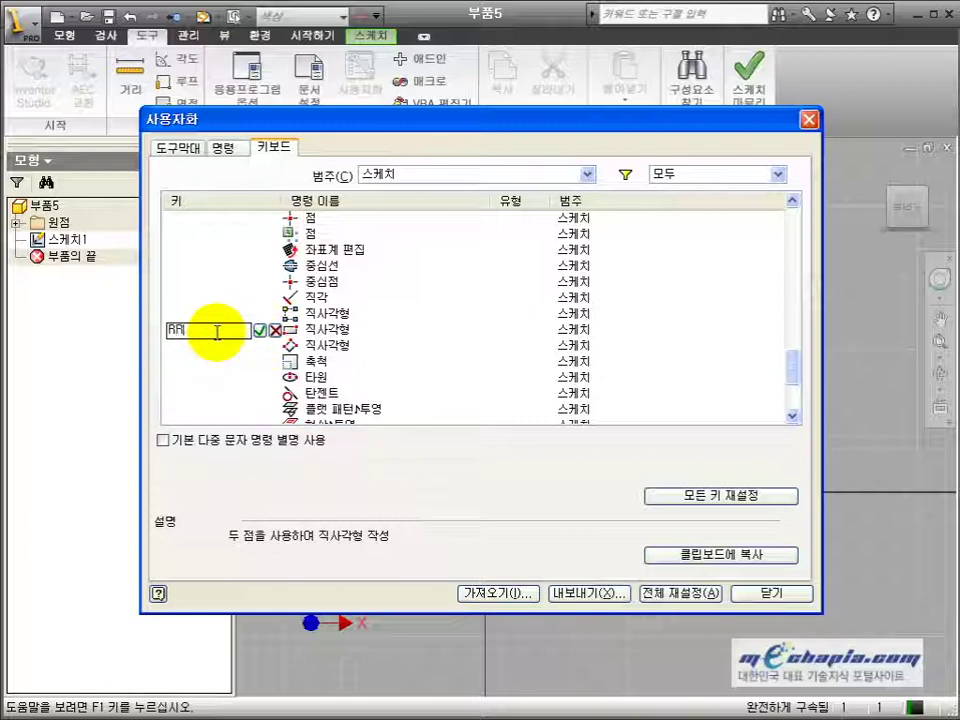
left_click_drag(217, 330, 160, 340)
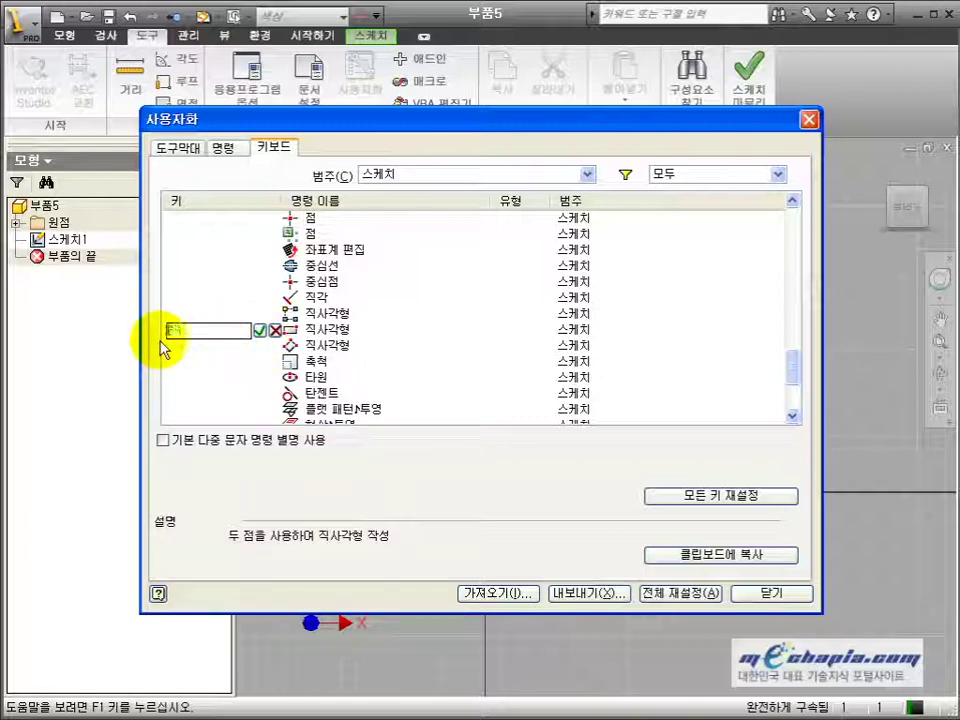
key("BackSpace")
type("RR")
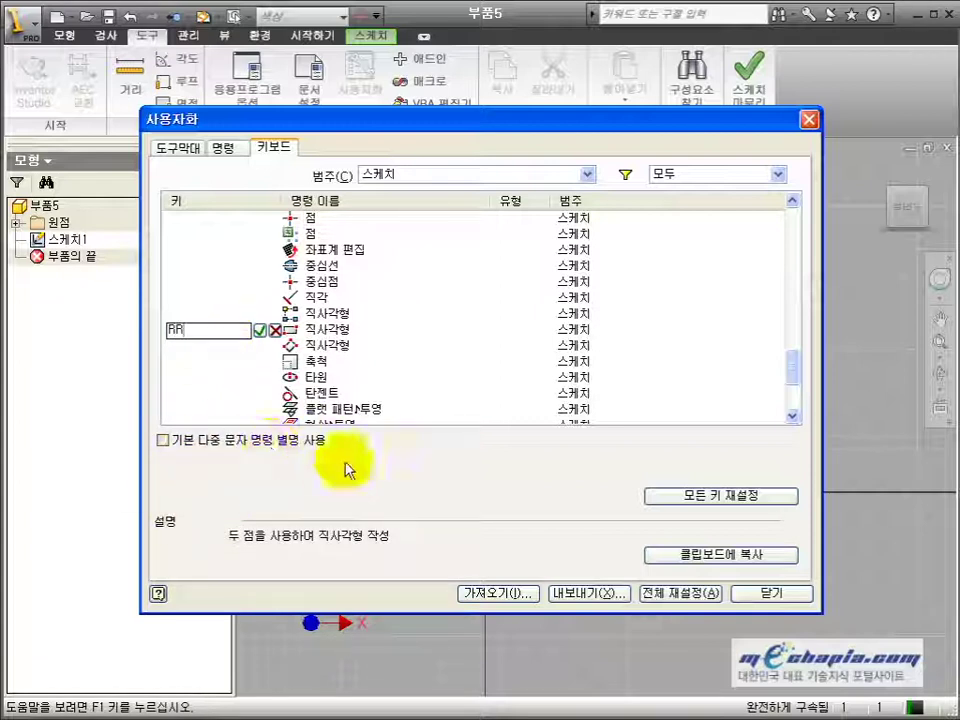
left_click(261, 330)
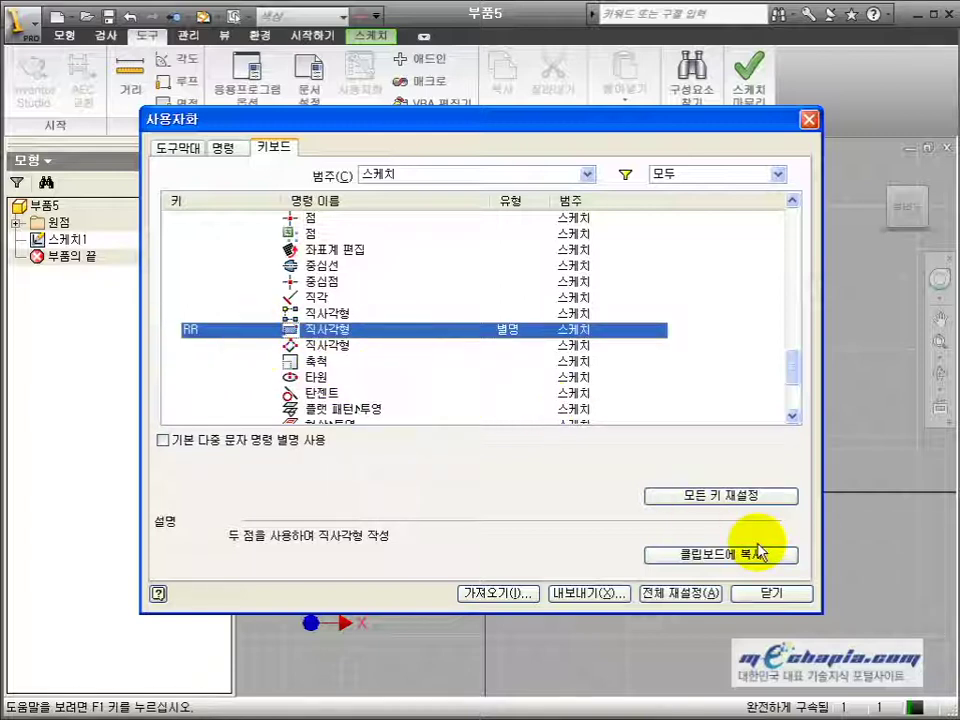
left_click(771, 593)
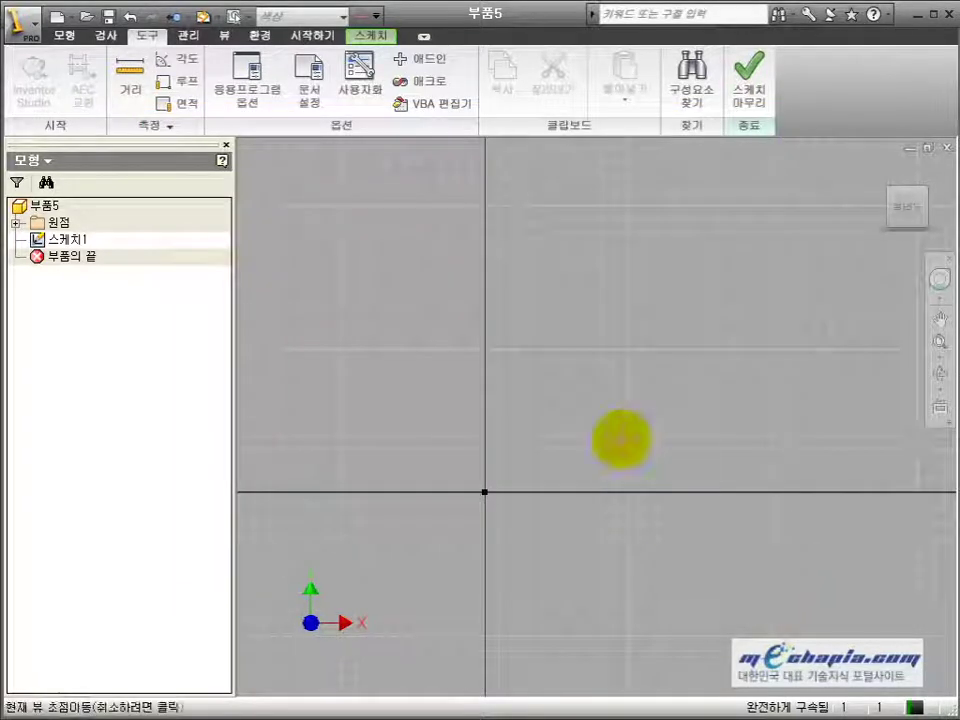
Step: Use the RR alias to sketch a two-point rectangle from the origin into positive X and Y
key("r")
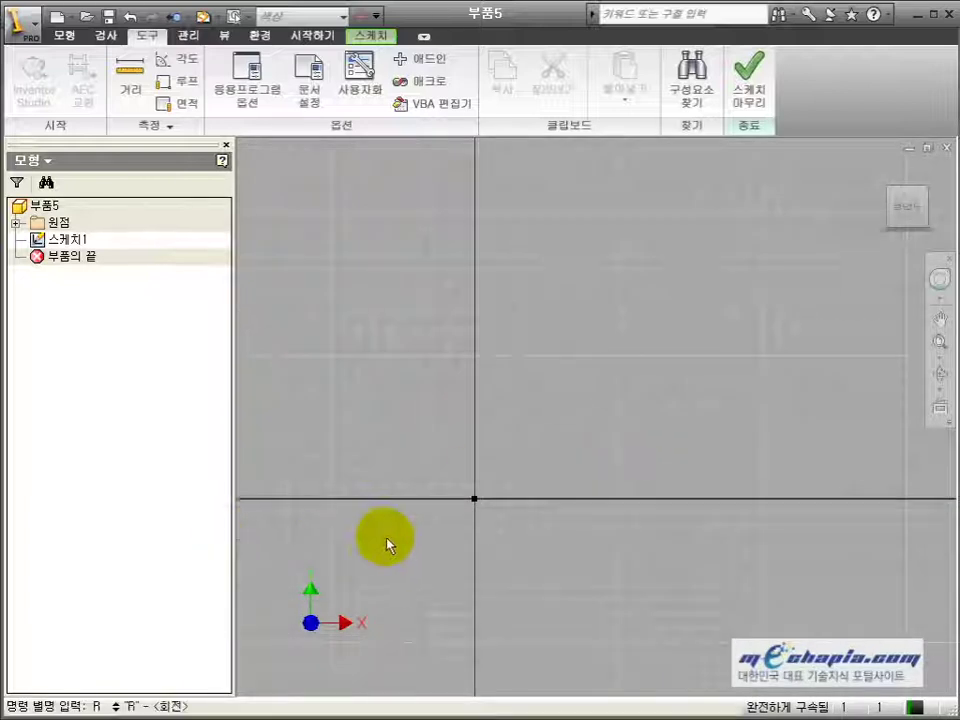
key("r")
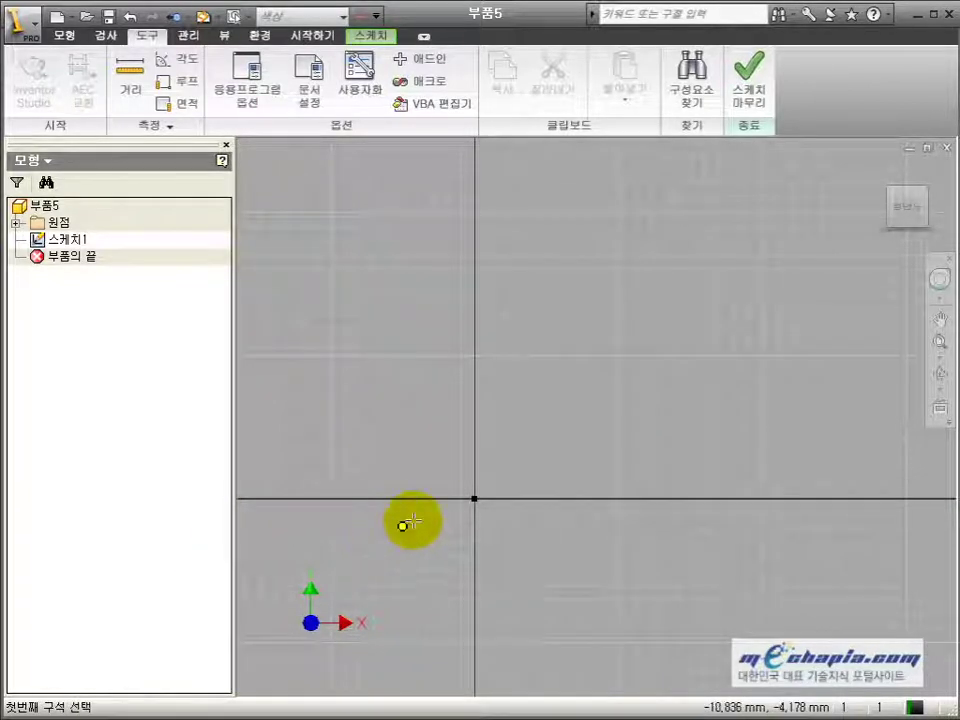
left_click(474, 498)
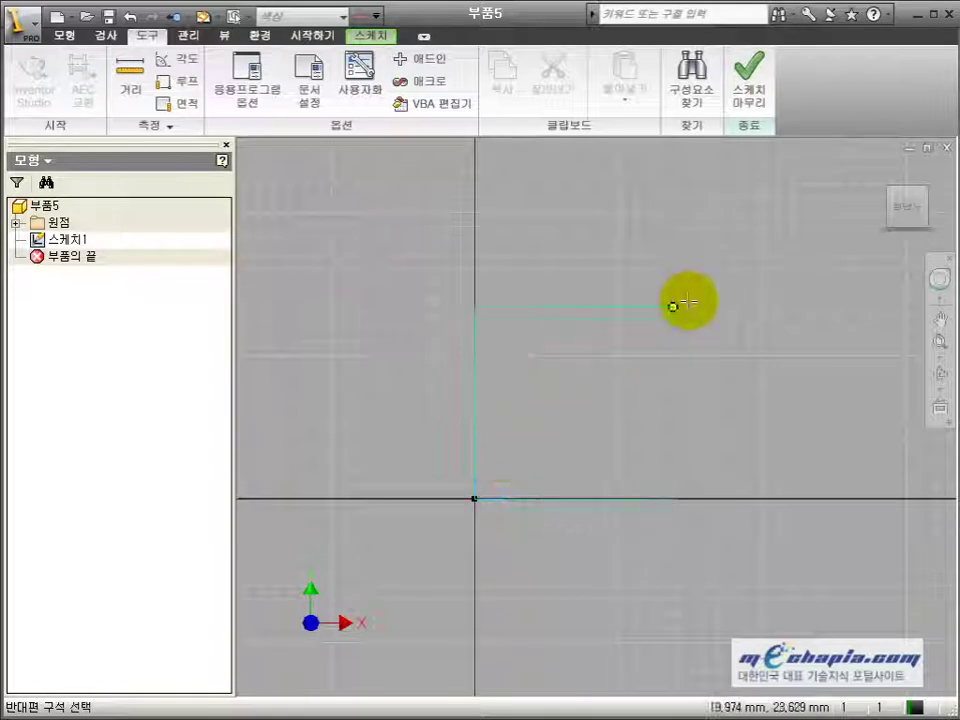
left_click(724, 289)
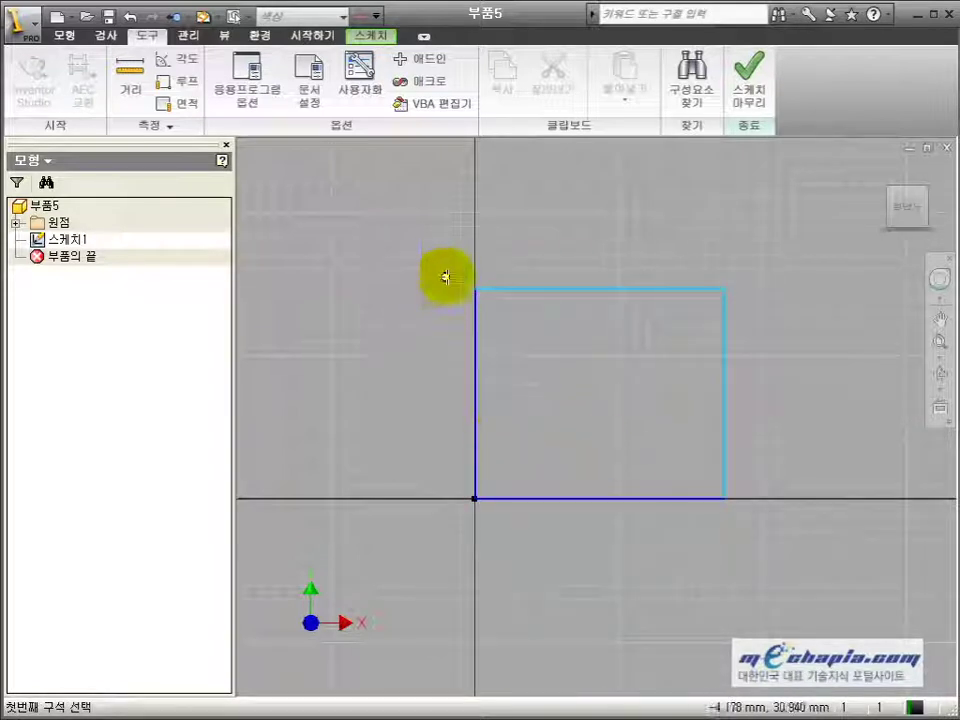
key("Escape")
middle_click_drag(584, 494, 537, 522)
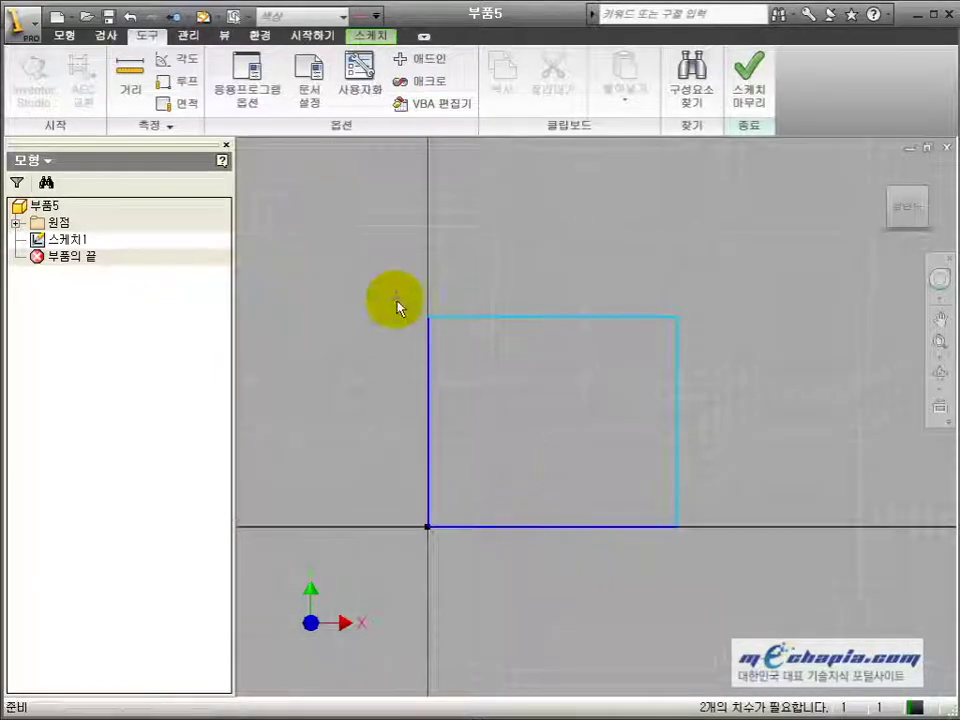
Step: Delete the whole rectangle from the sketch, leaving only the origin point and axes
key("F2")
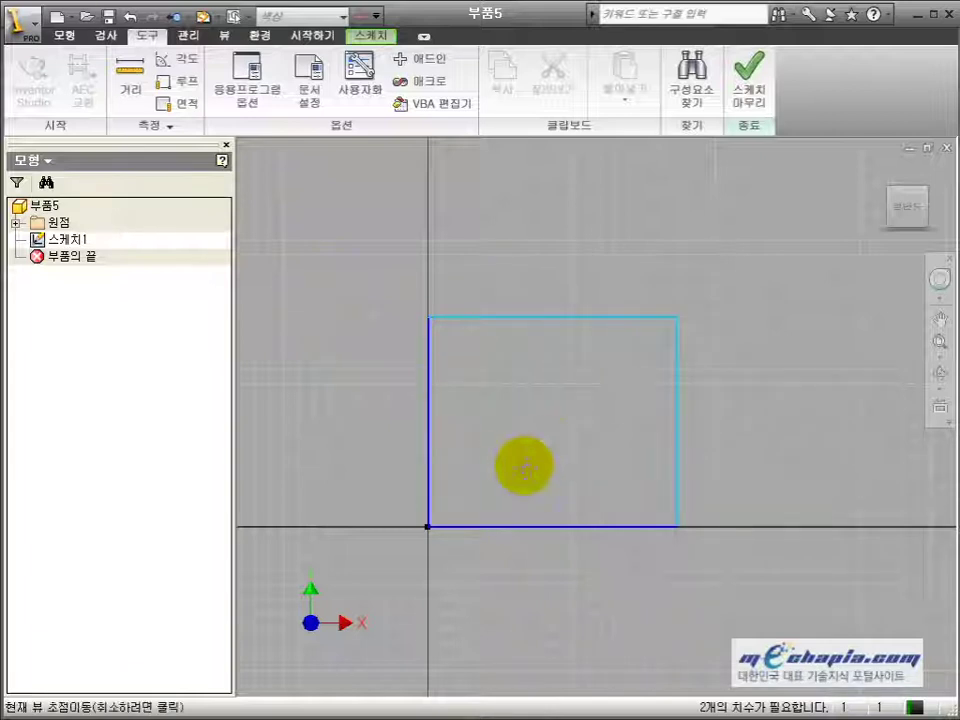
left_click_drag(523, 466, 535, 445)
left_click_drag(407, 265, 735, 538)
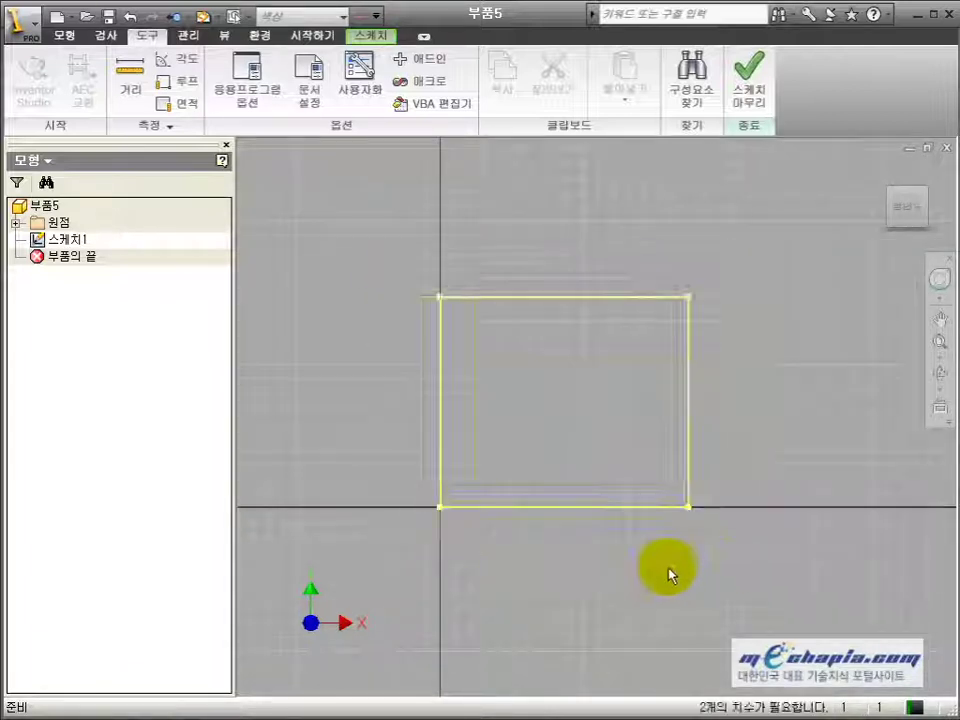
left_click(589, 574)
middle_click_drag(589, 574, 600, 561)
left_click_drag(380, 170, 796, 558)
key("Delete")
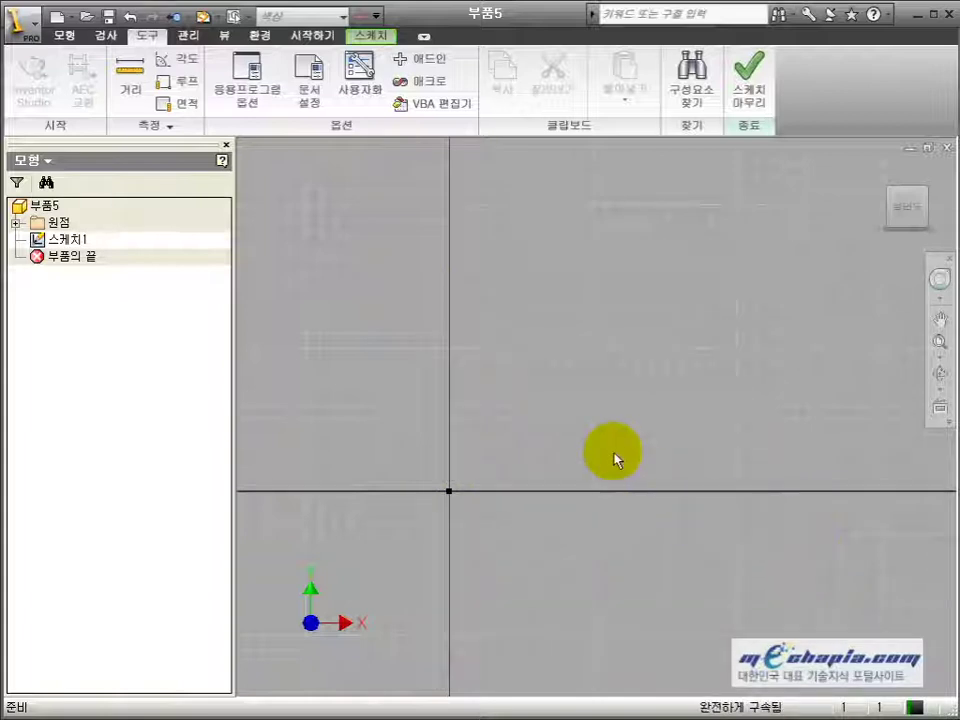
Step: Try the R alias and the C alias for the circle command in the empty sketch, cancelling each one
mouse_move(614, 454)
middle_mouse_down()
mouse_move(579, 478)
mouse_move(587, 467)
middle_mouse_up()
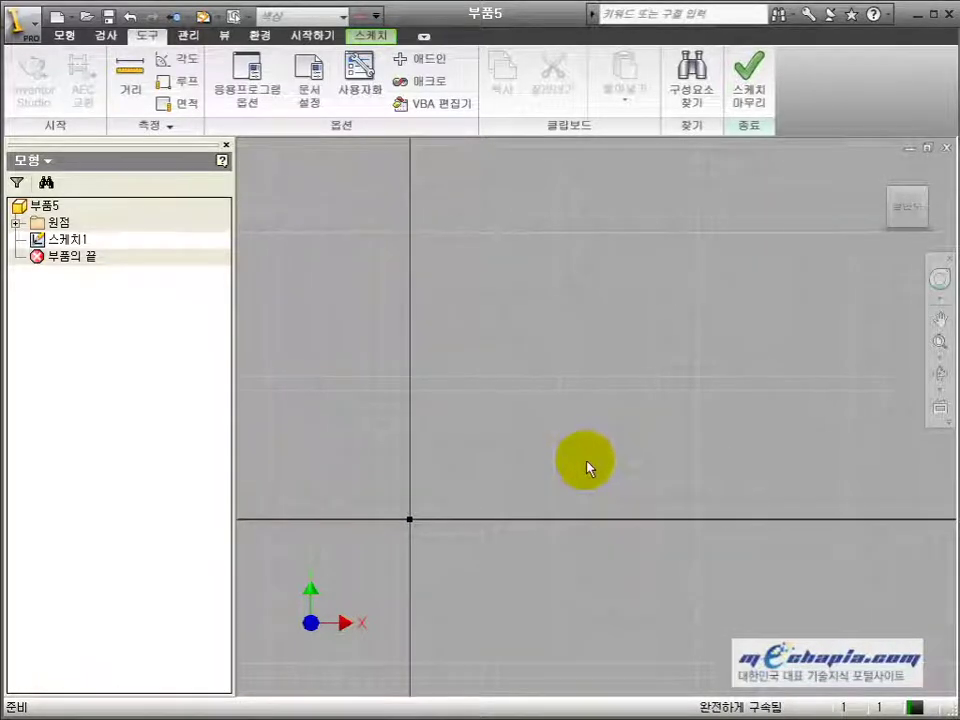
middle_click_drag(535, 444, 547, 432)
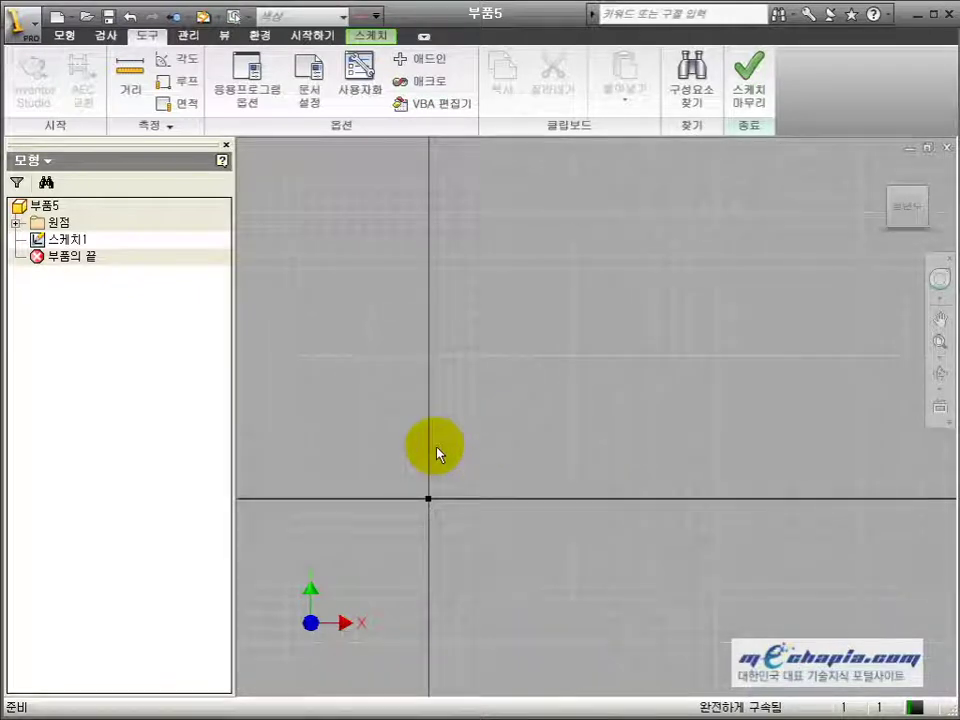
key("r")
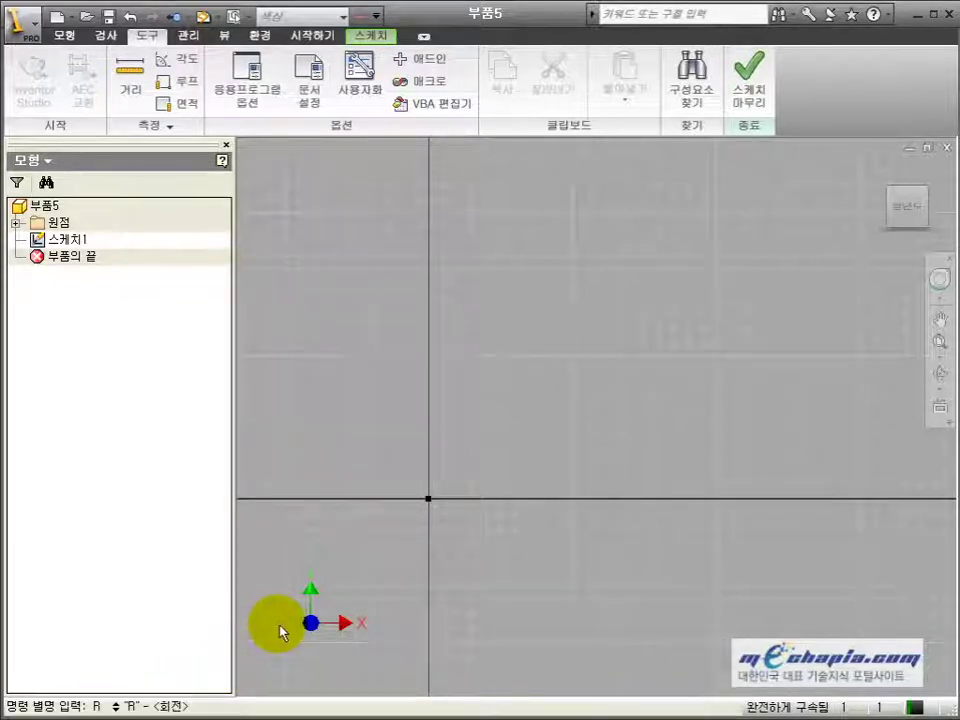
key("Escape")
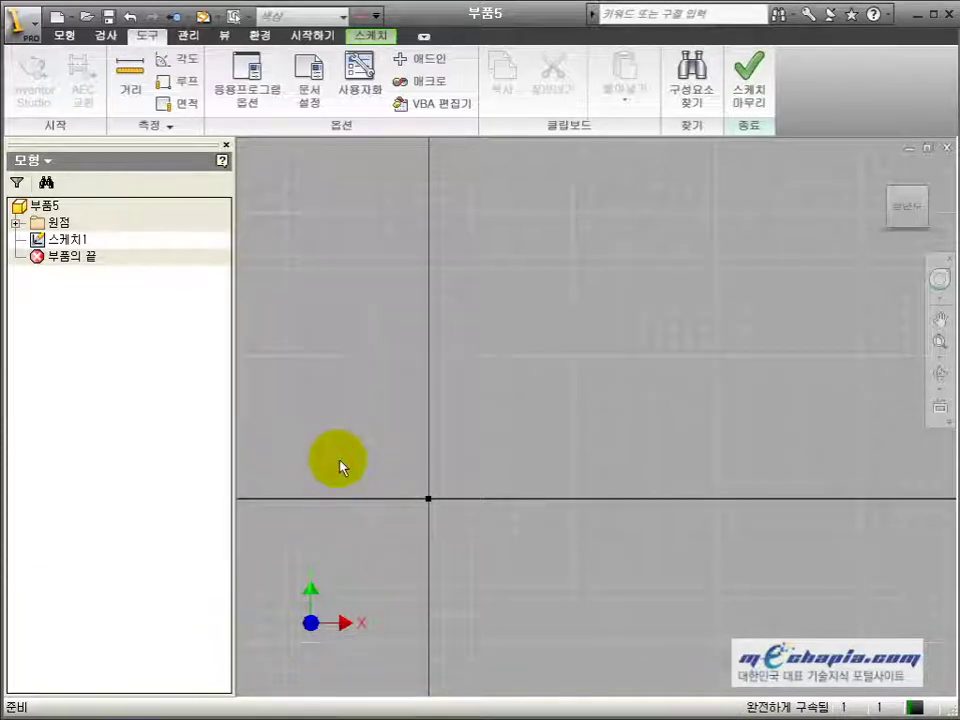
key("c")
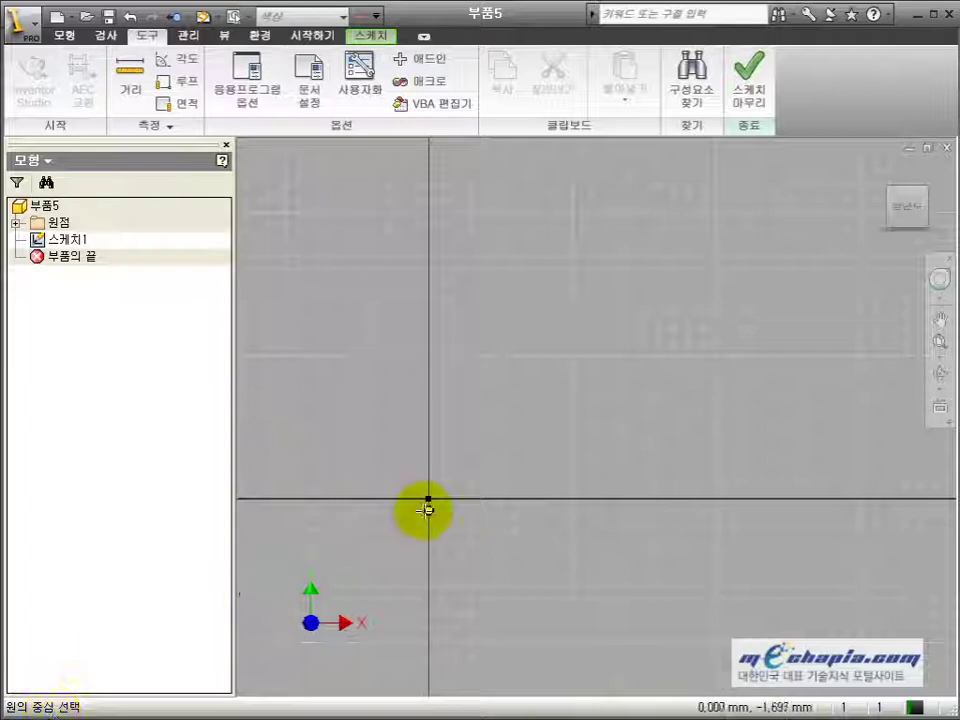
key("Escape")
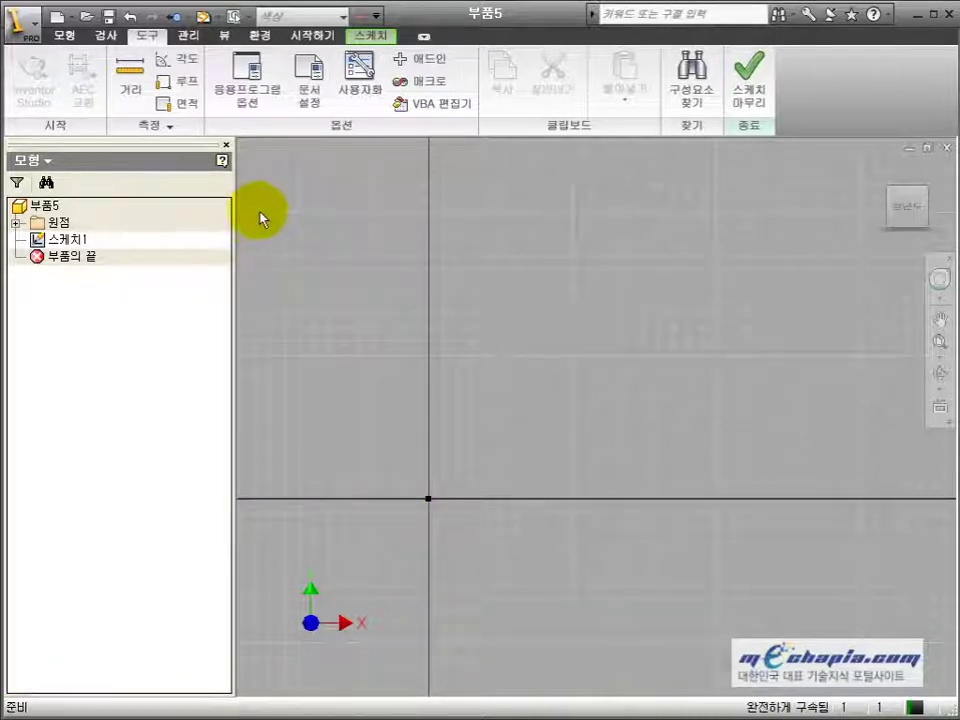
Step: Review the Sketch (스케치), Part (부품), iFeature and Content Center (컨텐츠 센터) pages of the application options and close them
left_click(470, 239)
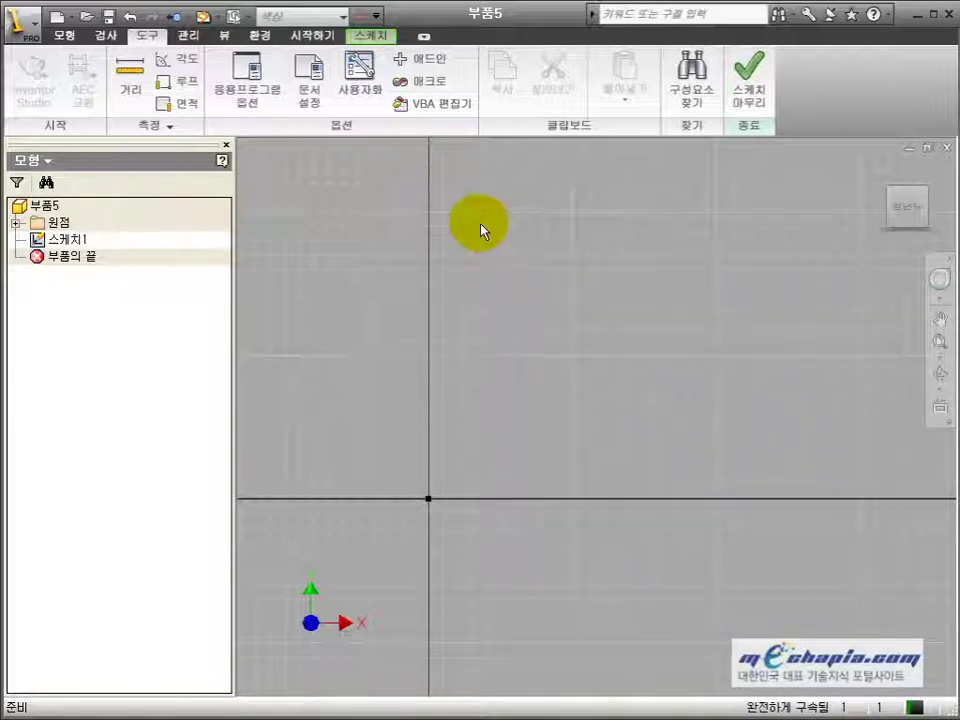
mouse_move(481, 231)
middle_mouse_down()
mouse_move(514, 281)
mouse_move(527, 326)
middle_mouse_up()
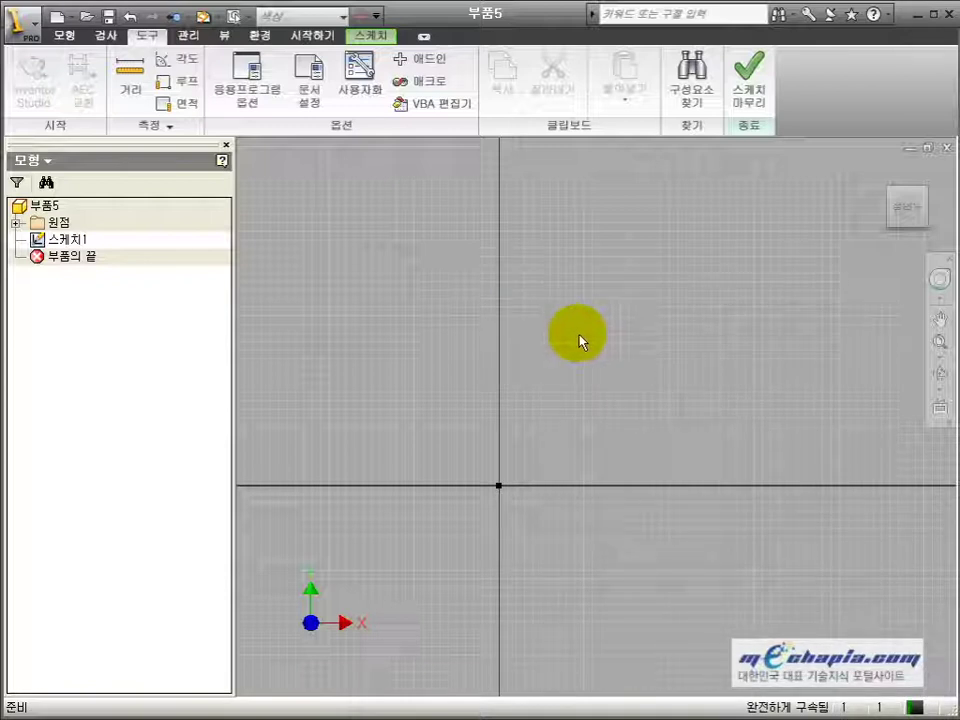
left_click(262, 88)
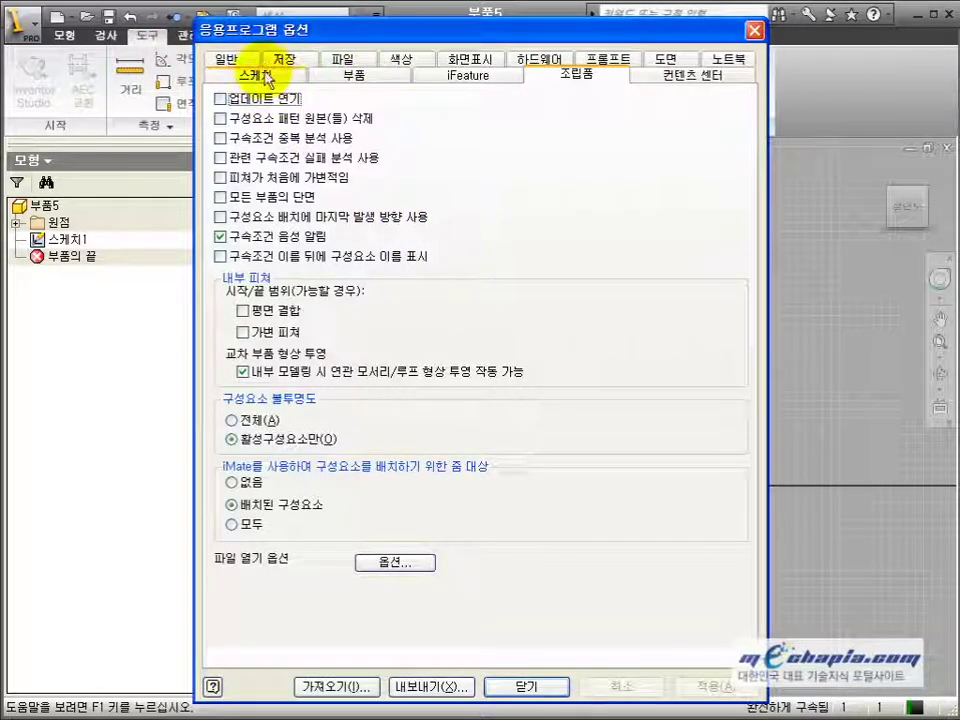
left_click(255, 74)
left_click(345, 80)
left_click(439, 77)
left_click(668, 73)
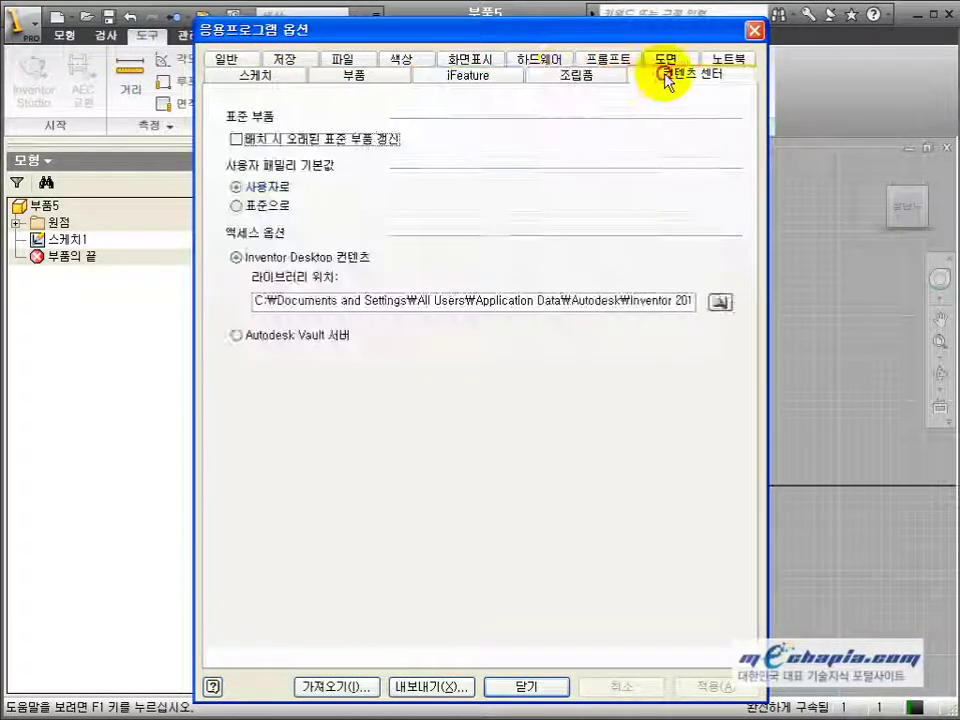
left_click(754, 30)
Step: Look through the keyboard shortcut list for all categories as far as the iMate commands and close the customization
left_click(362, 68)
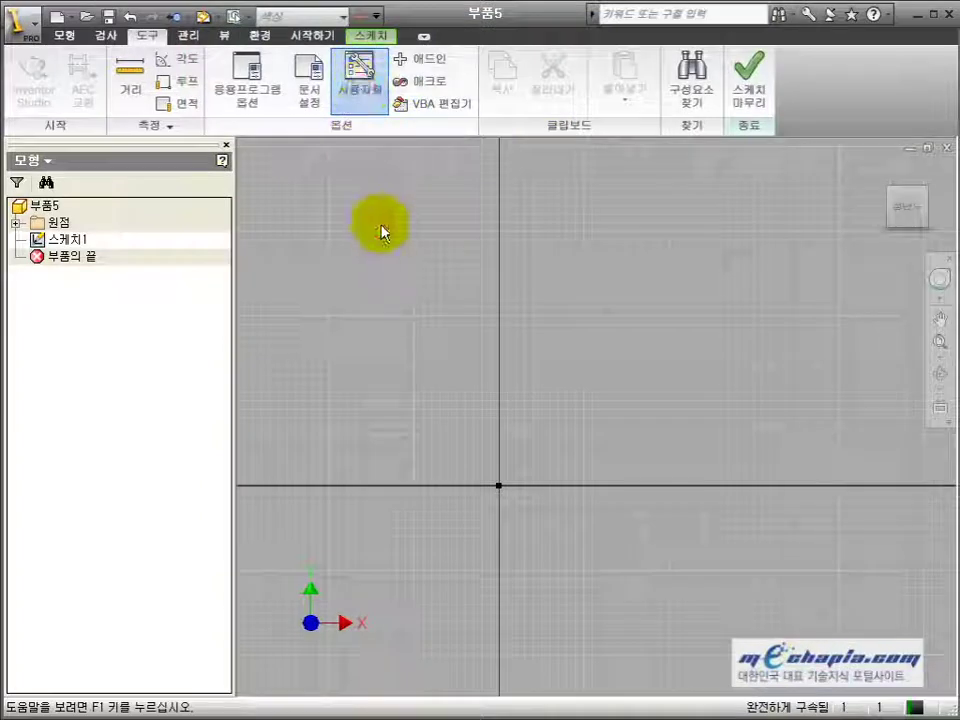
left_click(276, 147)
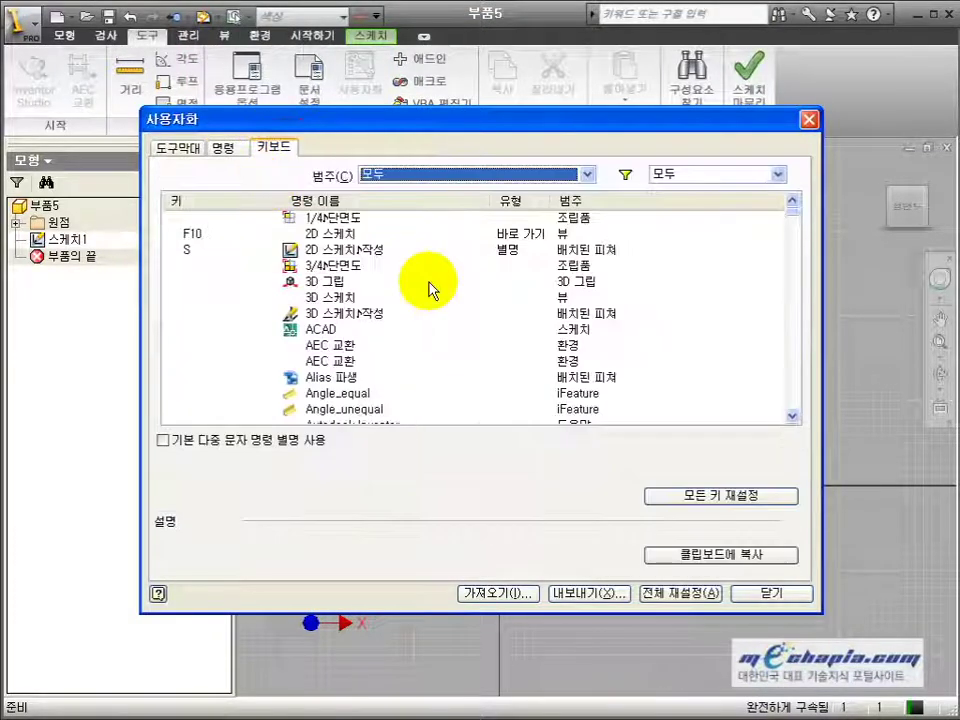
mouse_move(795, 220)
left_mouse_down()
mouse_move(795, 420)
mouse_move(812, 213)
left_mouse_up()
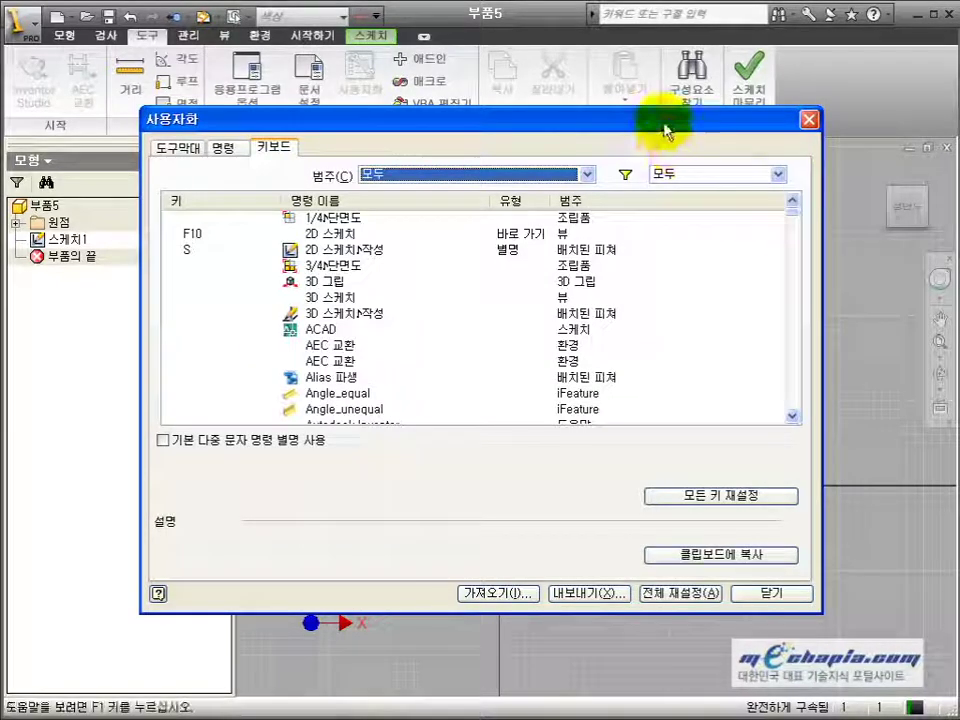
left_click_drag(722, 115, 779, 98)
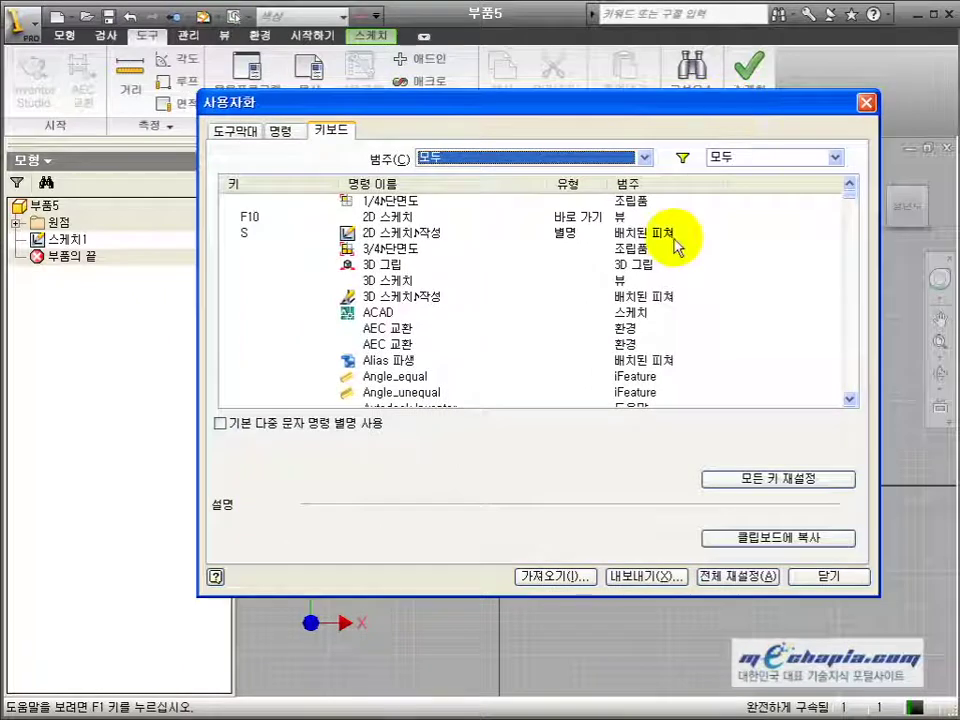
scroll(830, 213, "down", 12)
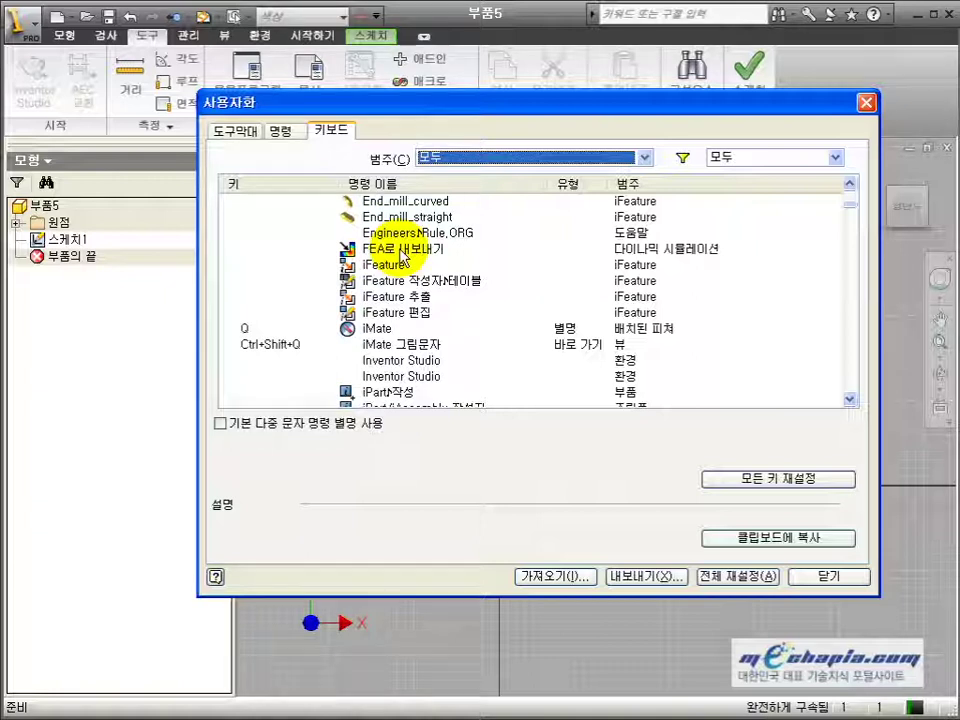
left_click(826, 577)
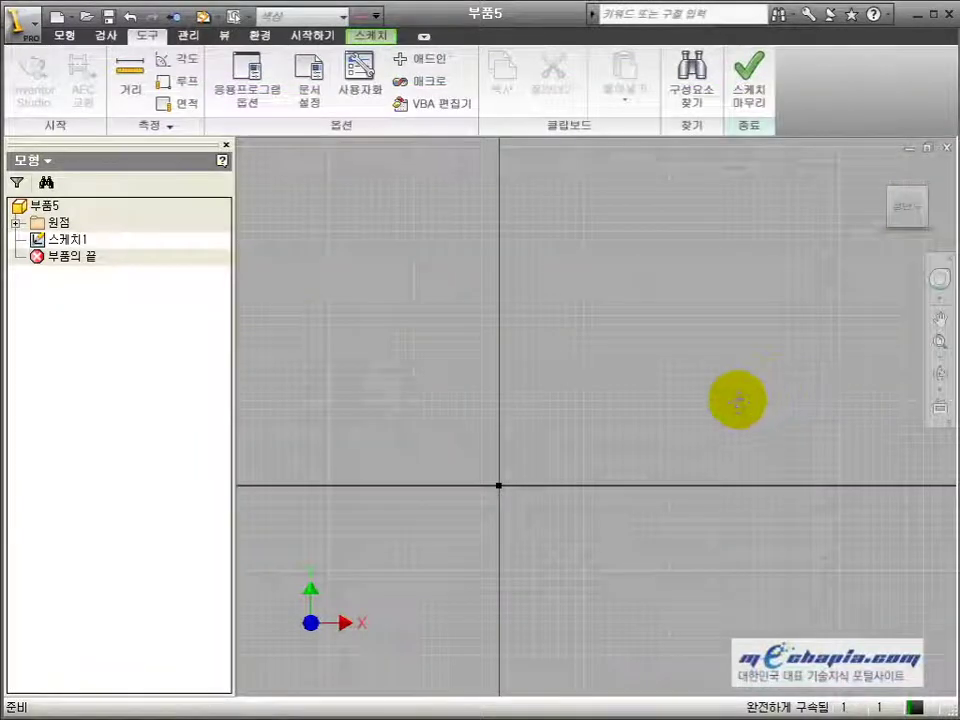
middle_click_drag(737, 399, 650, 489)
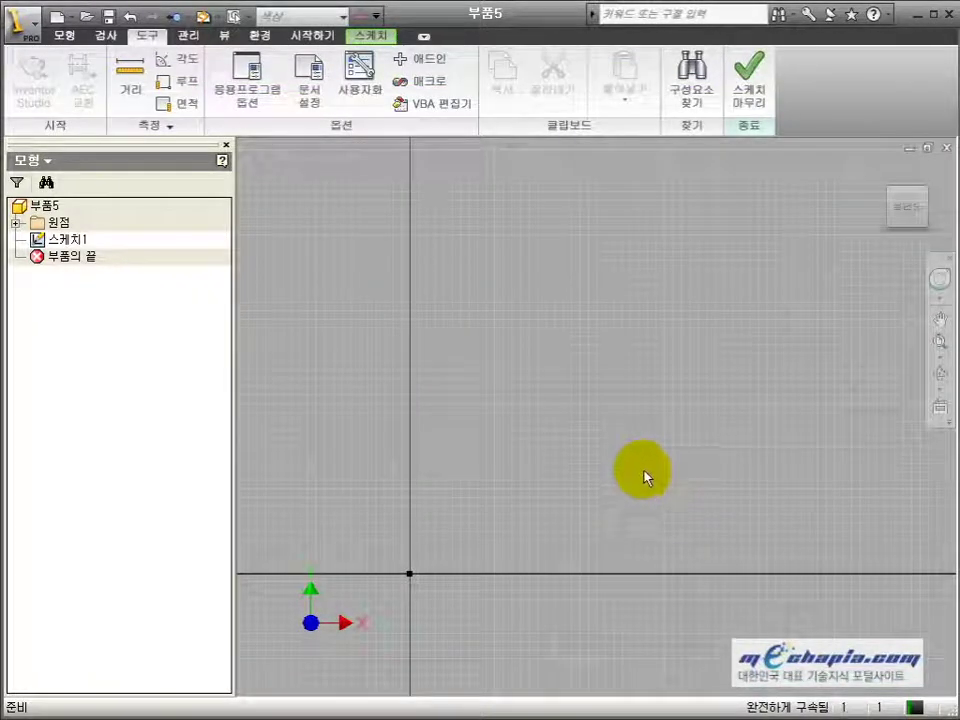